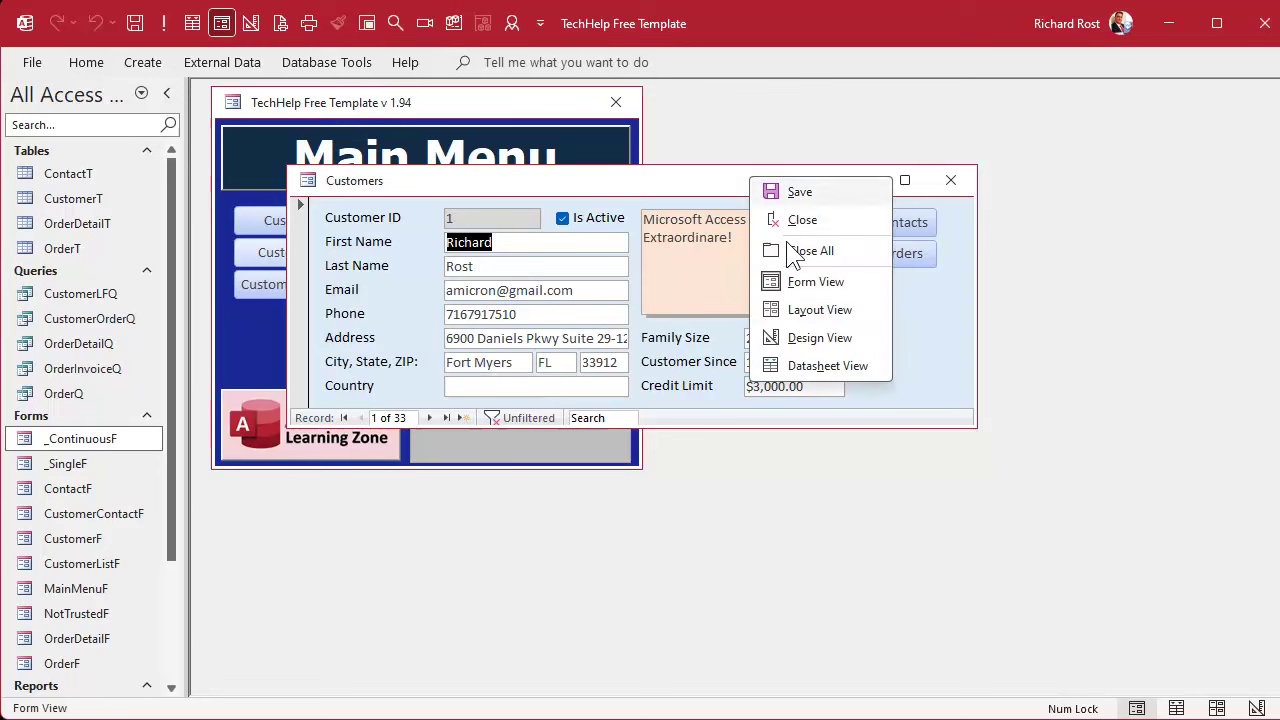
Step: In CustomerF's Design View, delete the notes, family size, customer since, credit limit and button controls, and resize the Detail section to about 3.5 by 2.8 inches
{"action": "left_click", "coordinate": [803, 337]}
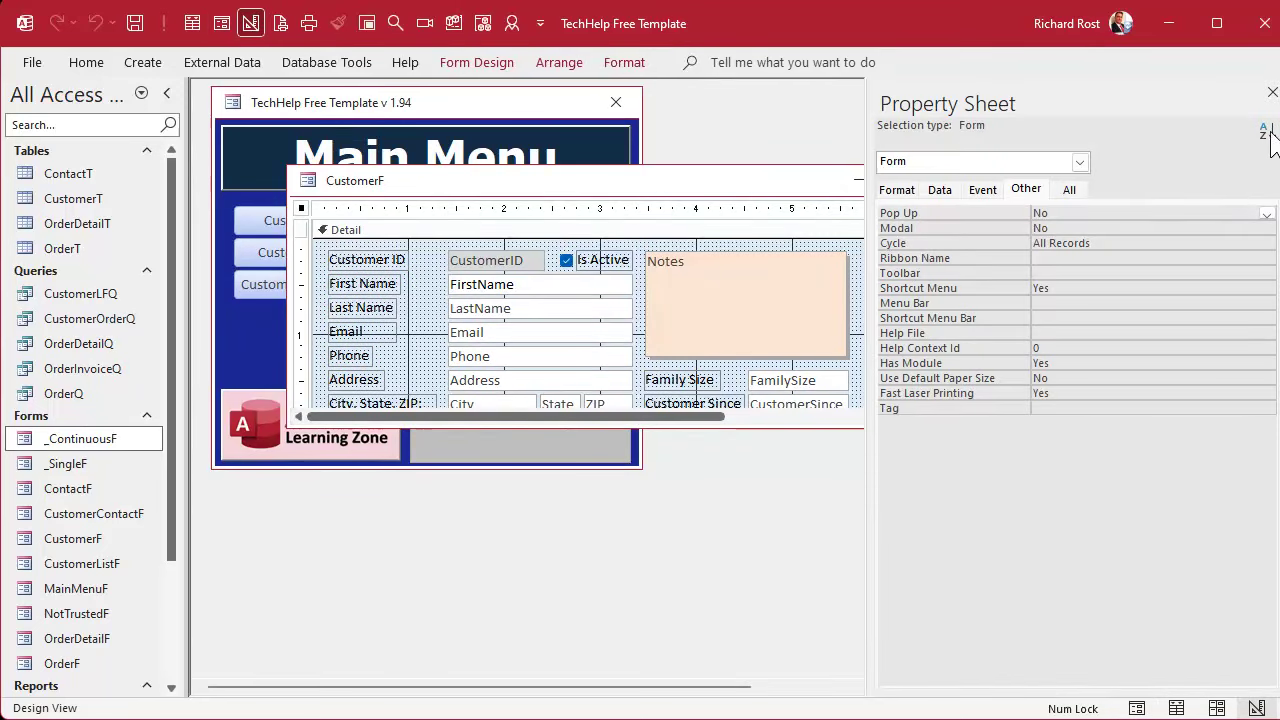
{"action": "left_click", "coordinate": [1272, 92]}
{"action": "left_click_drag", "start_coordinate": [666, 199], "coordinate": [968, 199]}
{"action": "key", "text": "Delete"}
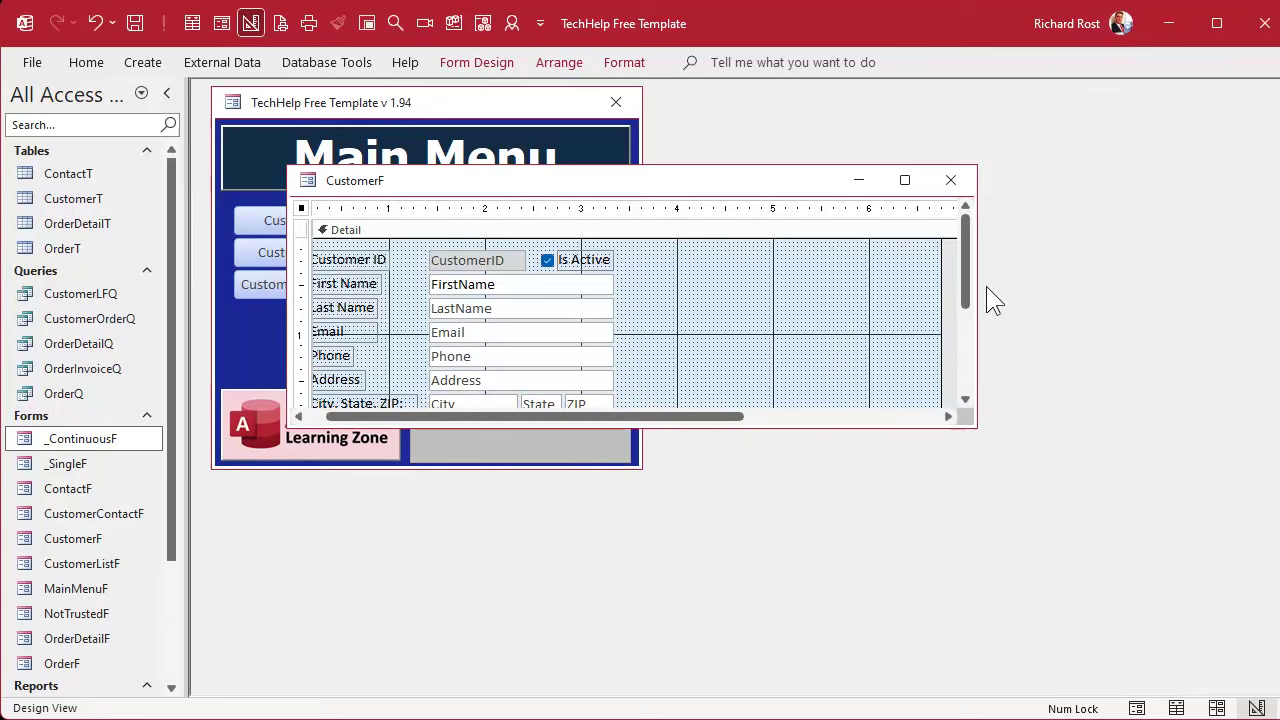
{"action": "left_click_drag", "start_coordinate": [975, 425], "coordinate": [1085, 597]}
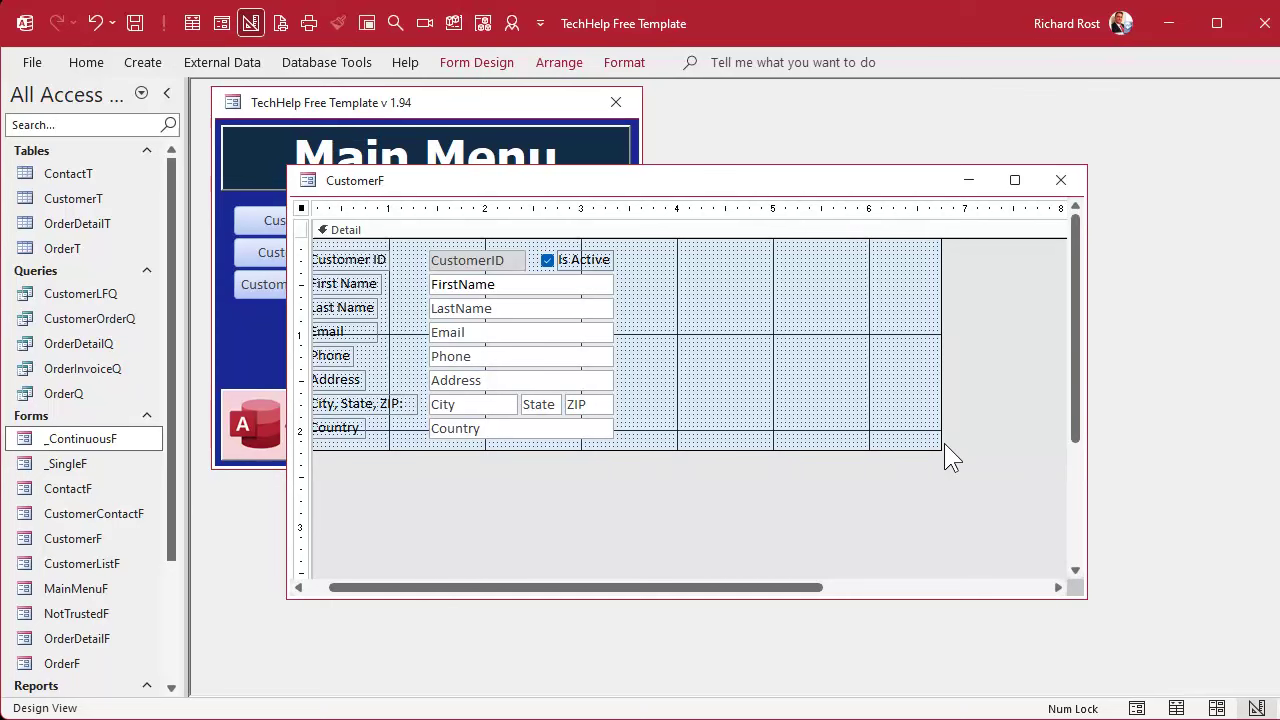
{"action": "left_click_drag", "start_coordinate": [940, 448], "coordinate": [625, 506]}
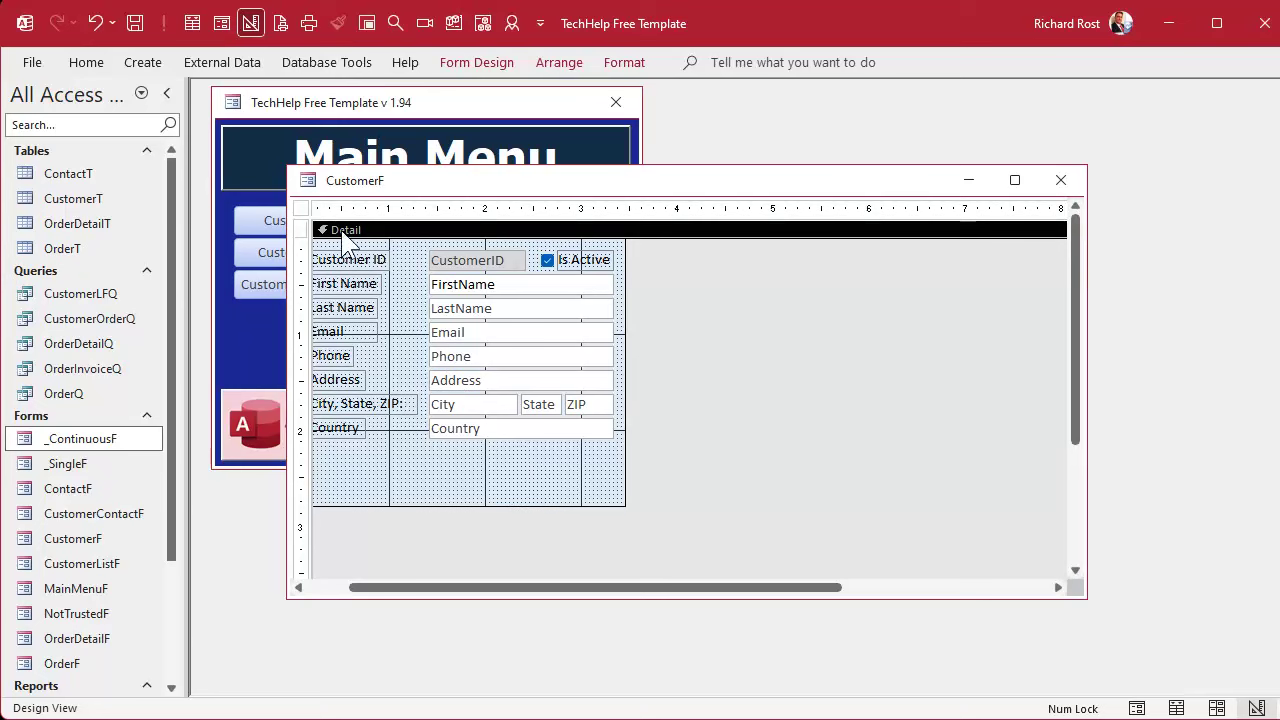
Step: Open the Customer List from the main menu, move through its fields to the third record, and close the list
{"action": "left_click", "coordinate": [231, 328]}
{"action": "left_click", "coordinate": [280, 220]}
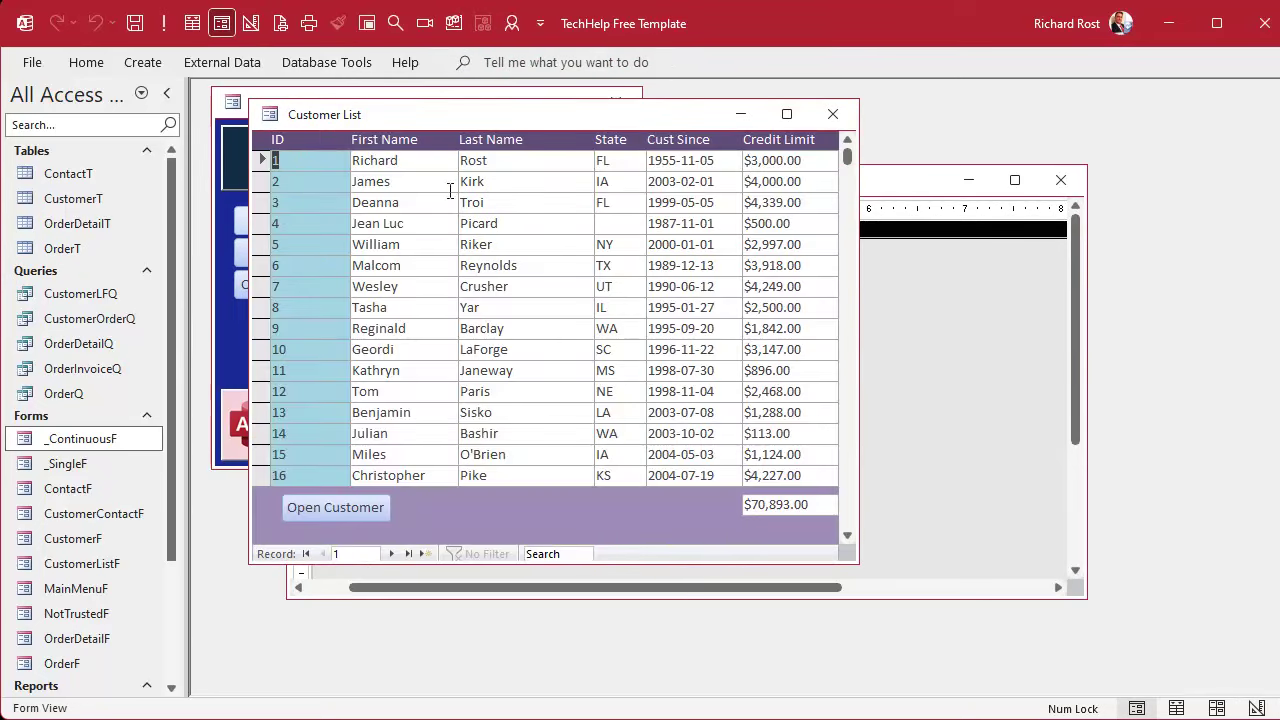
{"action": "key", "text": "Tab"}
{"action": "key", "text": "Tab"}
{"action": "key", "text": "Tab"}
{"action": "key", "text": "Tab"}
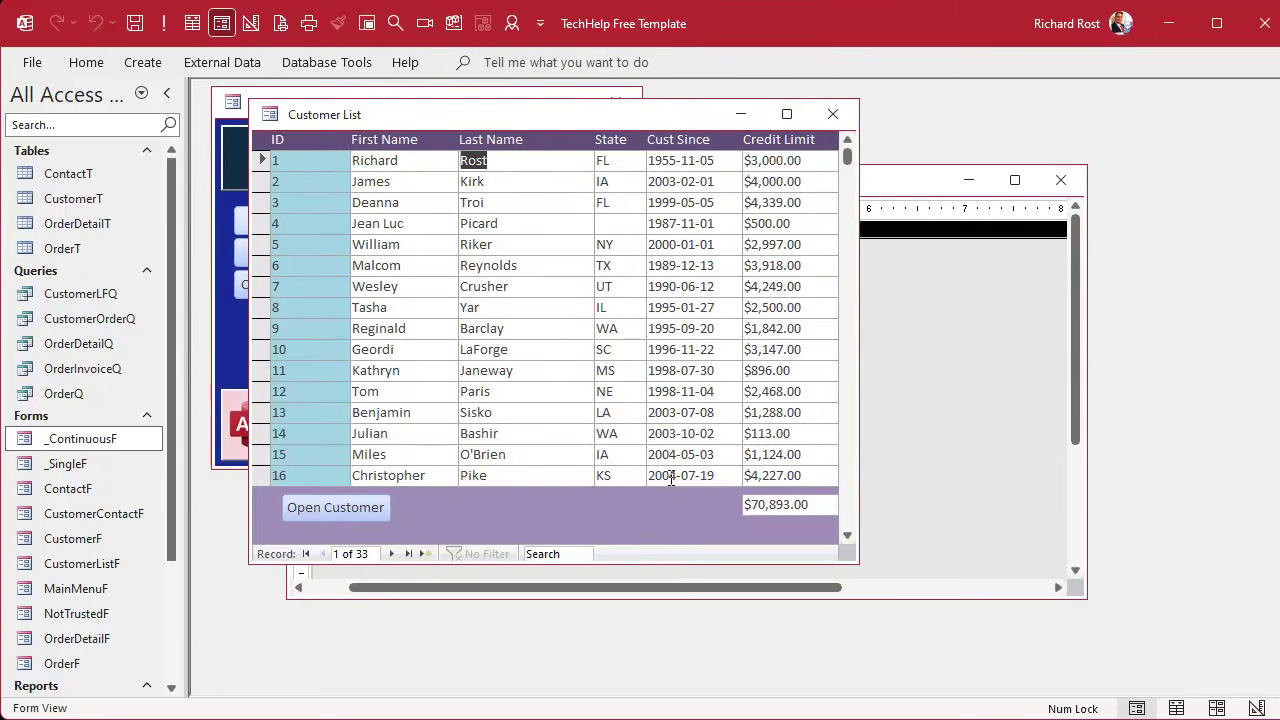
{"action": "key", "text": "Tab"}
{"action": "key", "text": "Tab"}
{"action": "key", "text": "Tab"}
{"action": "key", "text": "Tab"}
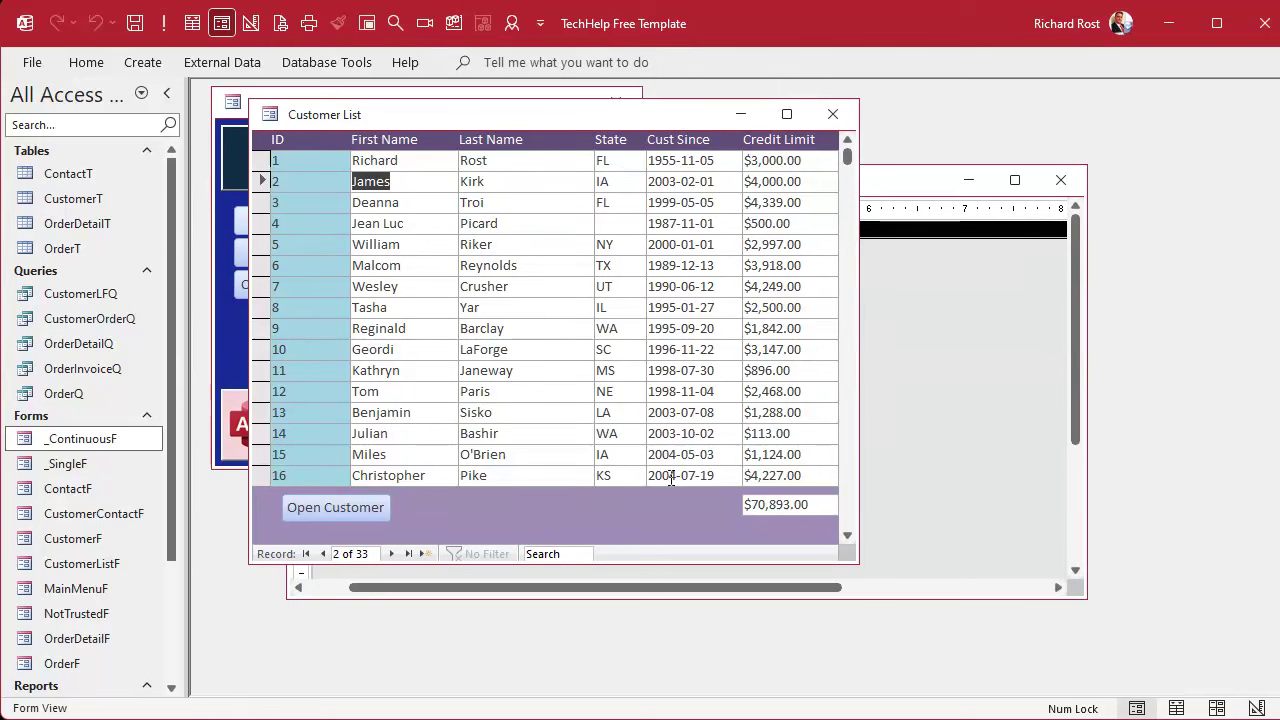
{"action": "key", "text": "Tab"}
{"action": "key", "text": "Tab"}
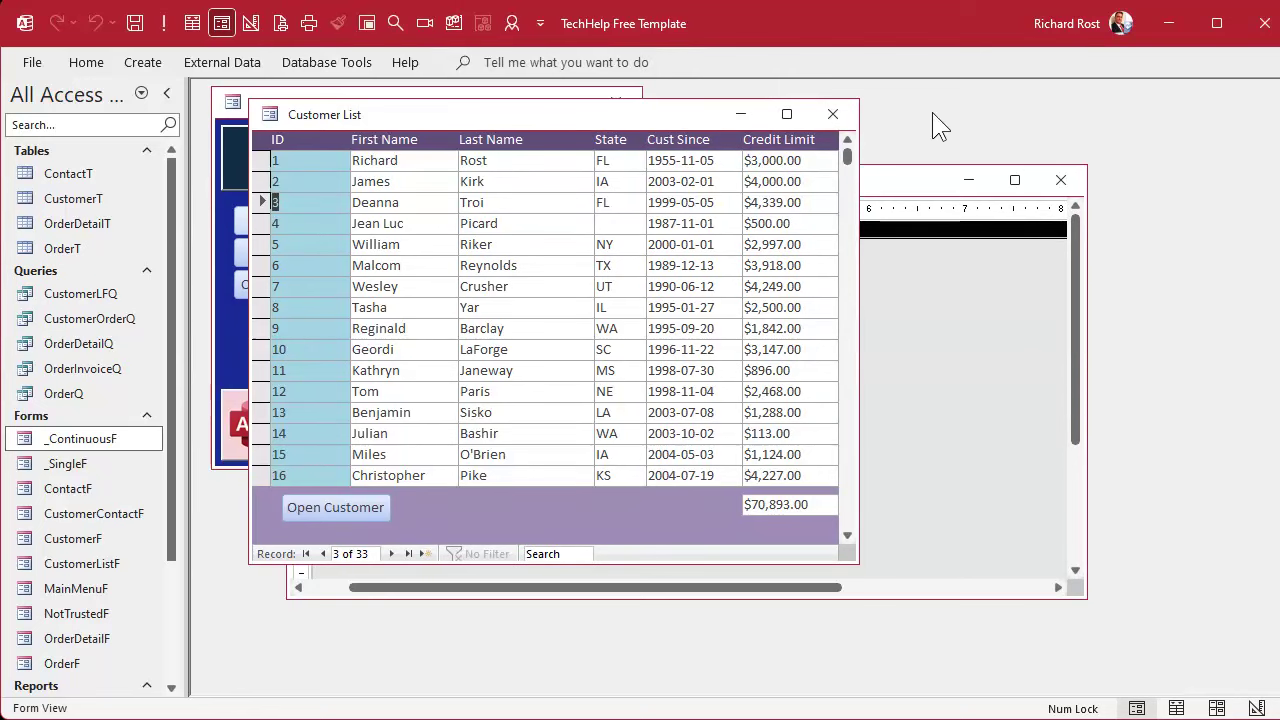
{"action": "left_click", "coordinate": [833, 114]}
Step: Save and close the CustomerF design, and reopen the customer form from the main menu
{"action": "left_click", "coordinate": [684, 319]}
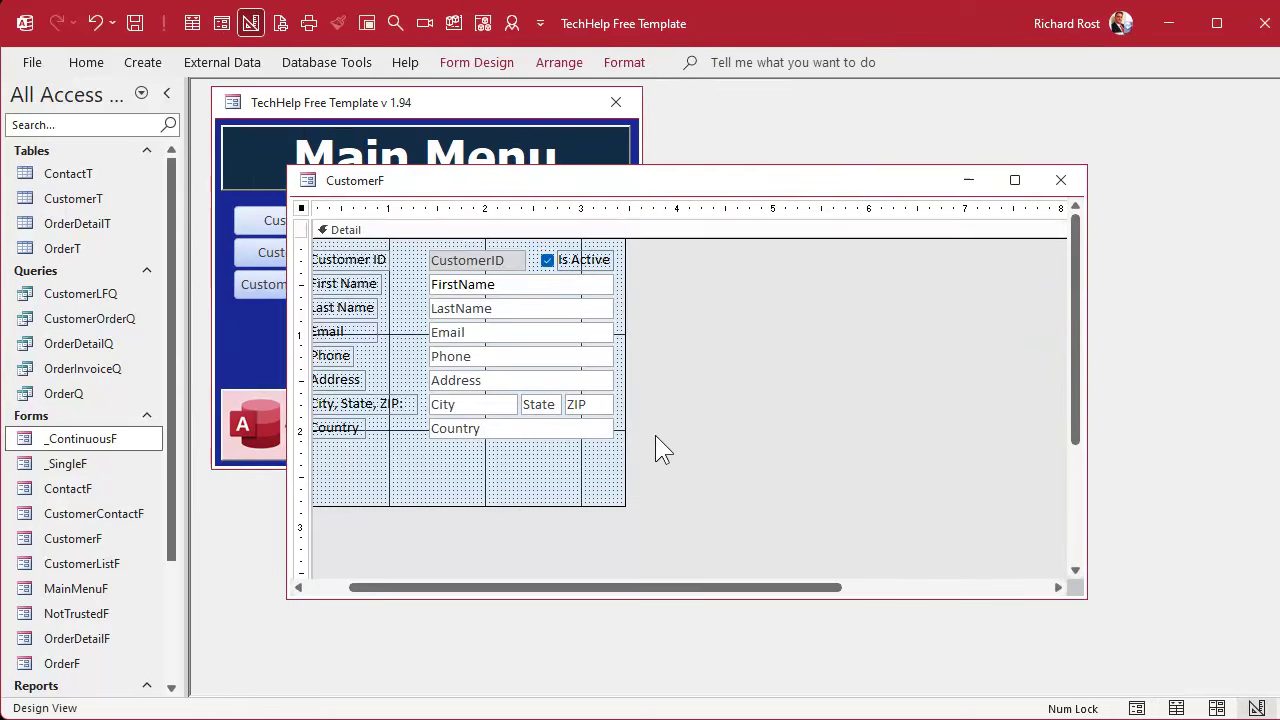
{"action": "left_click", "coordinate": [1061, 180]}
{"action": "left_click", "coordinate": [340, 248]}
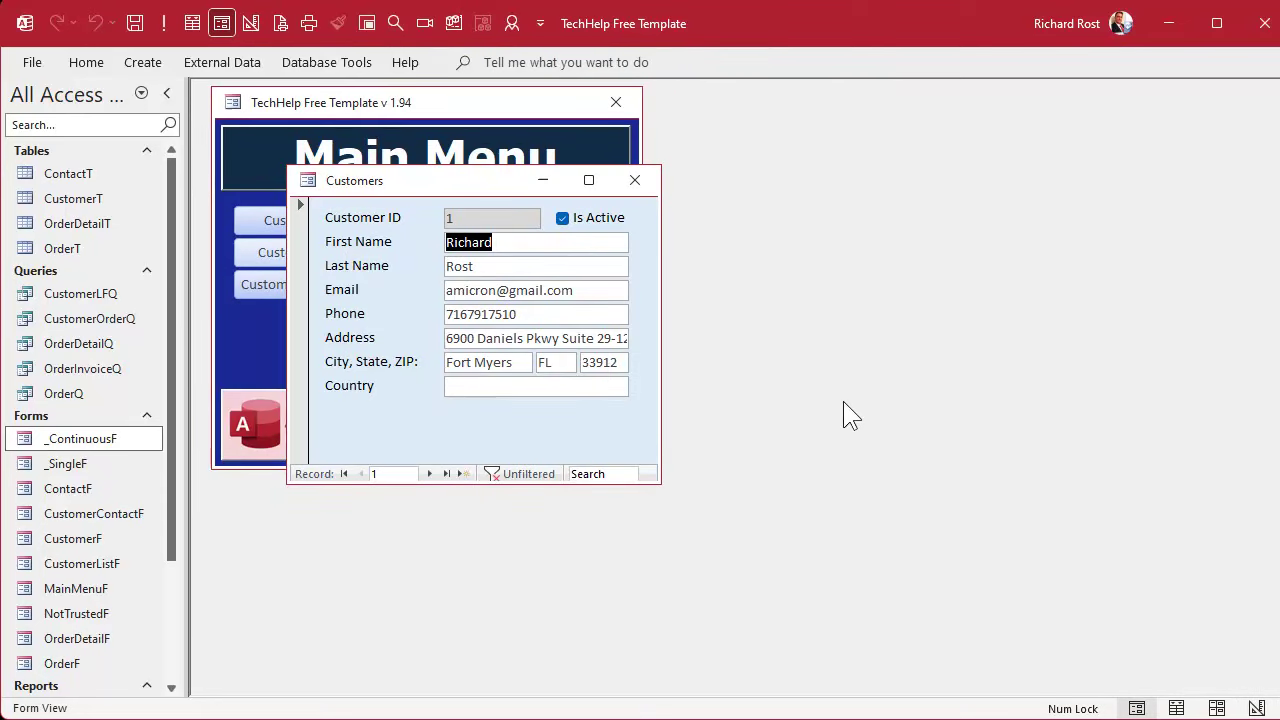
Step: Page forward through the customer records and back to the first one
{"action": "key", "text": "Page_Down"}
{"action": "key", "text": "Page_Down"}
{"action": "key", "text": "Page_Down"}
{"action": "key", "text": "Page_Down"}
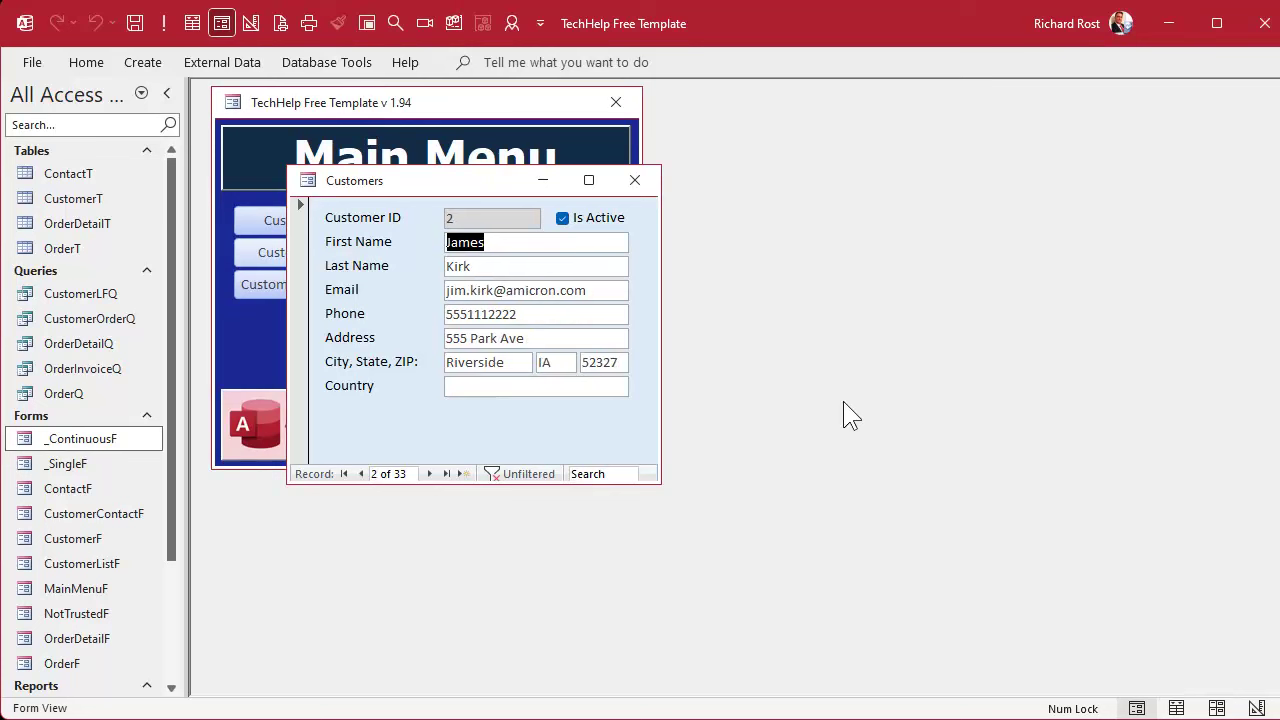
{"action": "key", "text": "Page_Up"}
{"action": "key", "text": "Page_Up"}
{"action": "key", "text": "Page_Up"}
{"action": "key", "text": "Page_Up"}
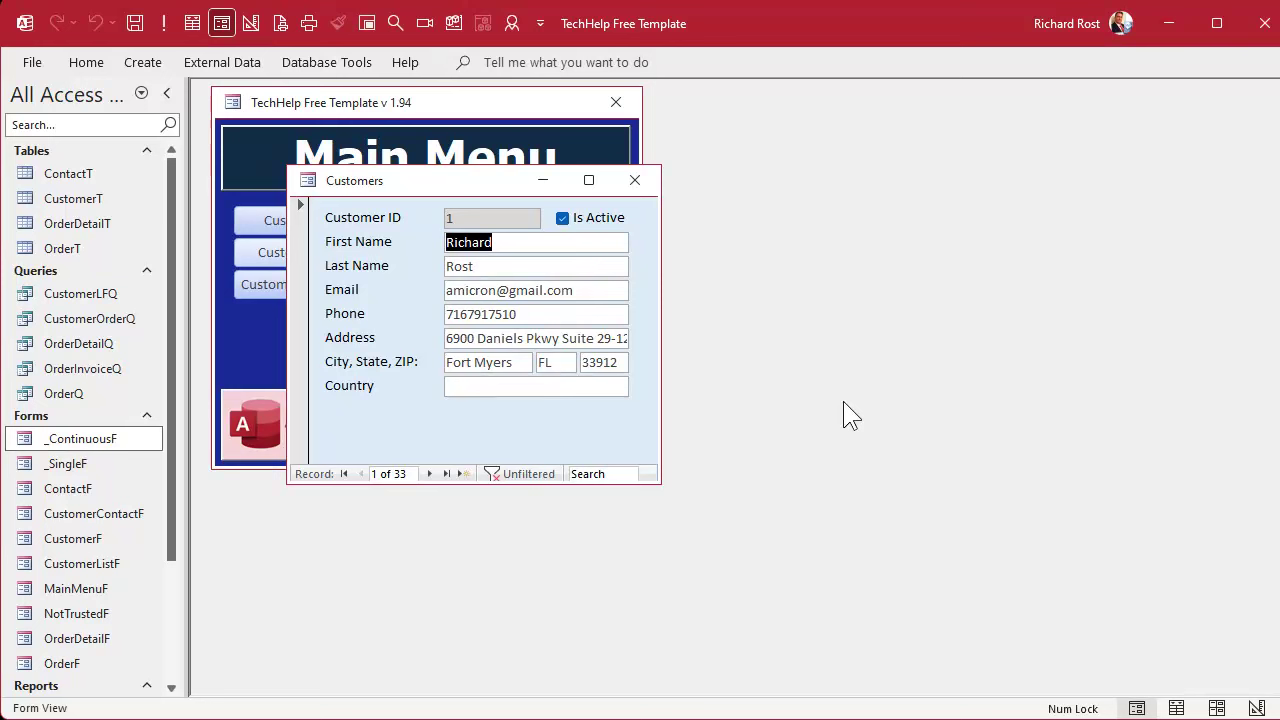
Step: Add a customer record with placeholder first name "ohqeoihfoqih" and last name "oiahoieqhfeihf", and go to another blank record
{"action": "left_click", "coordinate": [464, 473]}
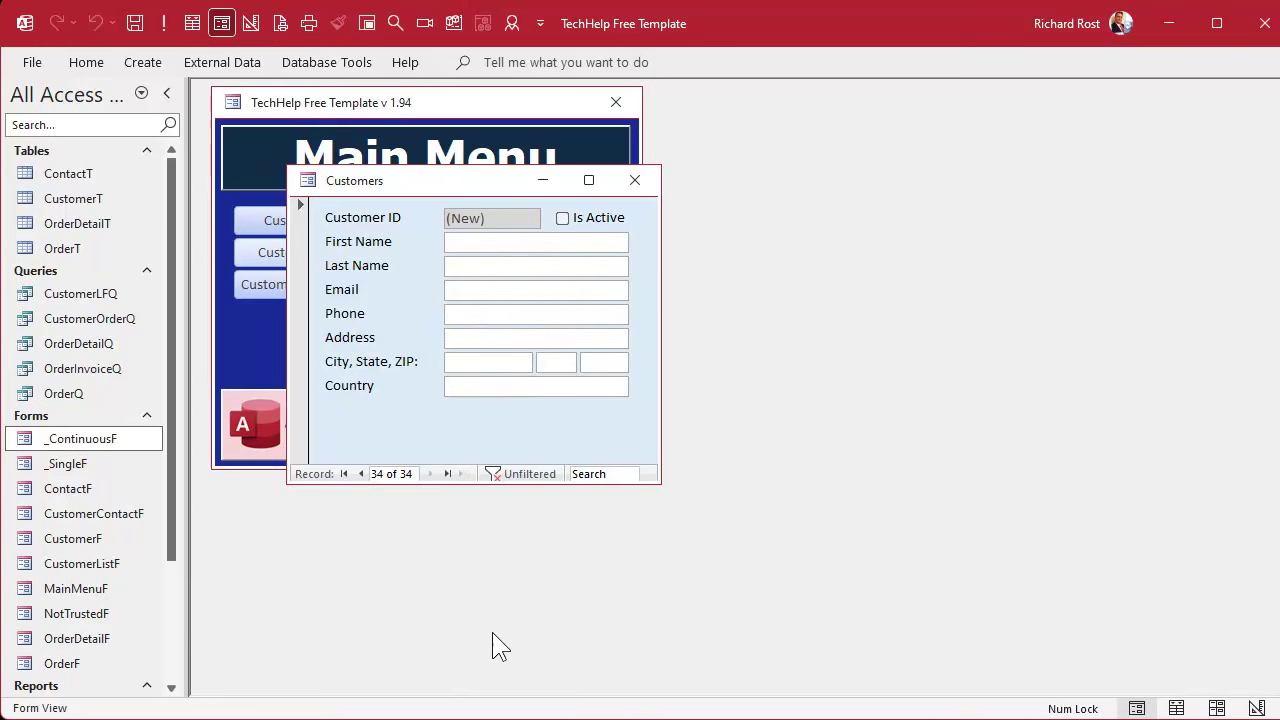
{"action": "type", "text": "ohqeoihfoqih"}
{"action": "key", "text": "Tab"}
{"action": "type", "text": "oiahoieqh"}
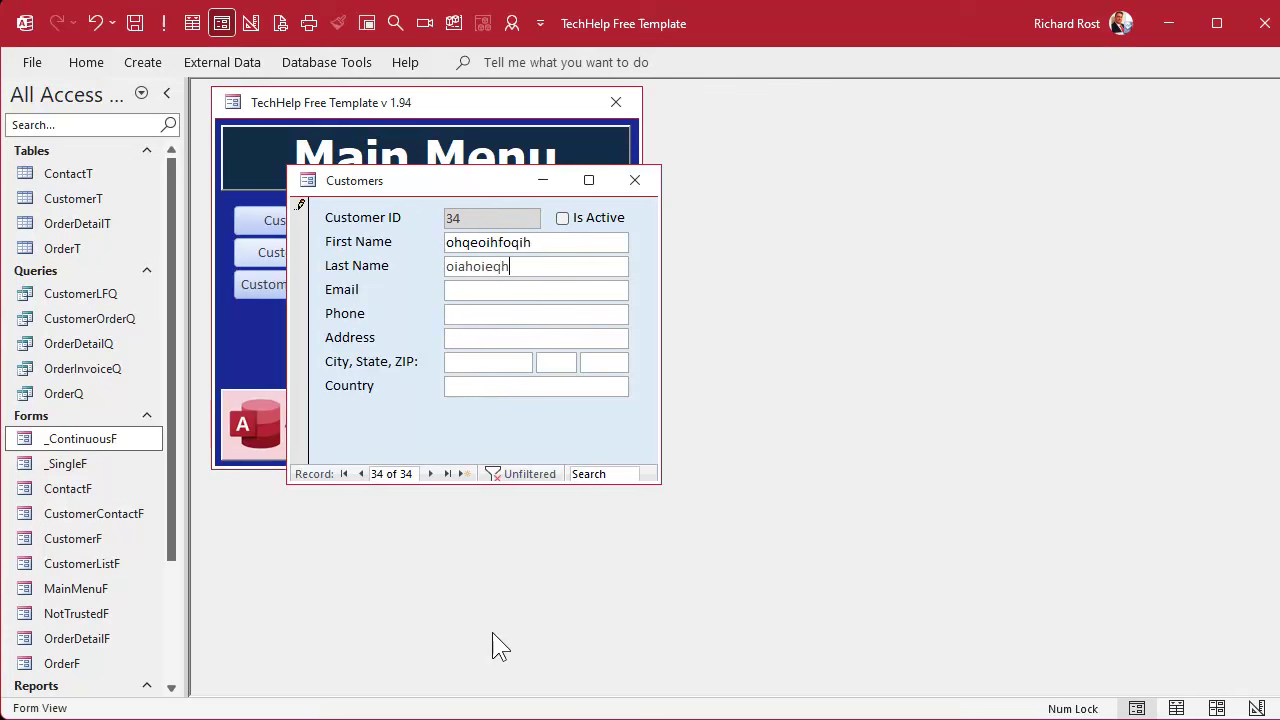
{"action": "type", "text": "feihf"}
{"action": "key", "text": "ctrl+plus"}
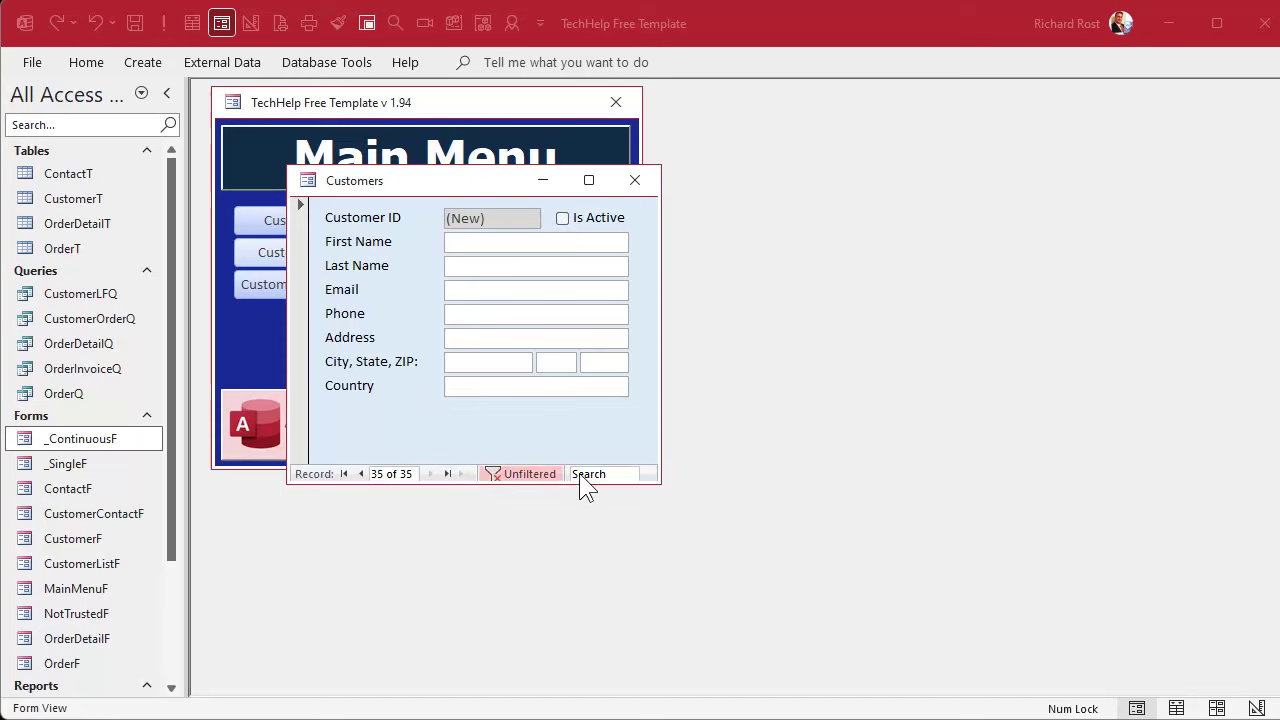
Step: In the customer form's Design View, enlarge the window and place a command button below the Country field
{"action": "right_click", "coordinate": [468, 181]}
{"action": "left_click", "coordinate": [581, 333]}
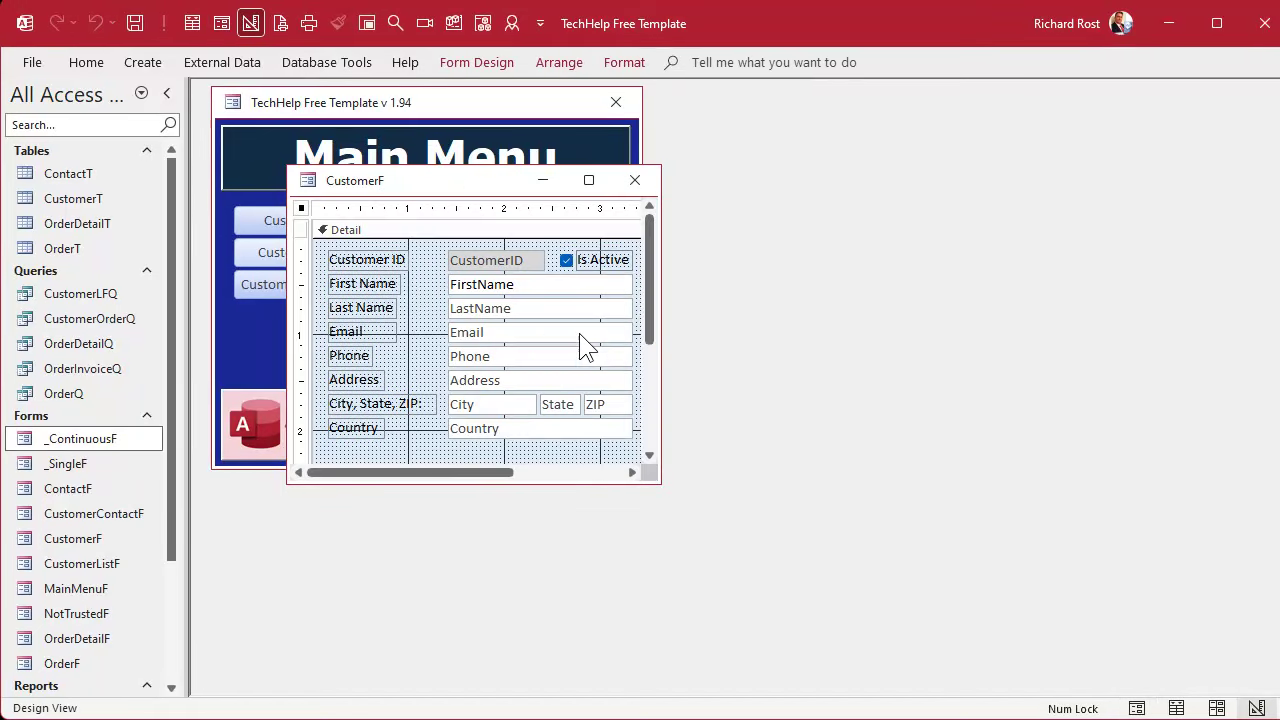
{"action": "left_click_drag", "start_coordinate": [659, 481], "coordinate": [726, 575]}
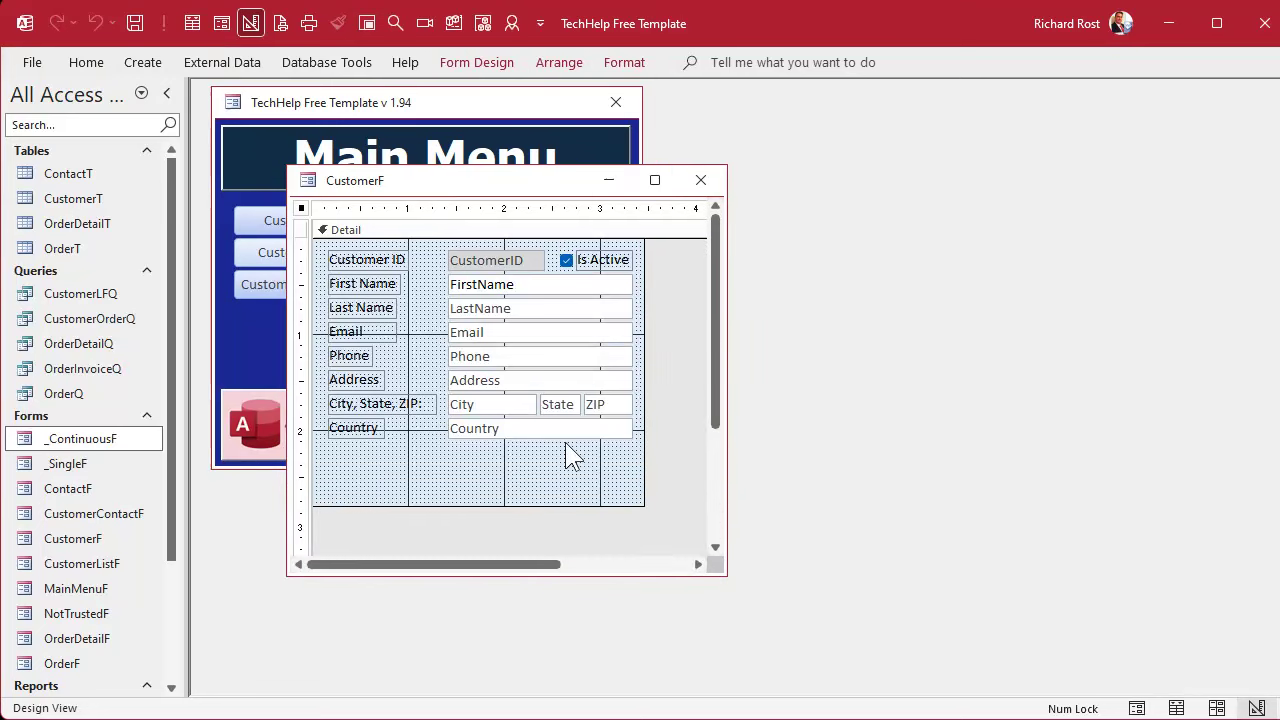
{"action": "left_click", "coordinate": [564, 450]}
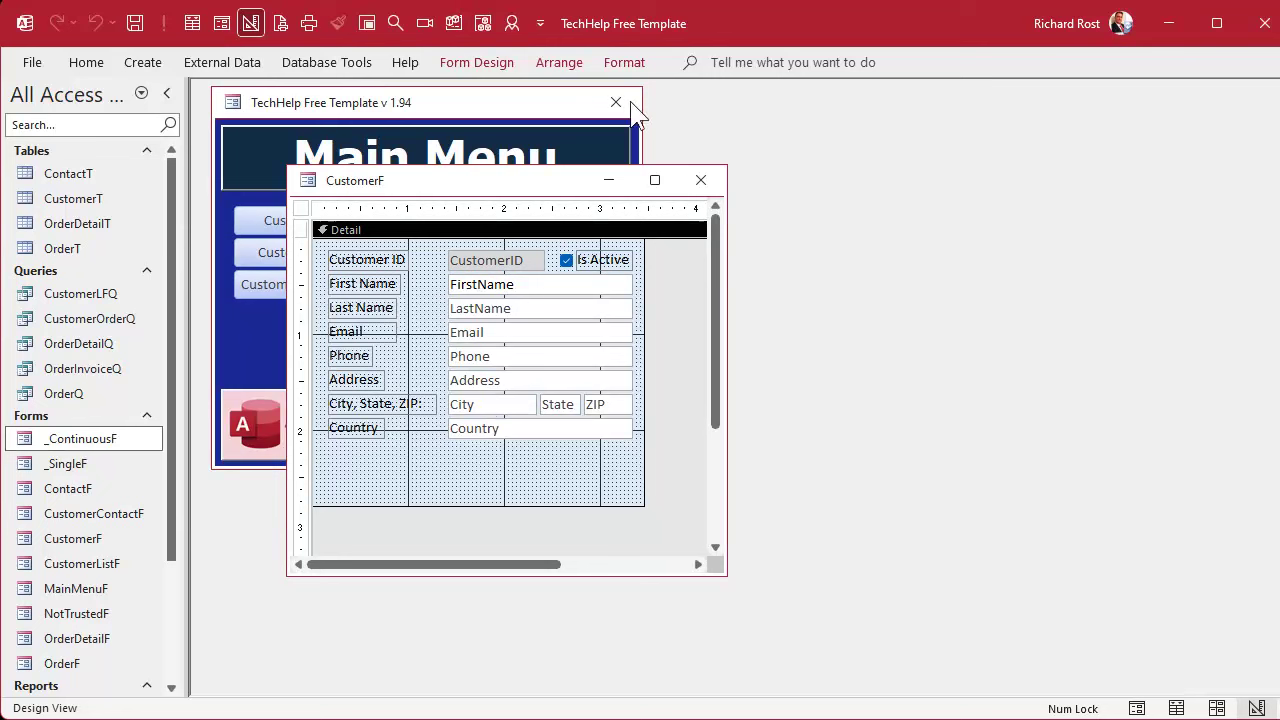
{"action": "left_click", "coordinate": [477, 62]}
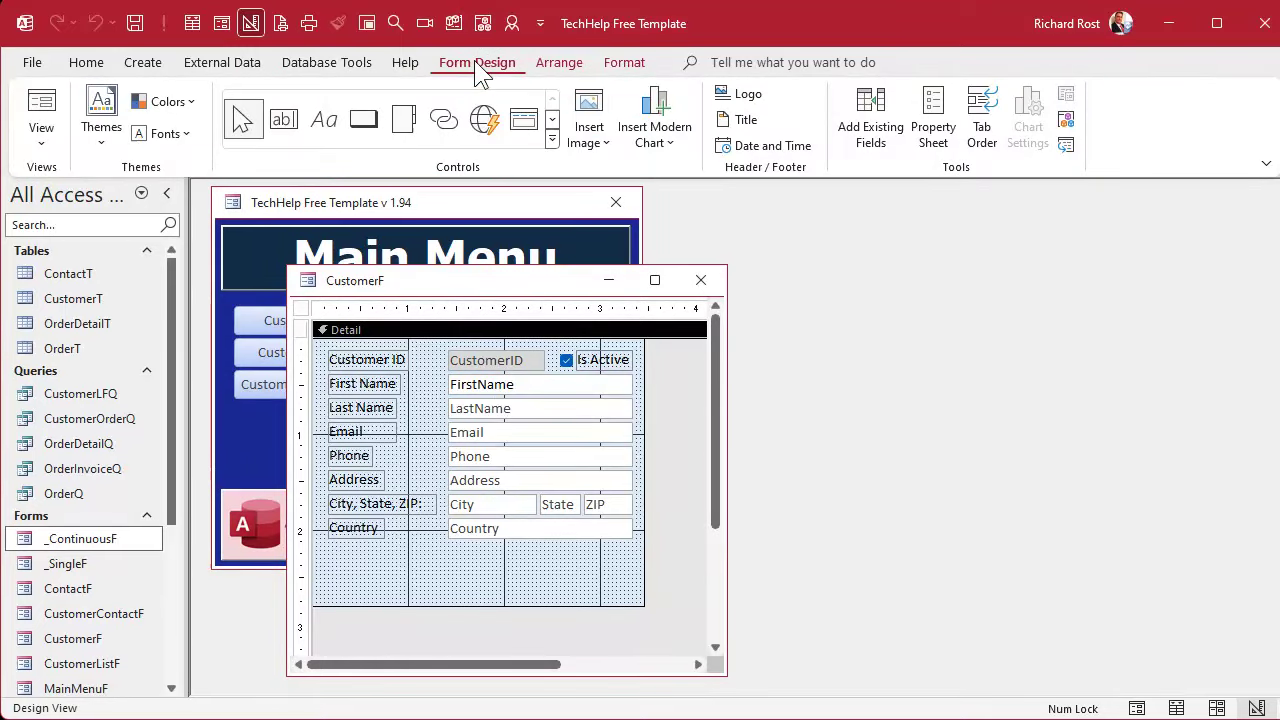
{"action": "left_click", "coordinate": [363, 120]}
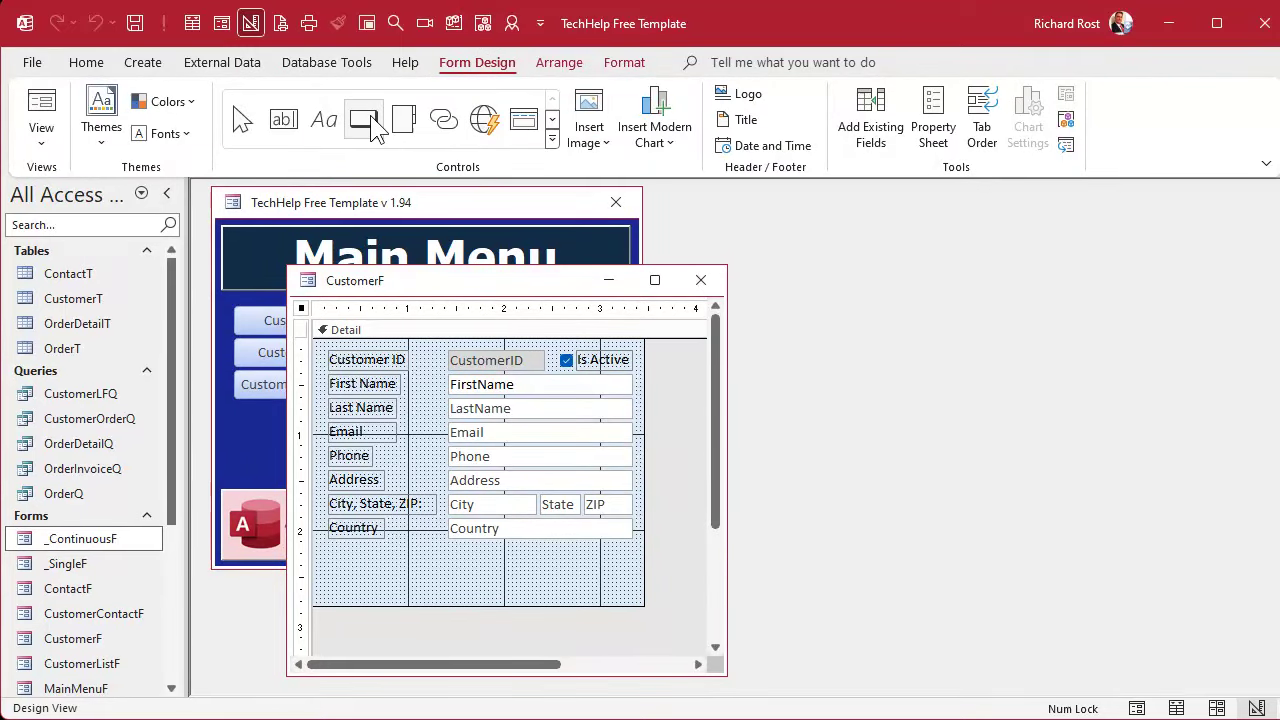
{"action": "left_click", "coordinate": [530, 556]}
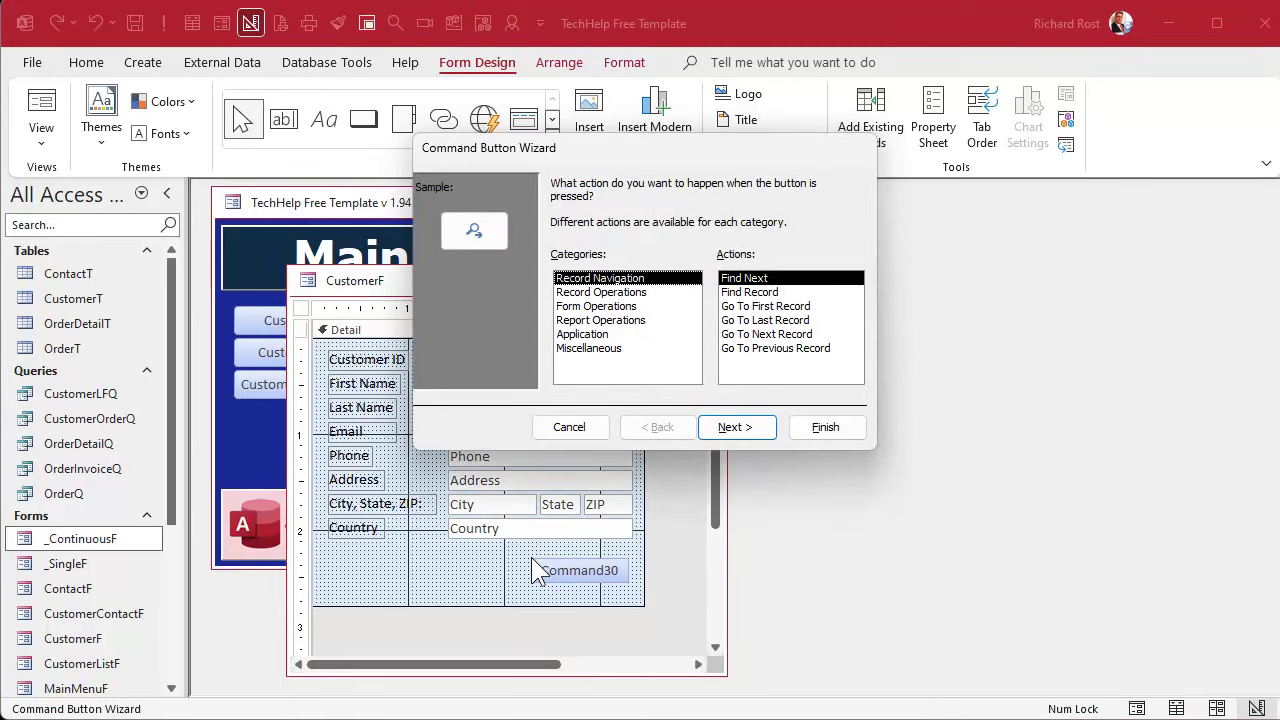
Step: Set up the button with the Record Operations action Add New Record, the text "Add Record" and the name AddBtn
{"action": "left_click", "coordinate": [605, 295]}
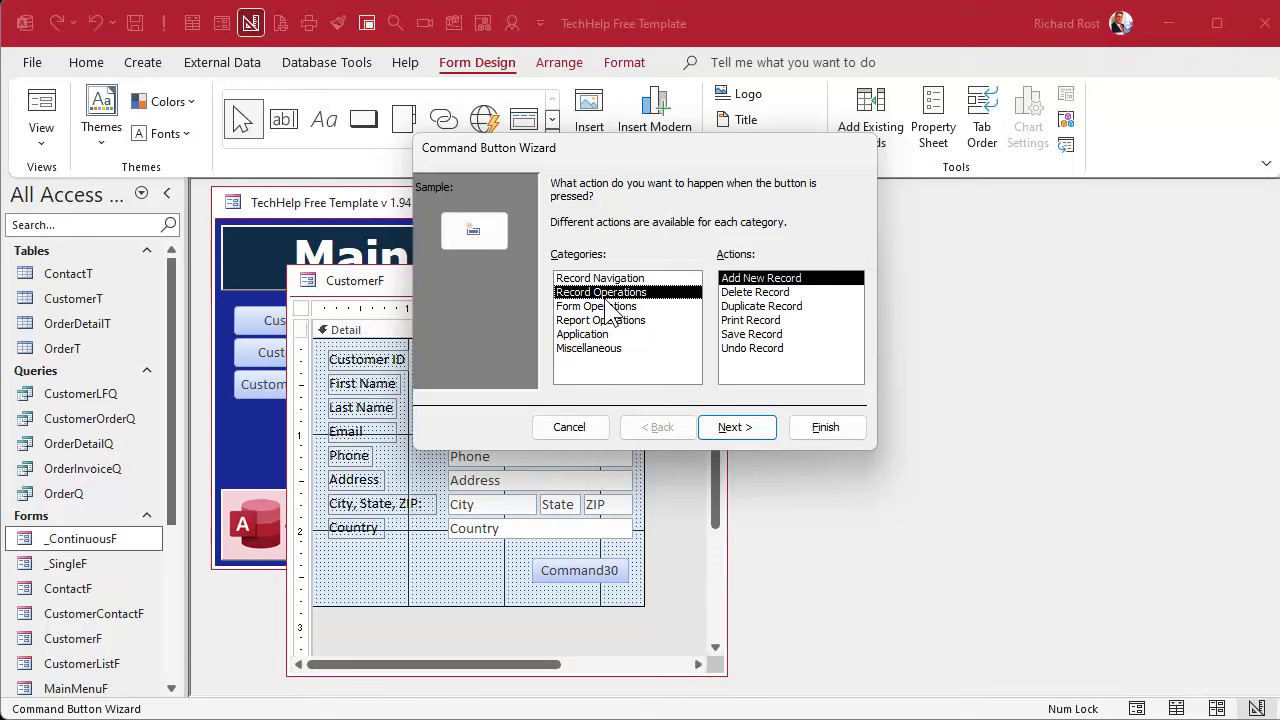
{"action": "left_click", "coordinate": [768, 282]}
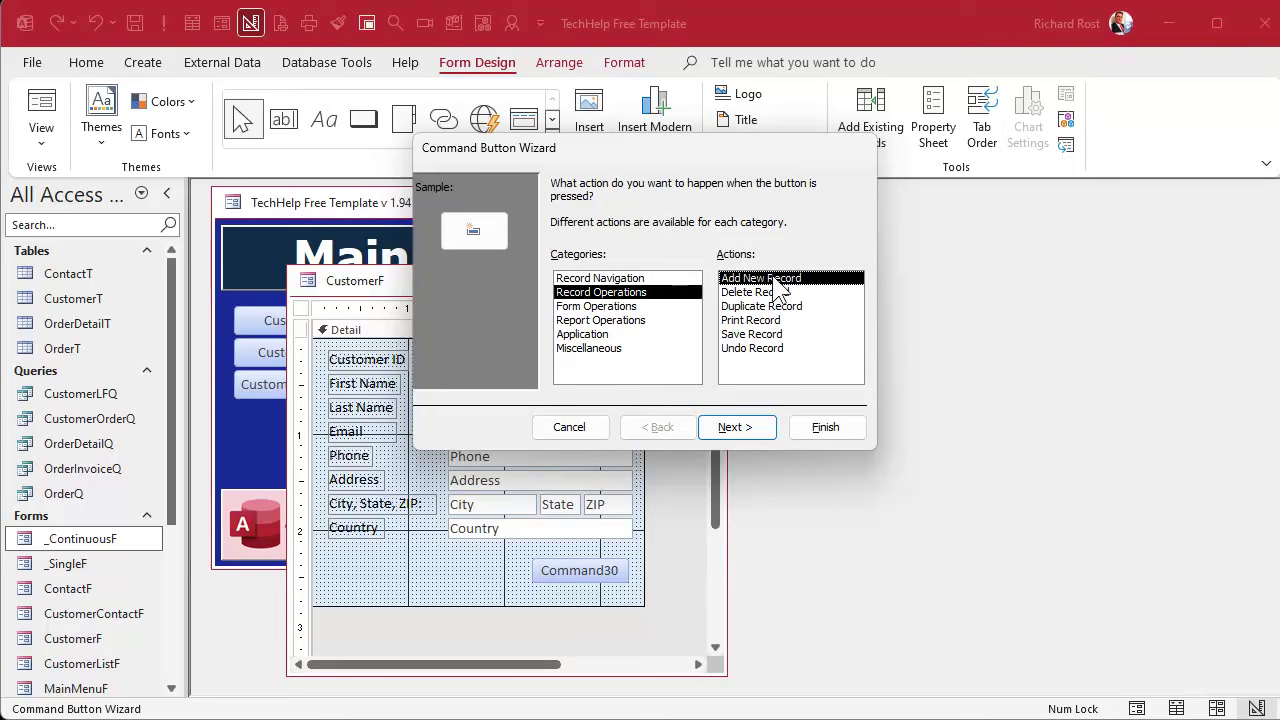
{"action": "left_click", "coordinate": [745, 429]}
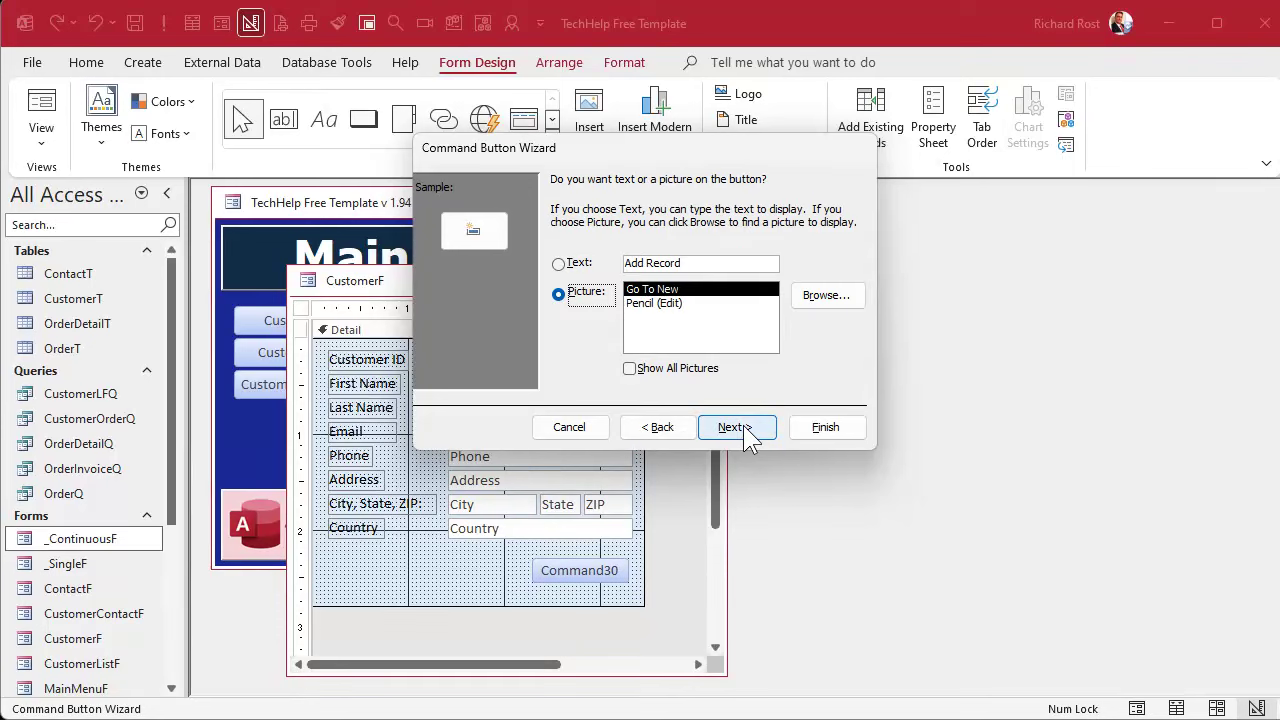
{"action": "left_click", "coordinate": [580, 266]}
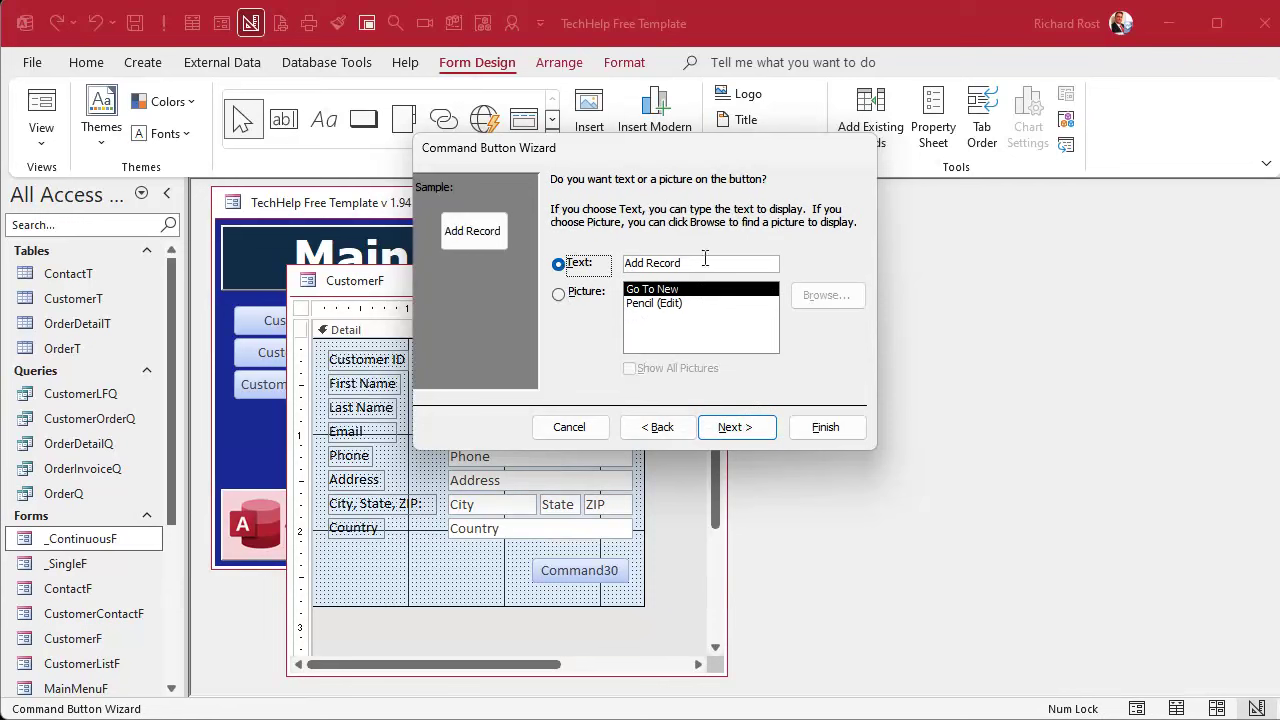
{"action": "left_click", "coordinate": [755, 432]}
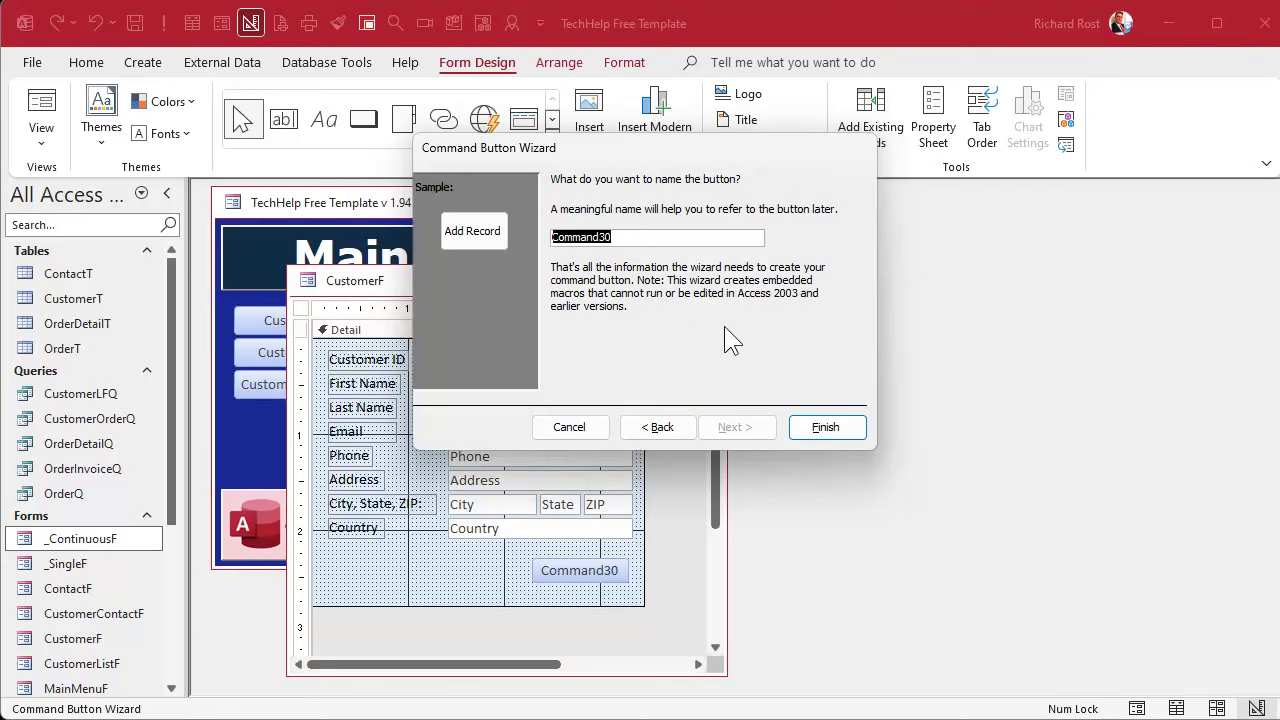
{"action": "type", "text": "AddBtn"}
{"action": "key", "text": "Return"}
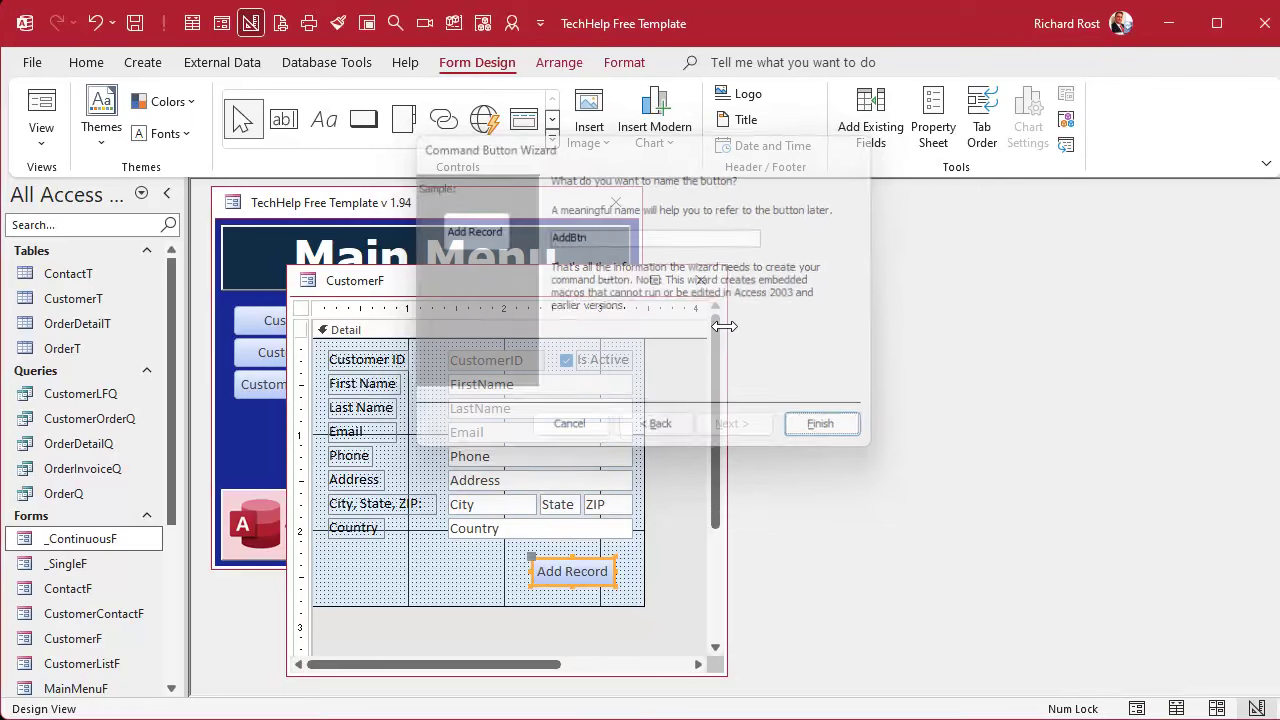
Step: Shift the Add Record button slightly to the right beneath the Country field, save and close the form, and reopen it from the main menu
{"action": "left_click", "coordinate": [392, 578]}
{"action": "left_click", "coordinate": [567, 564]}
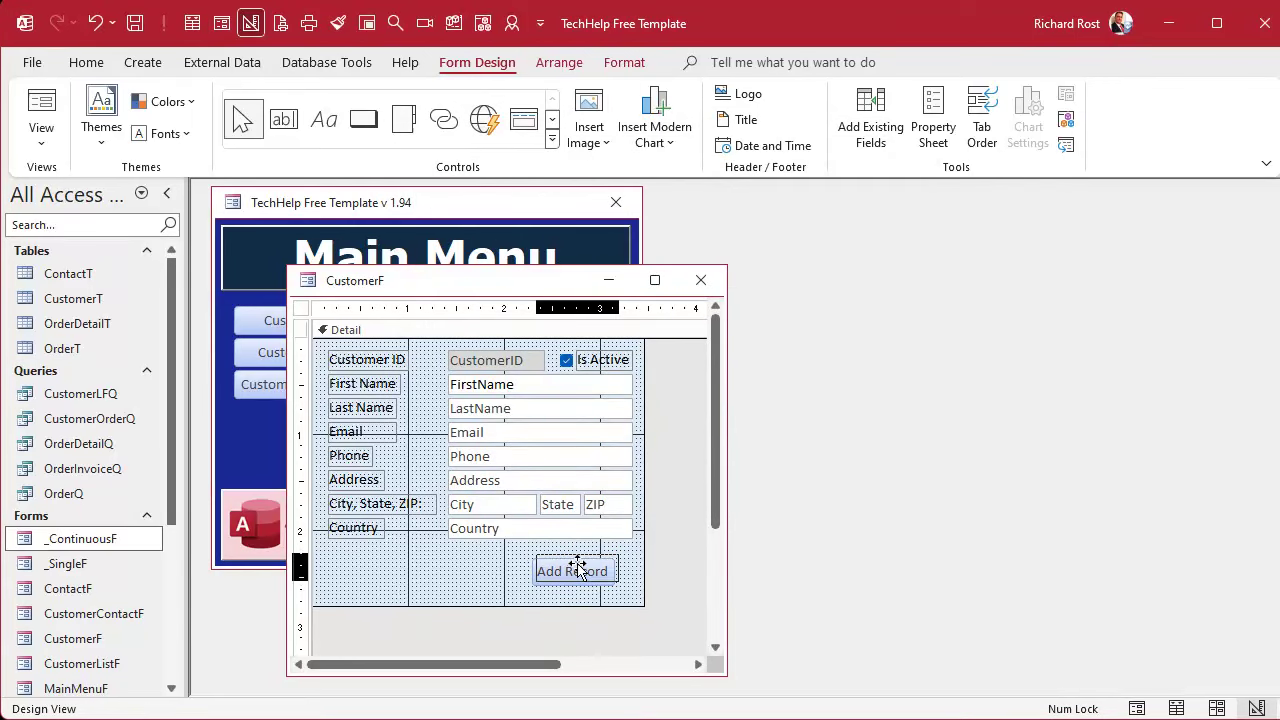
{"action": "left_click_drag", "start_coordinate": [574, 568], "coordinate": [586, 568]}
{"action": "left_click", "coordinate": [476, 576]}
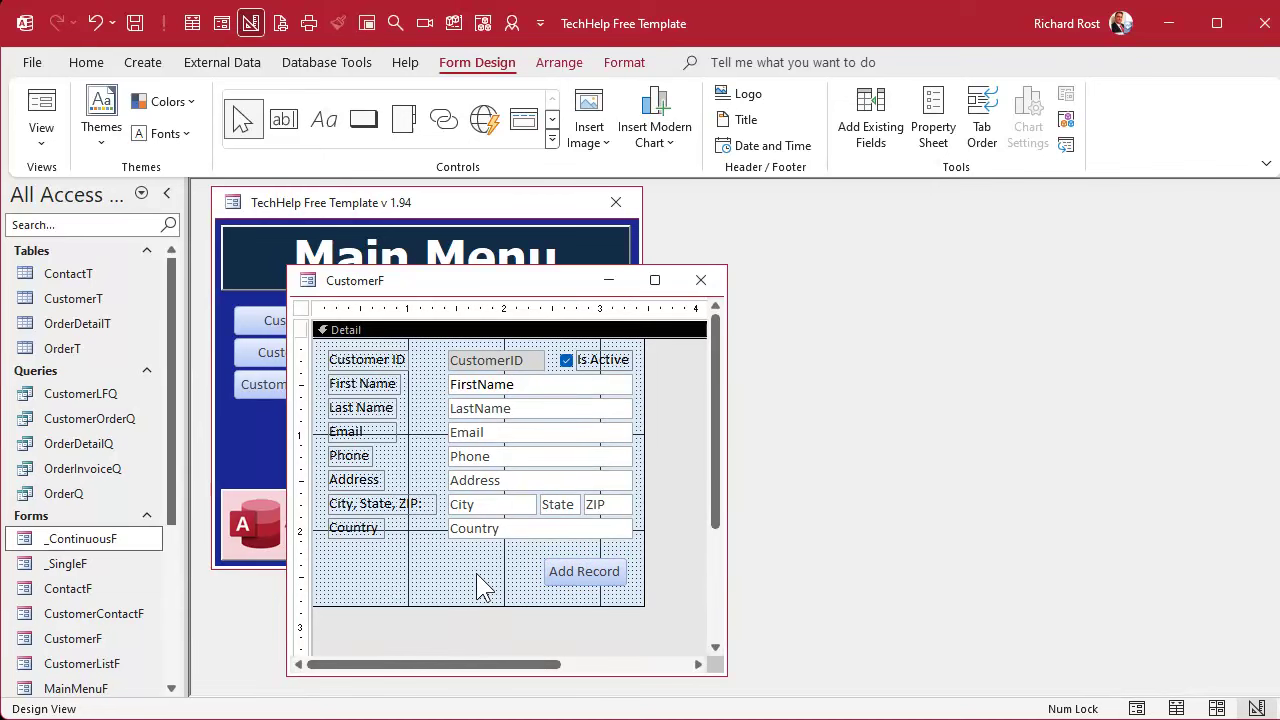
{"action": "left_click", "coordinate": [700, 280]}
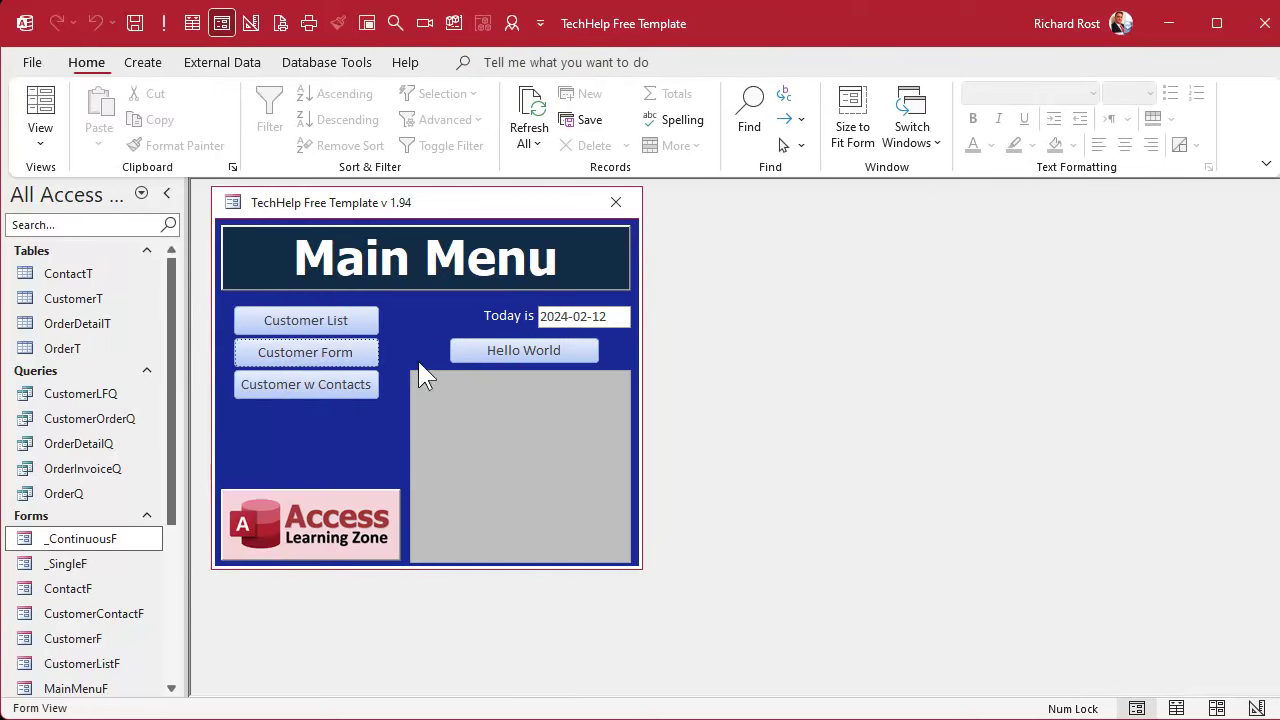
{"action": "left_click", "coordinate": [357, 351]}
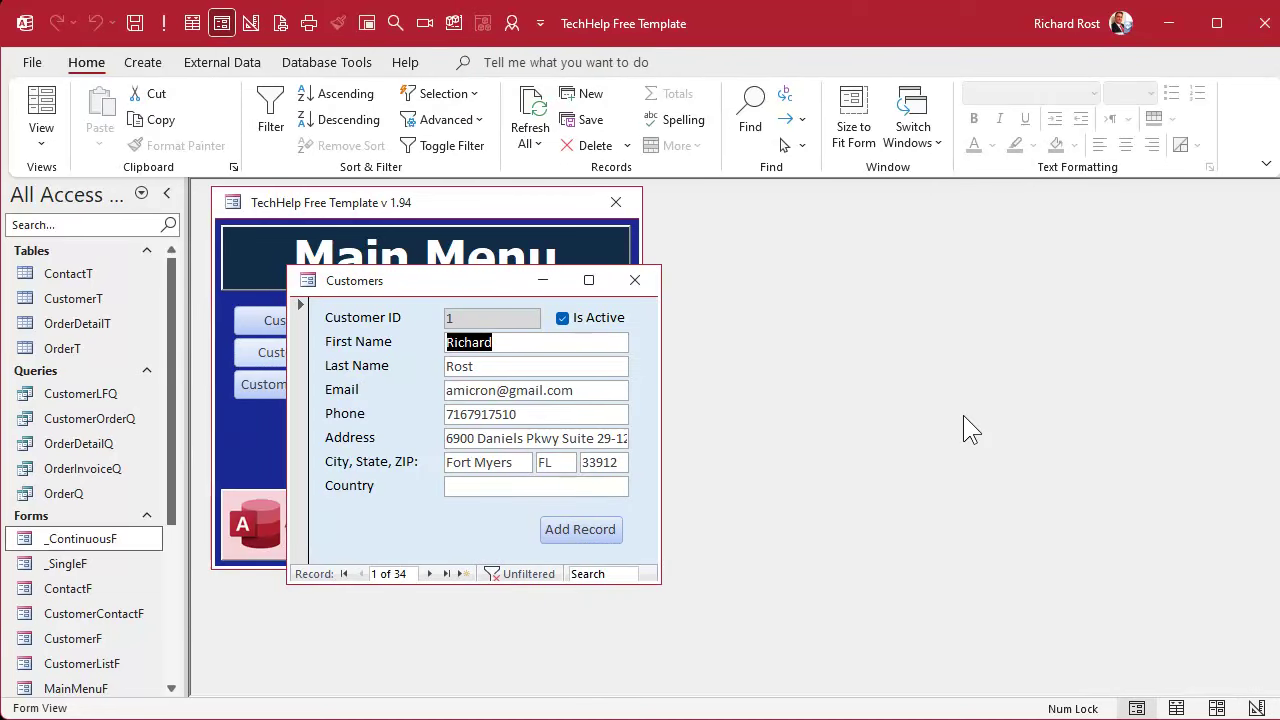
Step: Move through the first customer's fields to the Add Record button and run it to go to a blank record
{"action": "key", "text": "Tab"}
{"action": "key", "text": "Tab"}
{"action": "key", "text": "Tab"}
{"action": "key", "text": "Tab"}
{"action": "key", "text": "Tab"}
{"action": "key", "text": "Tab"}
{"action": "key", "text": "Tab"}
{"action": "key", "text": "Tab"}
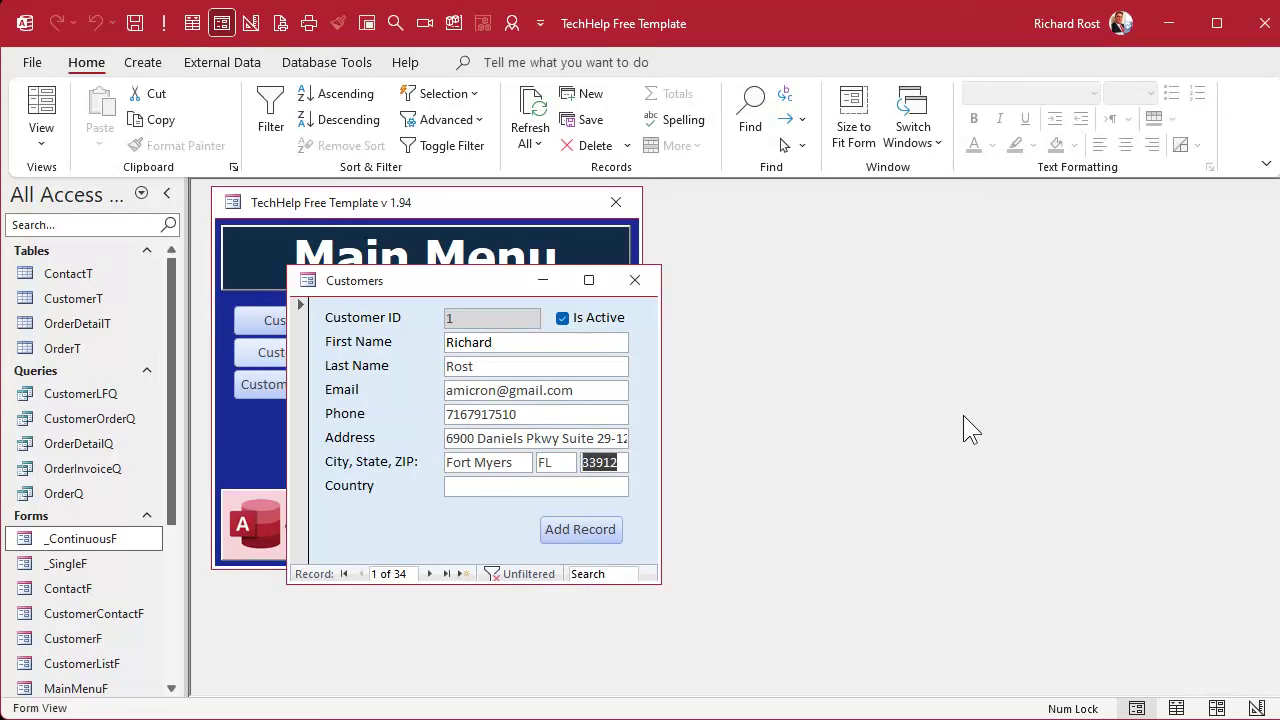
{"action": "key", "text": "Tab"}
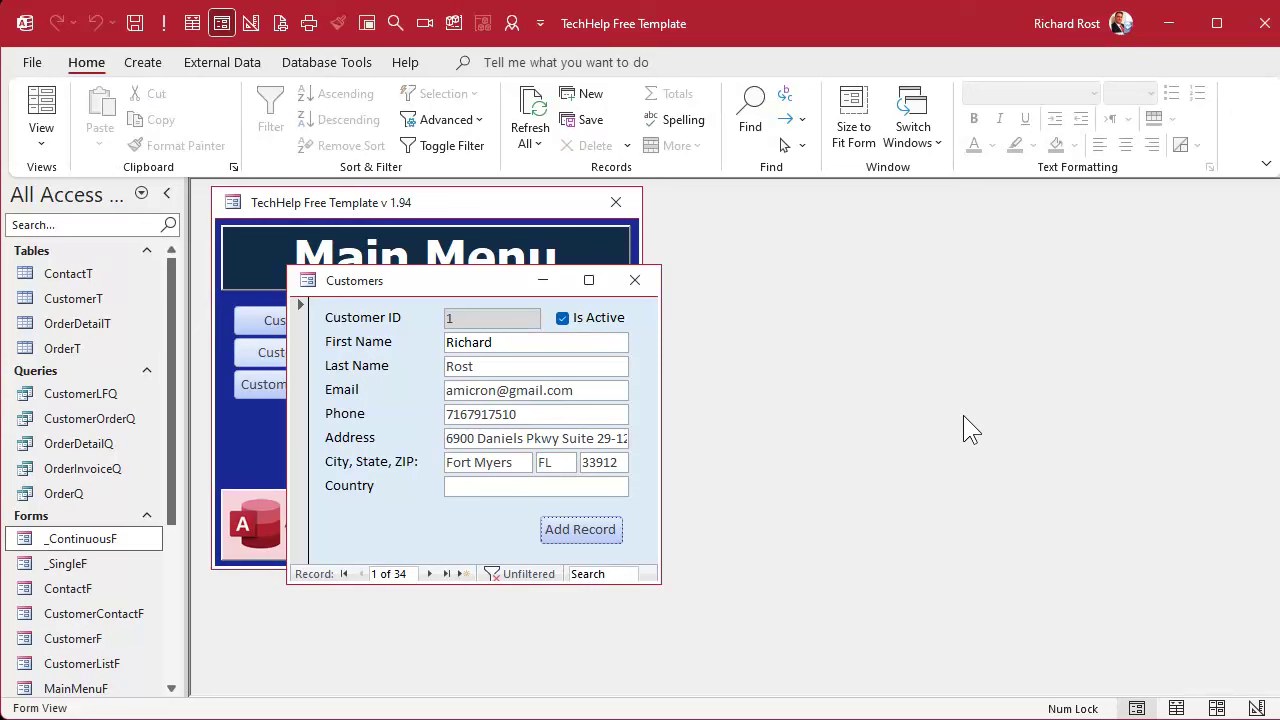
{"action": "key", "text": "Return"}
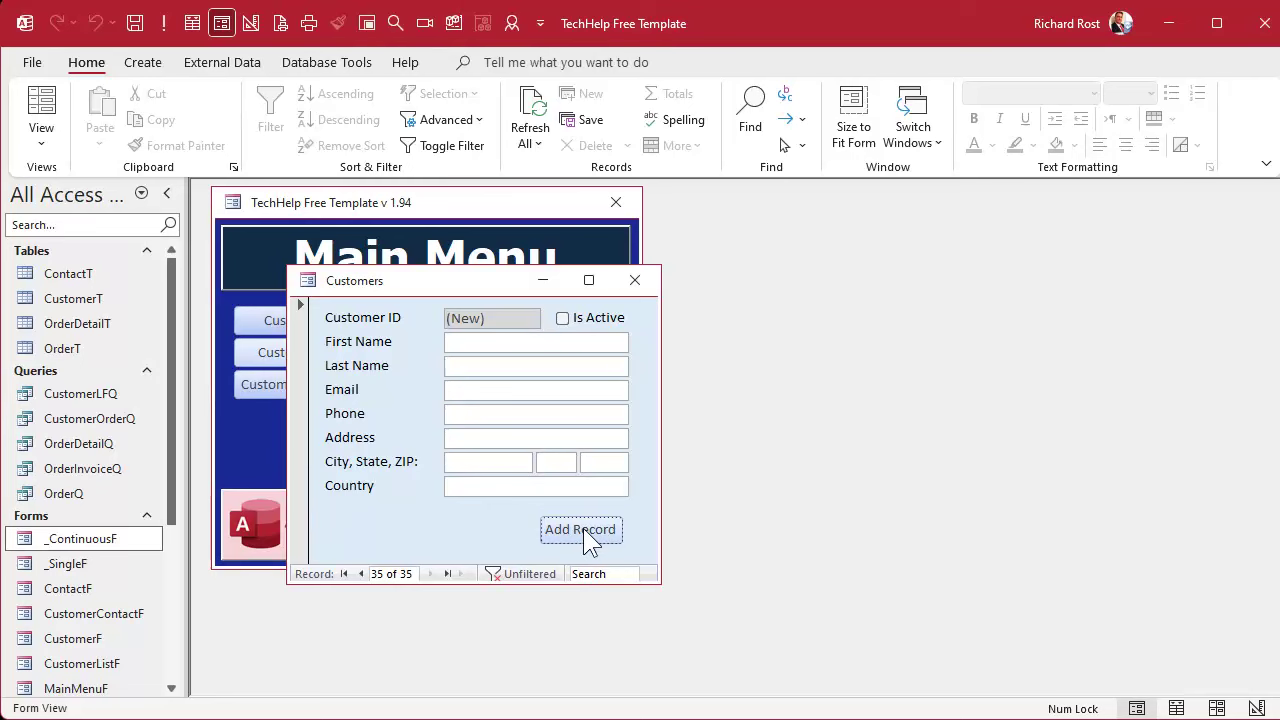
Step: In the customer form's Design View, change the Add Record button's caption to "&Add Record" so that A is its access key
{"action": "right_click", "coordinate": [480, 283]}
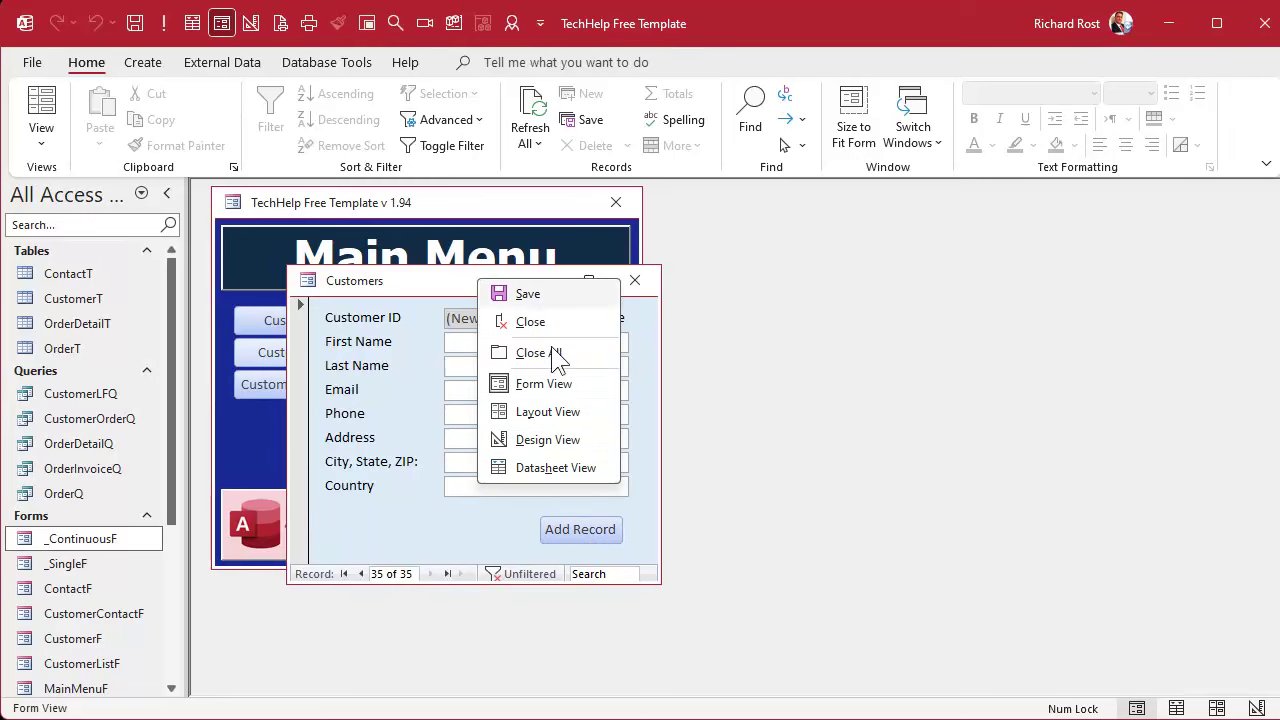
{"action": "left_click", "coordinate": [548, 441]}
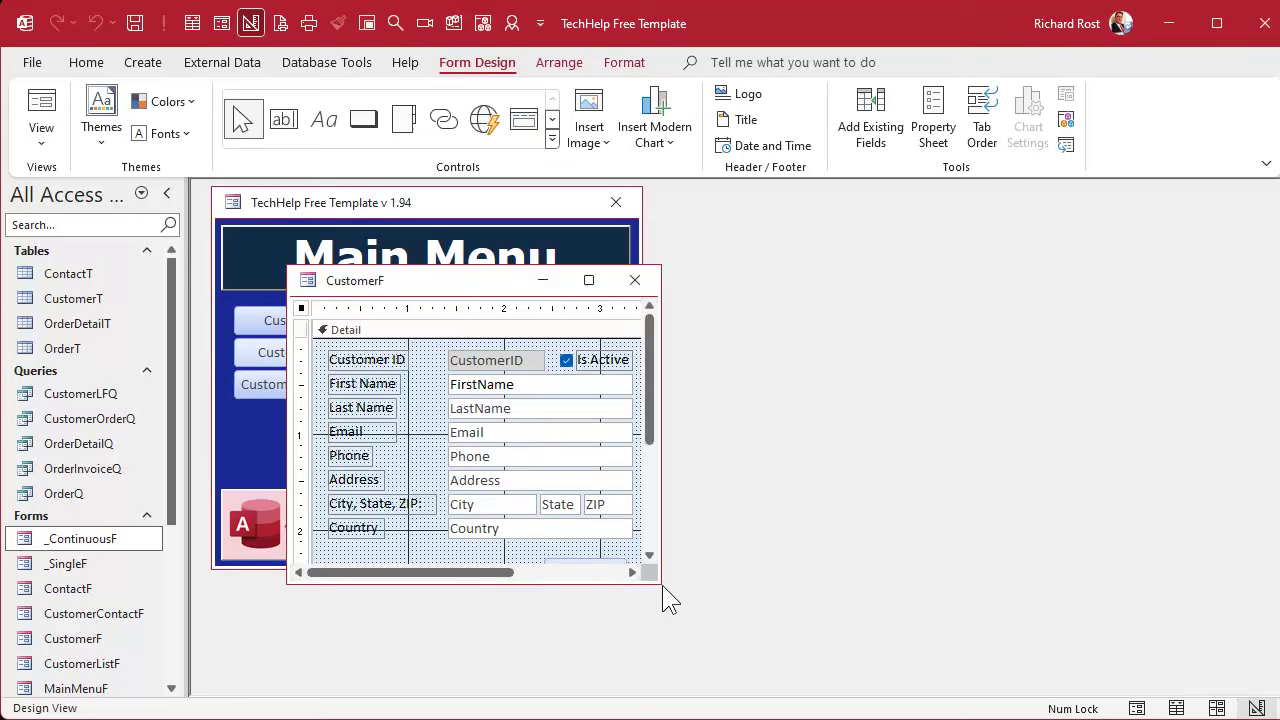
{"action": "left_click_drag", "start_coordinate": [662, 585], "coordinate": [760, 652]}
{"action": "left_click", "coordinate": [583, 571]}
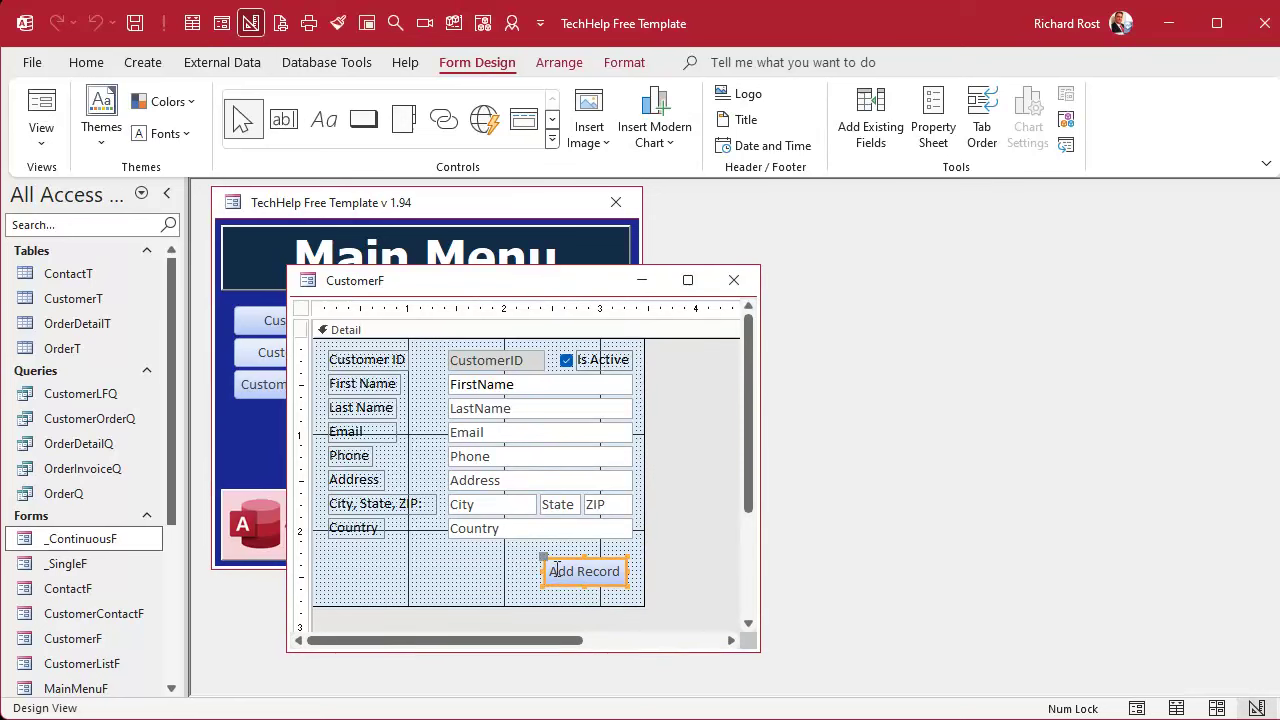
{"action": "left_click", "coordinate": [428, 576]}
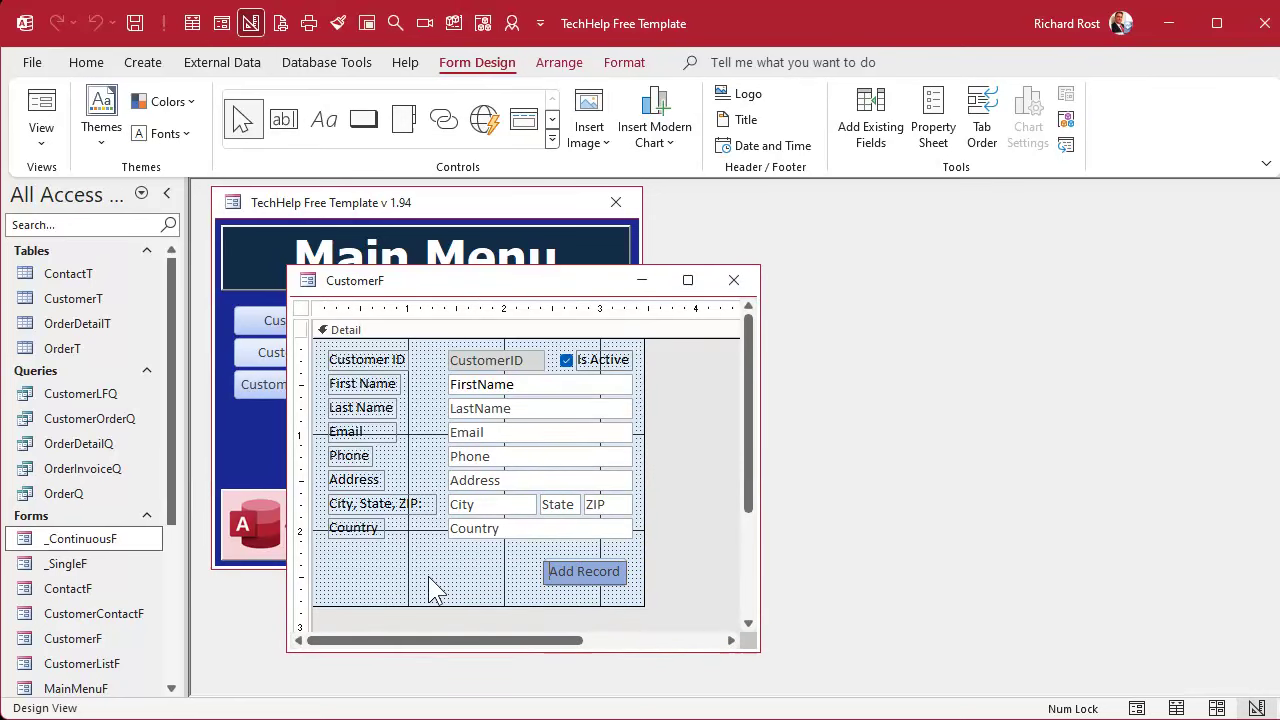
{"action": "type", "text": "&"}
{"action": "key", "text": "Return"}
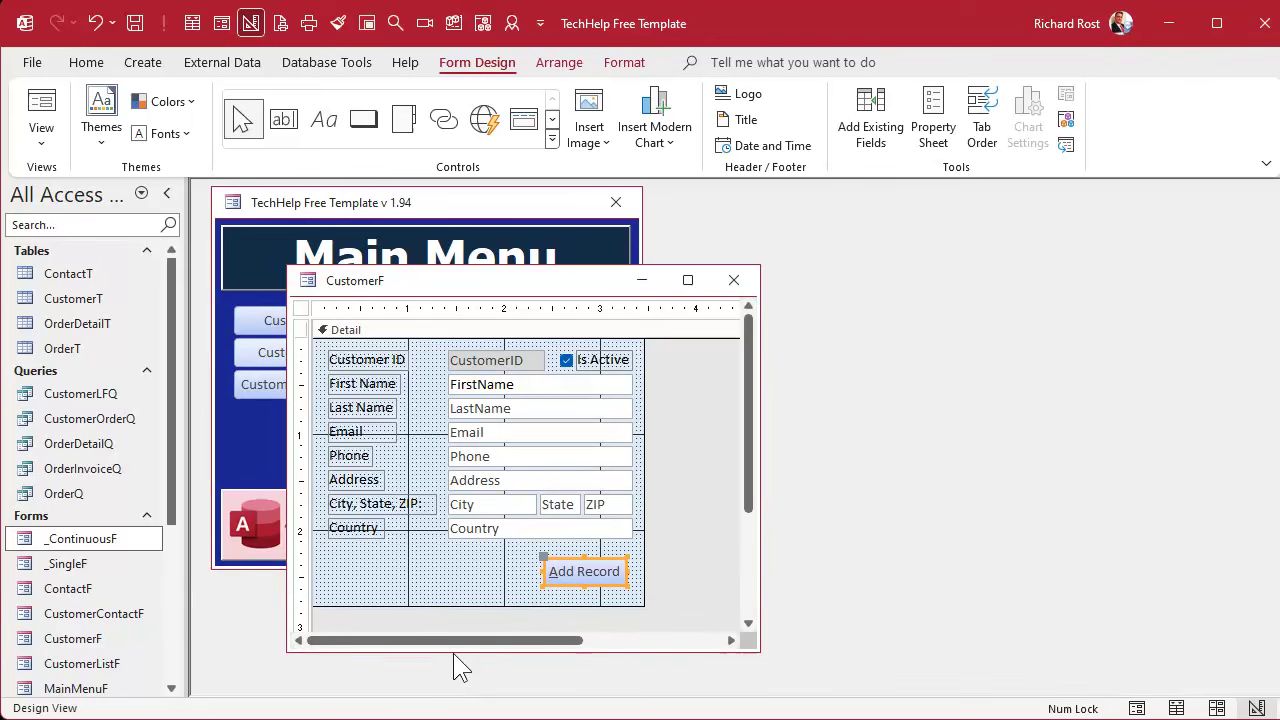
Step: Save and close the customer form and reopen it from the main menu
{"action": "left_click", "coordinate": [734, 280]}
{"action": "left_click", "coordinate": [324, 319]}
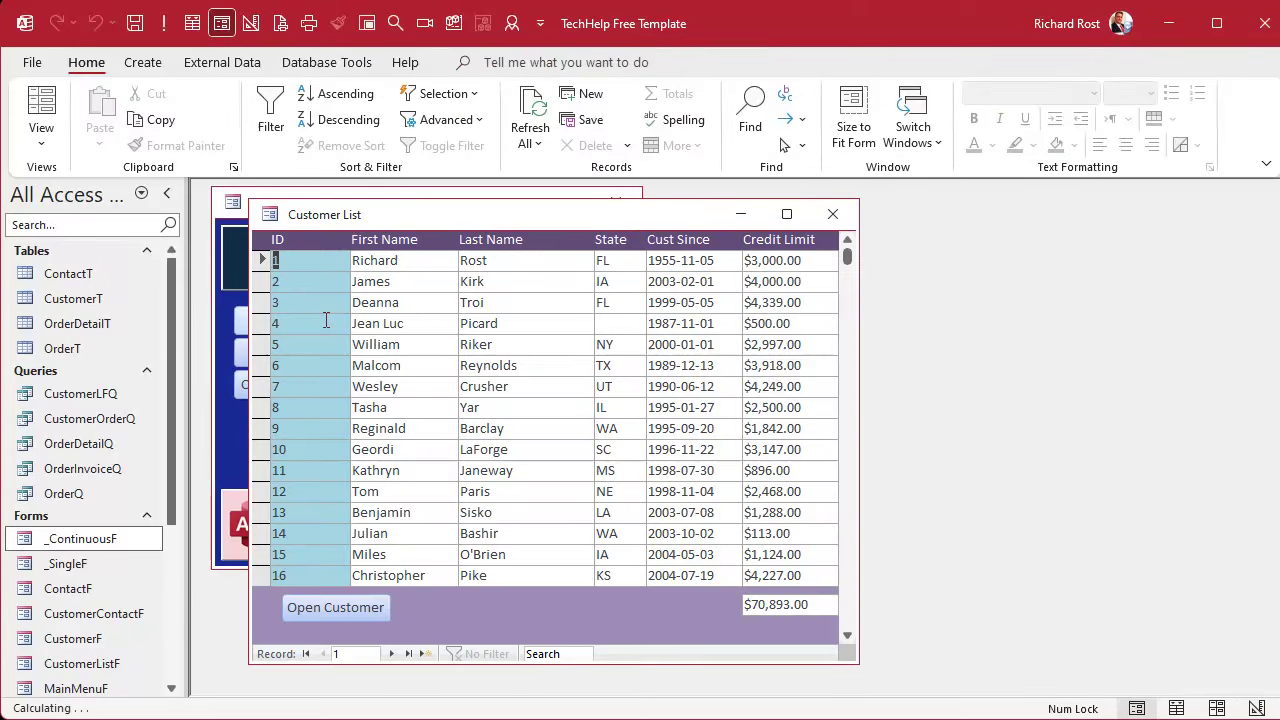
{"action": "left_click", "coordinate": [832, 214]}
{"action": "left_click", "coordinate": [325, 358]}
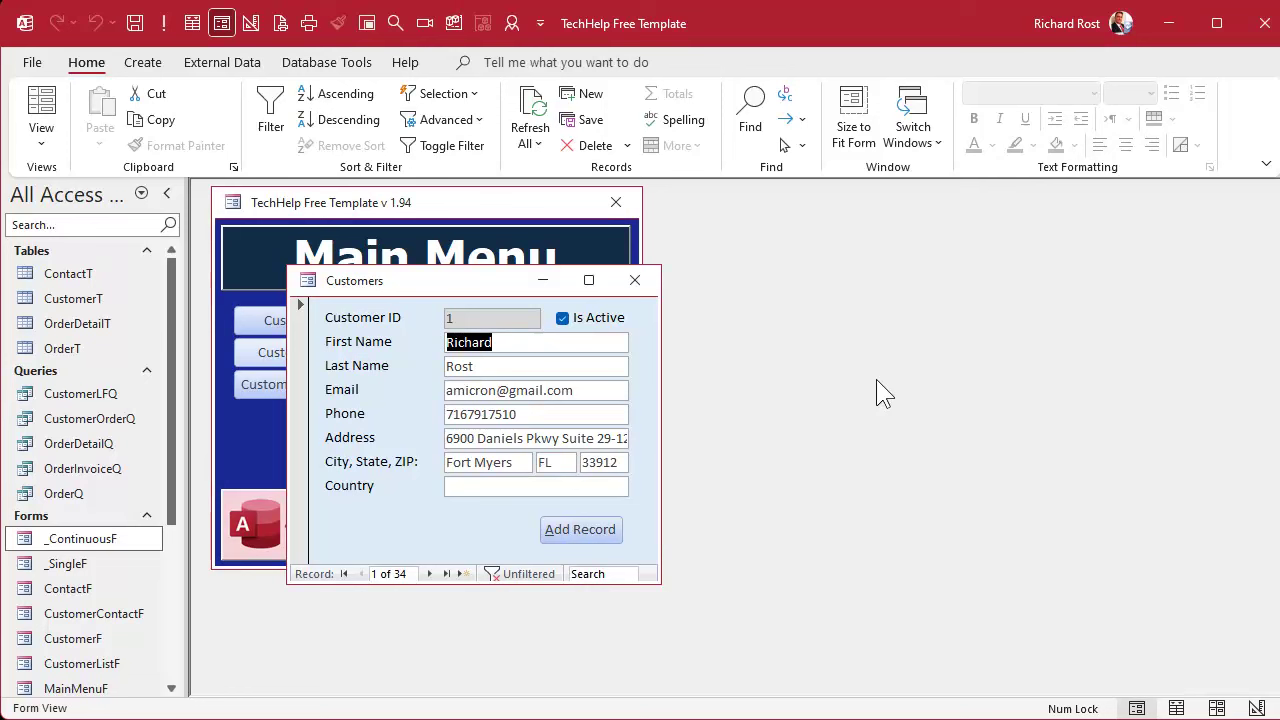
Step: Use the Add Record access key to start a record, enter First Name "qehfoquehfoeuh" and Last Name "qoeuhfqeouhfqeohfeu", and add another blank record
{"action": "key", "text": "alt+a"}
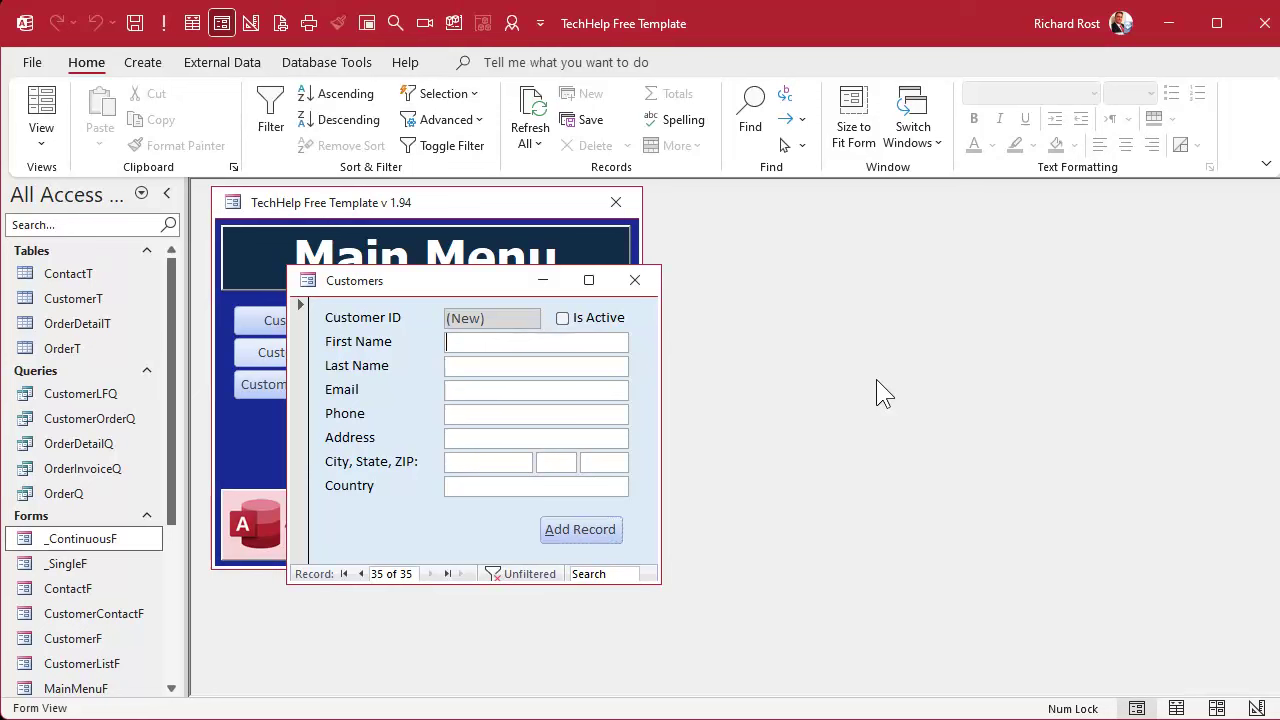
{"action": "type", "text": "qehfoquehfoeuh"}
{"action": "key", "text": "Tab"}
{"action": "type", "text": "qoeuhfqeouhfqeohfeu"}
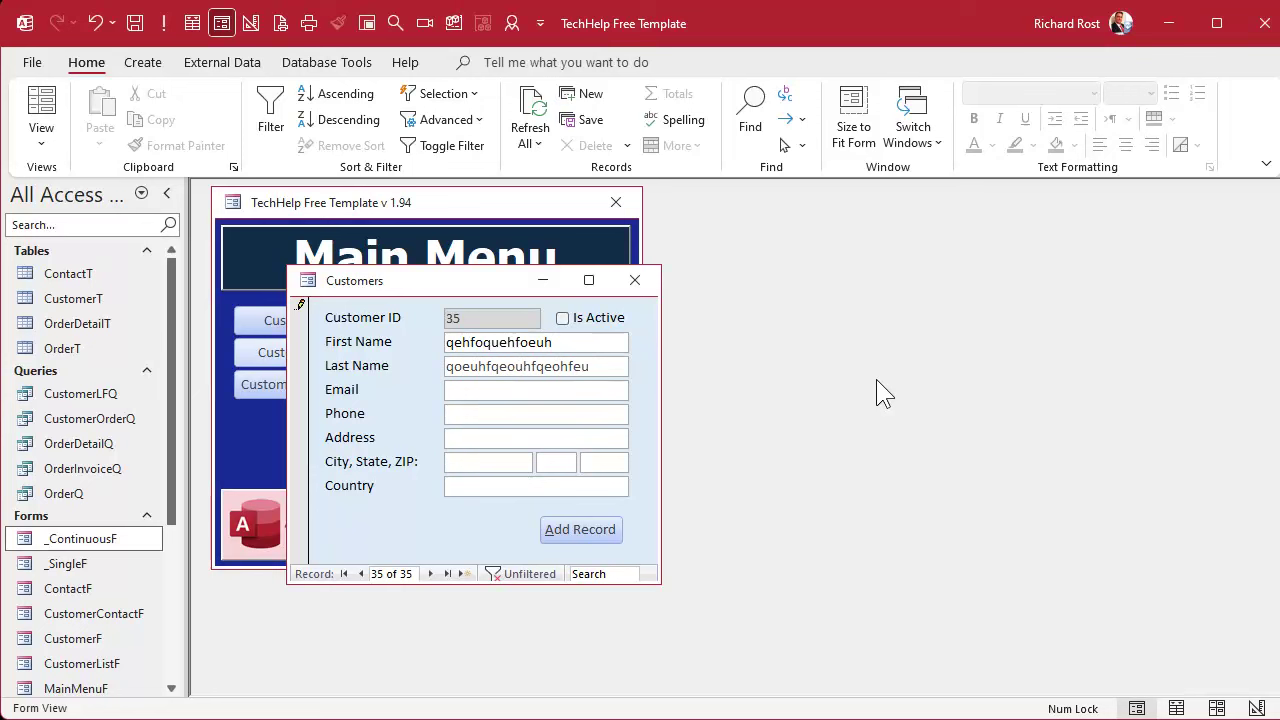
{"action": "key", "text": "Return"}
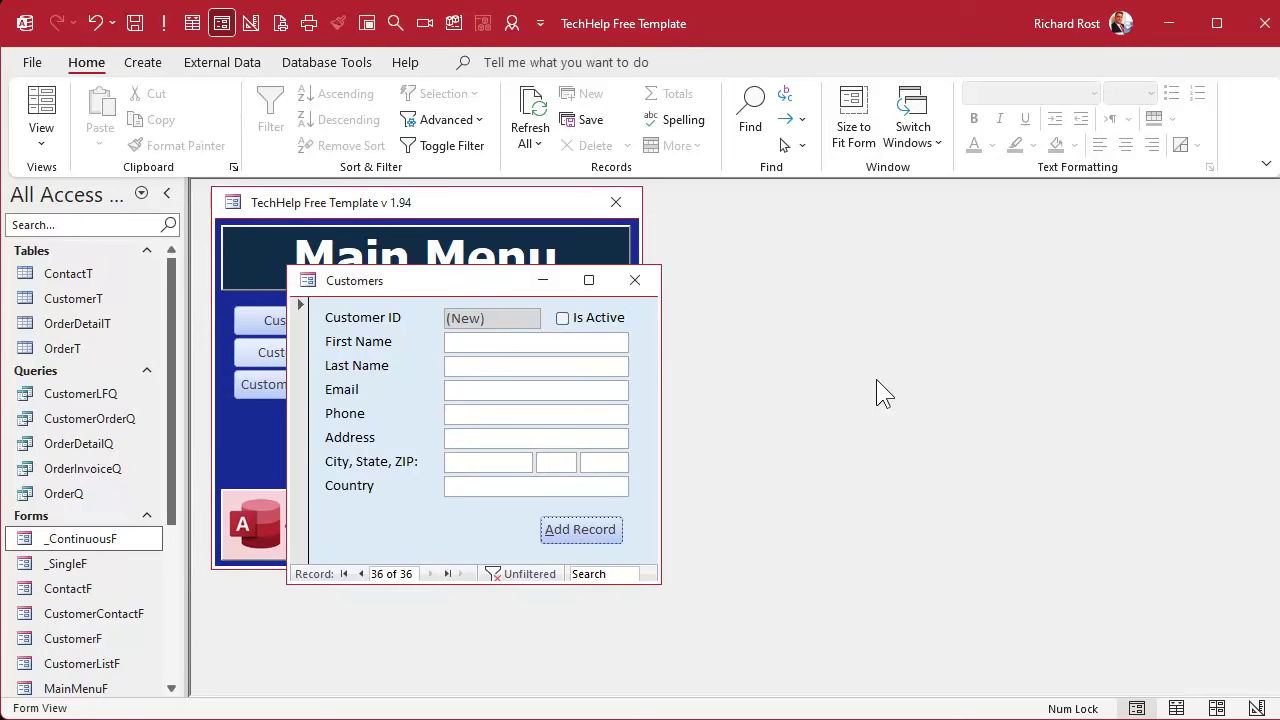
Step: Make Add Record the customer form's default button in Design View, save and close the form, and reopen it from the main menu
{"action": "right_click", "coordinate": [462, 286]}
{"action": "left_click", "coordinate": [541, 441]}
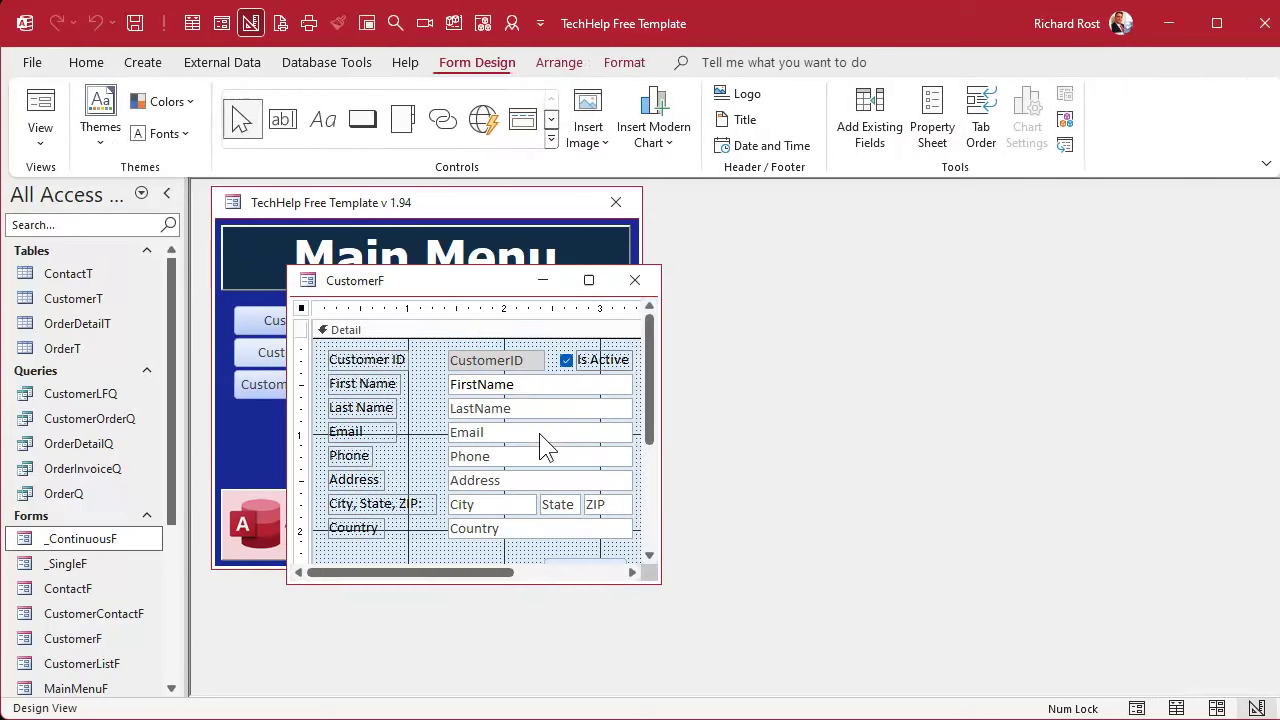
{"action": "left_click_drag", "start_coordinate": [658, 580], "coordinate": [710, 643]}
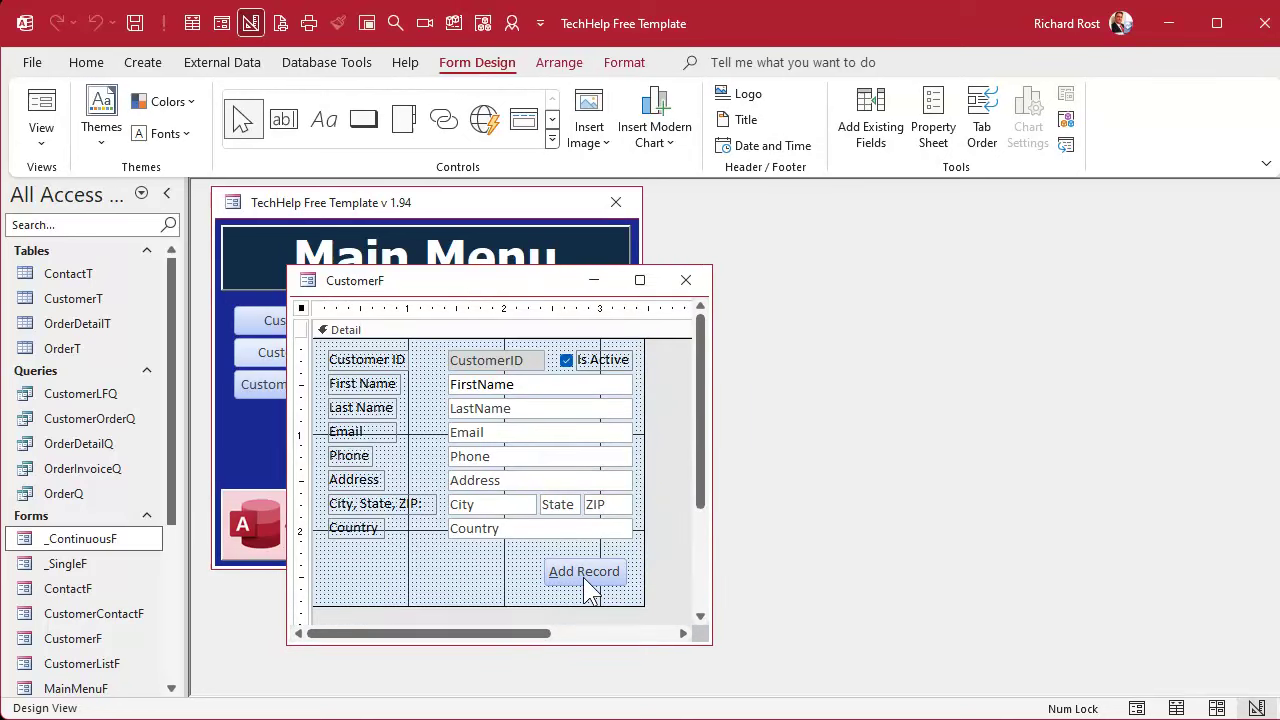
{"action": "double_click", "coordinate": [585, 578]}
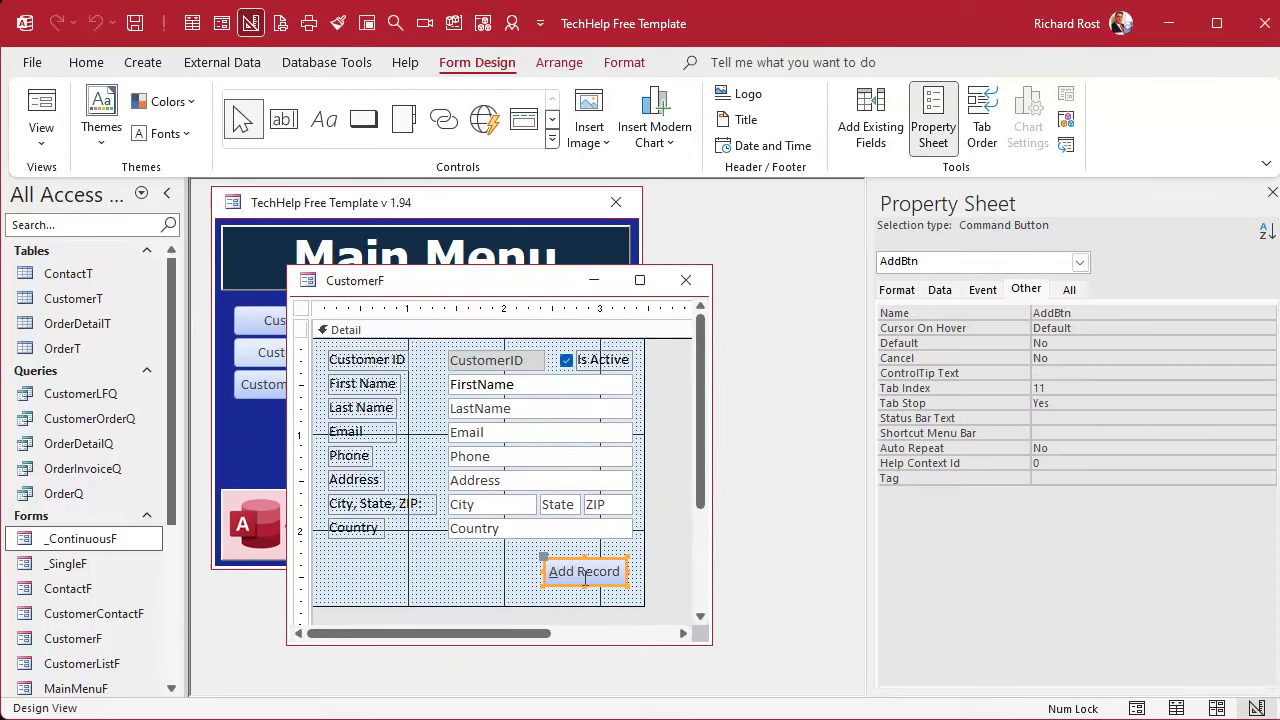
{"action": "left_click", "coordinate": [1026, 290]}
{"action": "left_click", "coordinate": [938, 341]}
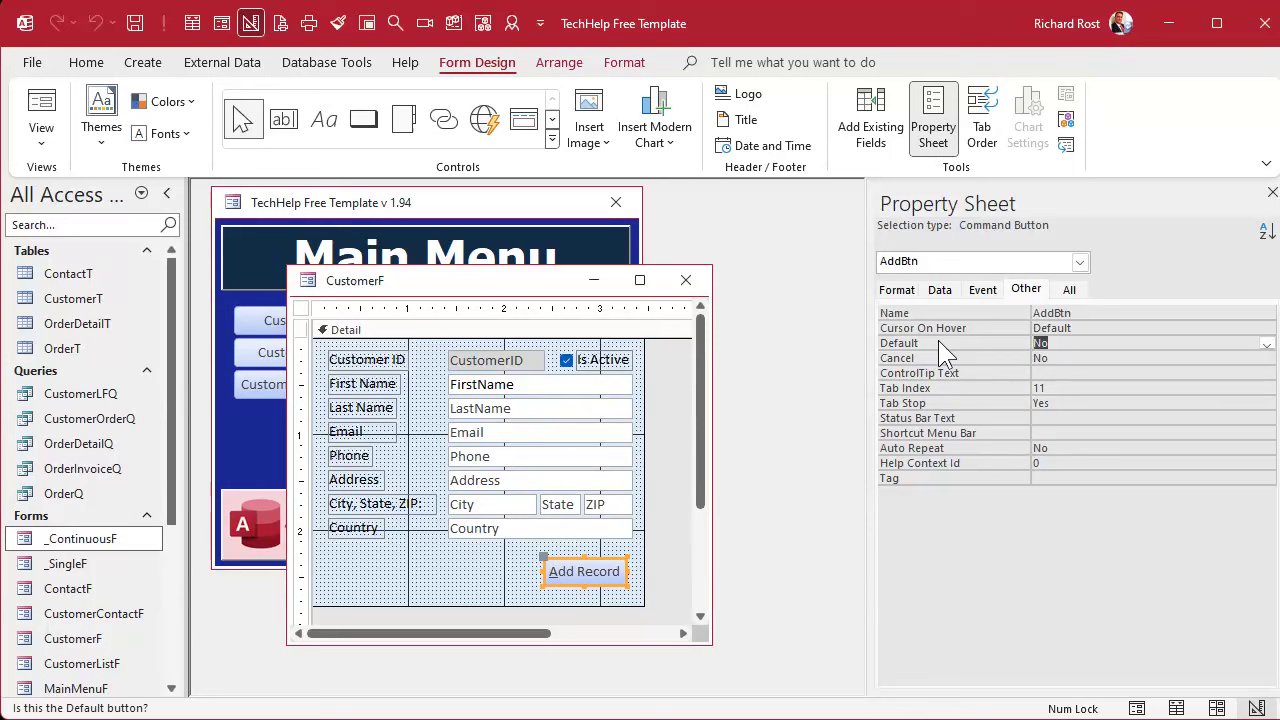
{"action": "double_click", "coordinate": [1084, 344]}
{"action": "left_click", "coordinate": [686, 280]}
{"action": "left_click", "coordinate": [357, 352]}
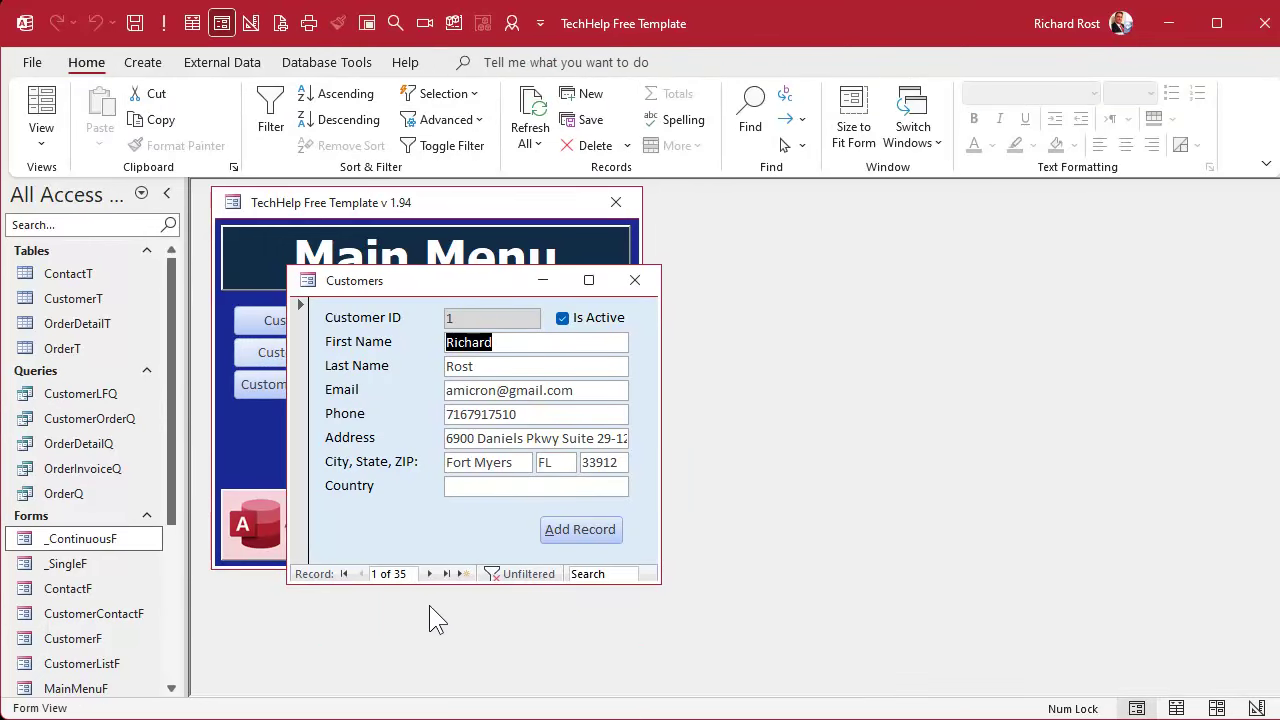
Step: Enter a new customer with First Name "pqoefqeihf", Last Name "qpeifjqipjfeipjf" and Email "pqiejfpqejfei", and run Add Record from the keyboard
{"action": "left_click", "coordinate": [464, 574]}
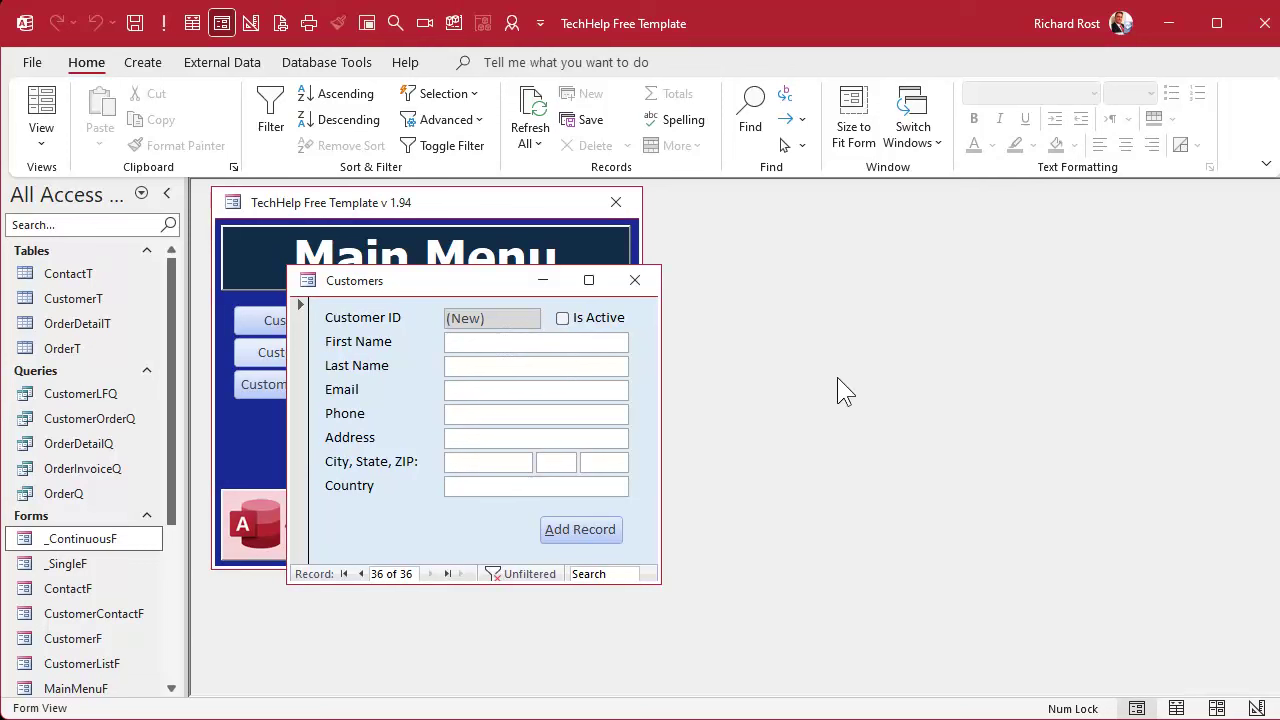
{"action": "type", "text": "pqoefqeihf"}
{"action": "key", "text": "Tab"}
{"action": "type", "text": "qpeifjqipjfeip"}
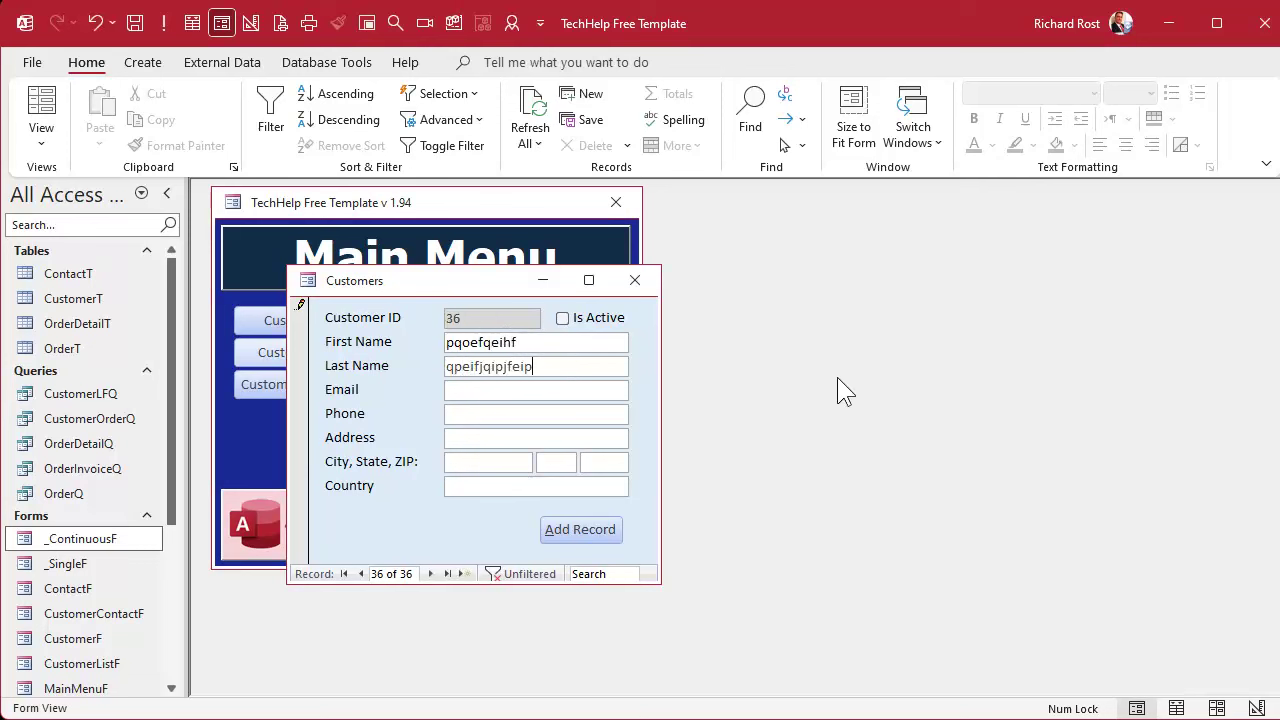
{"action": "type", "text": "jf"}
{"action": "key", "text": "Tab"}
{"action": "type", "text": "pqiejfpqejfei"}
{"action": "key", "text": "alt+a"}
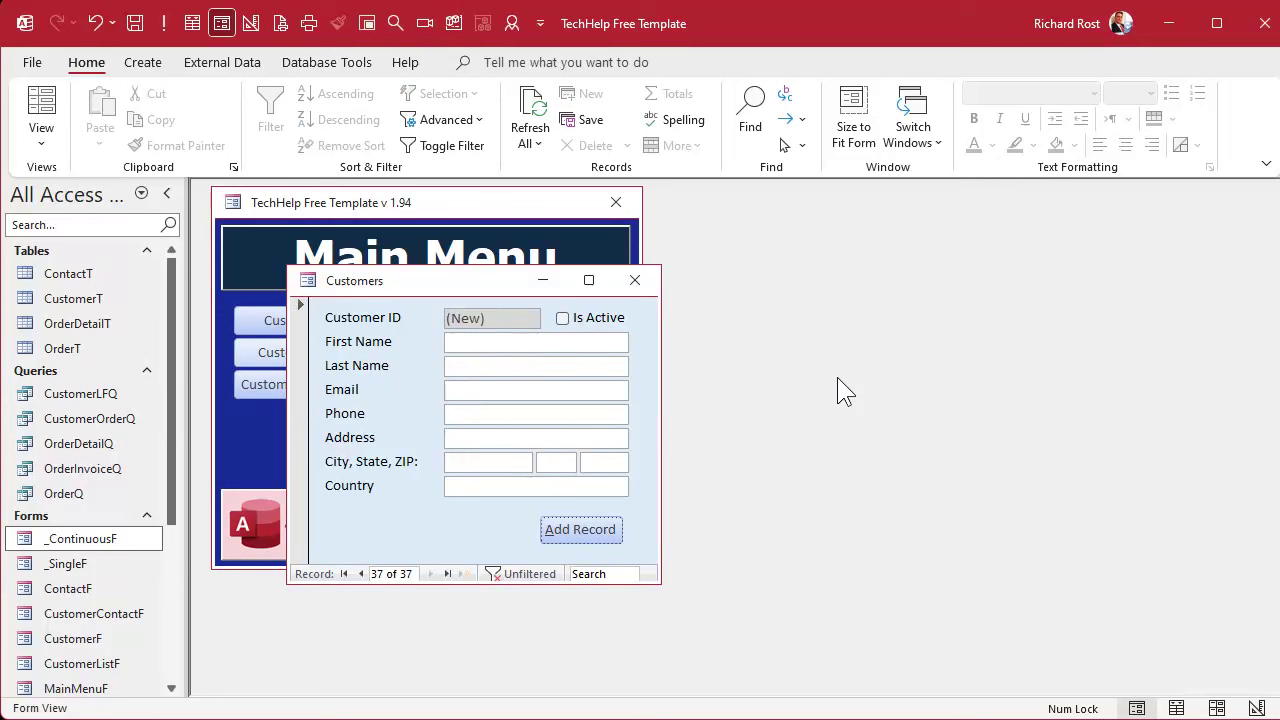
{"action": "key", "text": "Tab"}
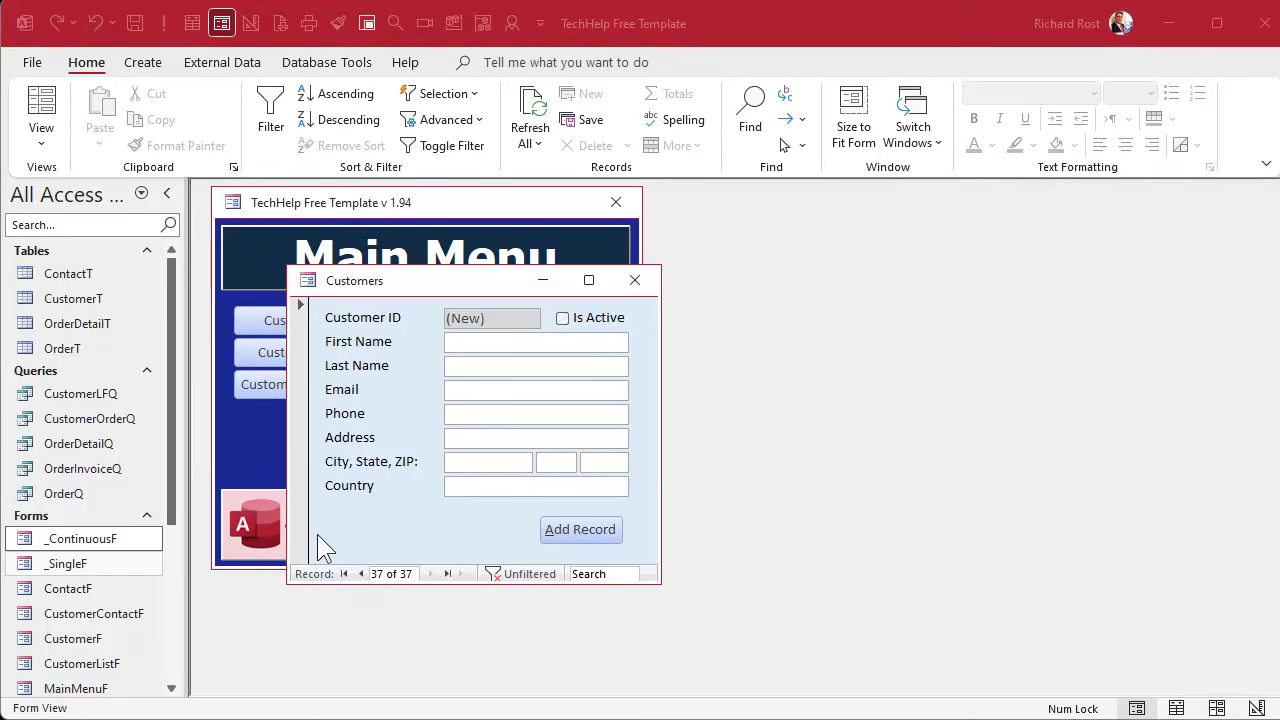
Step: In the customer form's Design View, enlarge the window and draw a command button below the Country label
{"action": "right_click", "coordinate": [476, 292]}
{"action": "left_click", "coordinate": [546, 444]}
{"action": "left_click_drag", "start_coordinate": [660, 582], "coordinate": [756, 664]}
{"action": "left_click", "coordinate": [388, 577]}
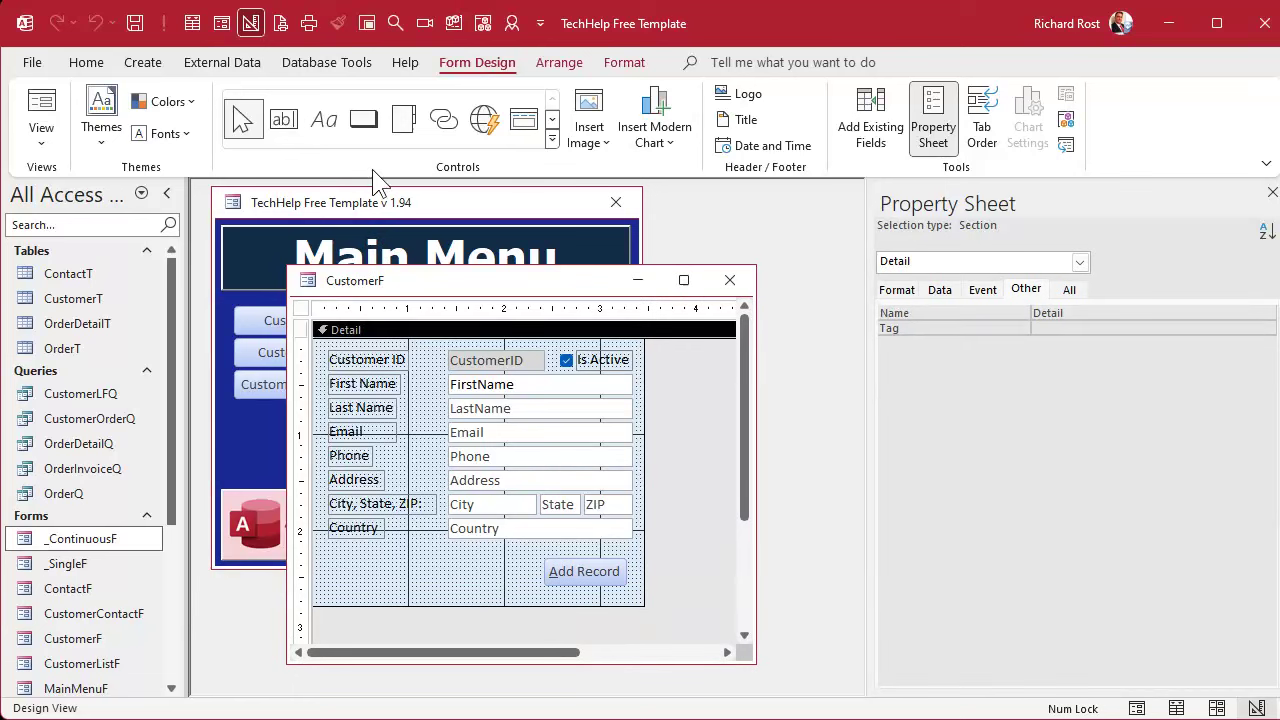
{"action": "left_click", "coordinate": [363, 119]}
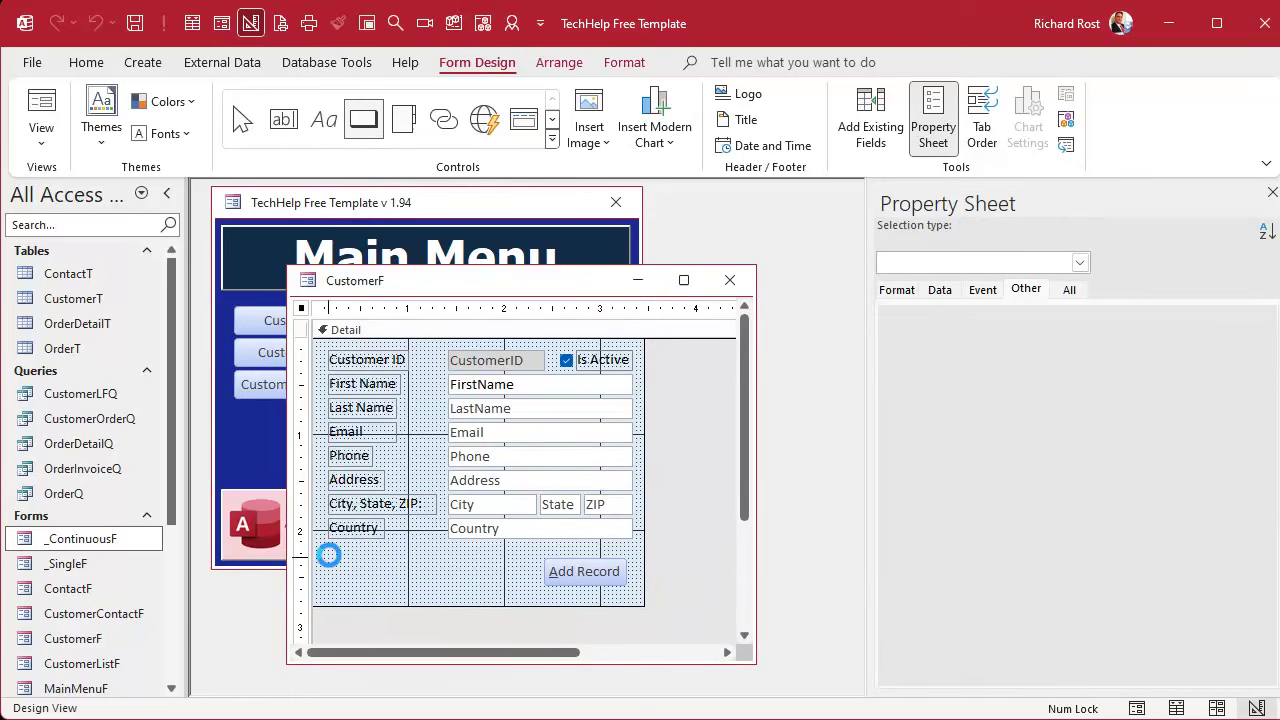
{"action": "left_click_drag", "start_coordinate": [328, 557], "coordinate": [422, 583]}
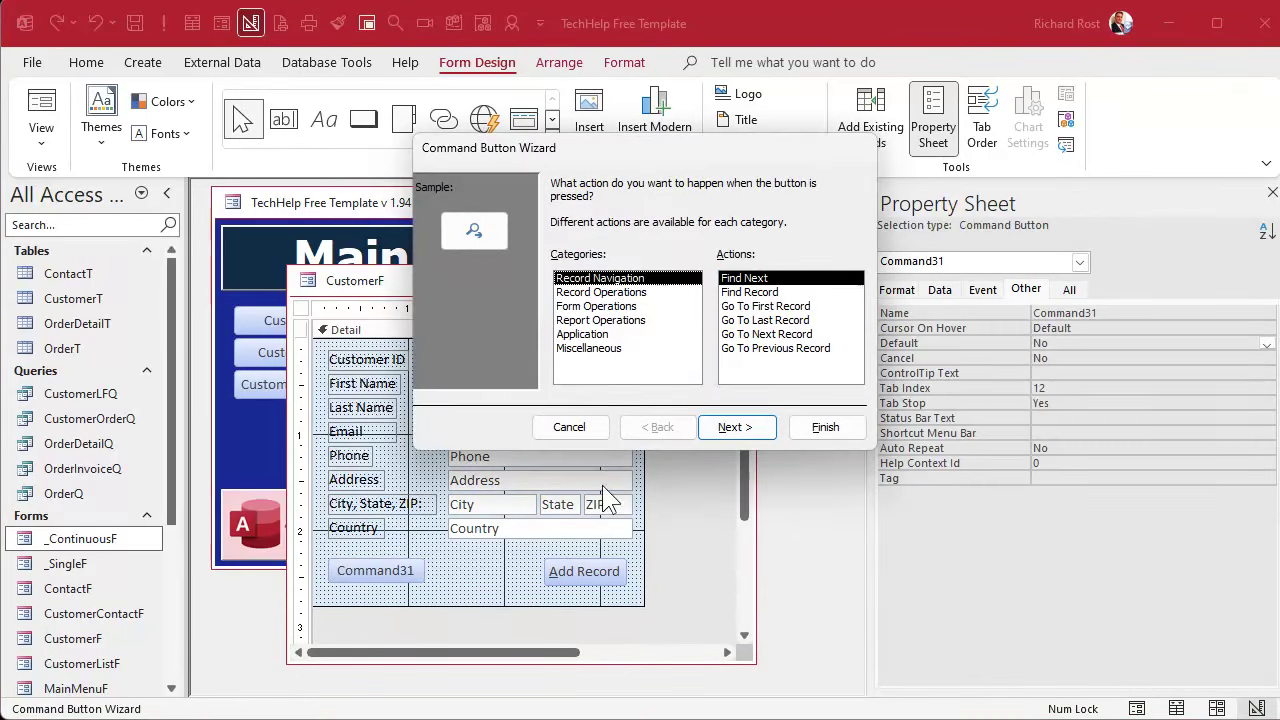
Step: Set up the button with the Form Operations action Close Form, the text "Close Form" and the name CloseBtn
{"action": "left_click", "coordinate": [611, 307]}
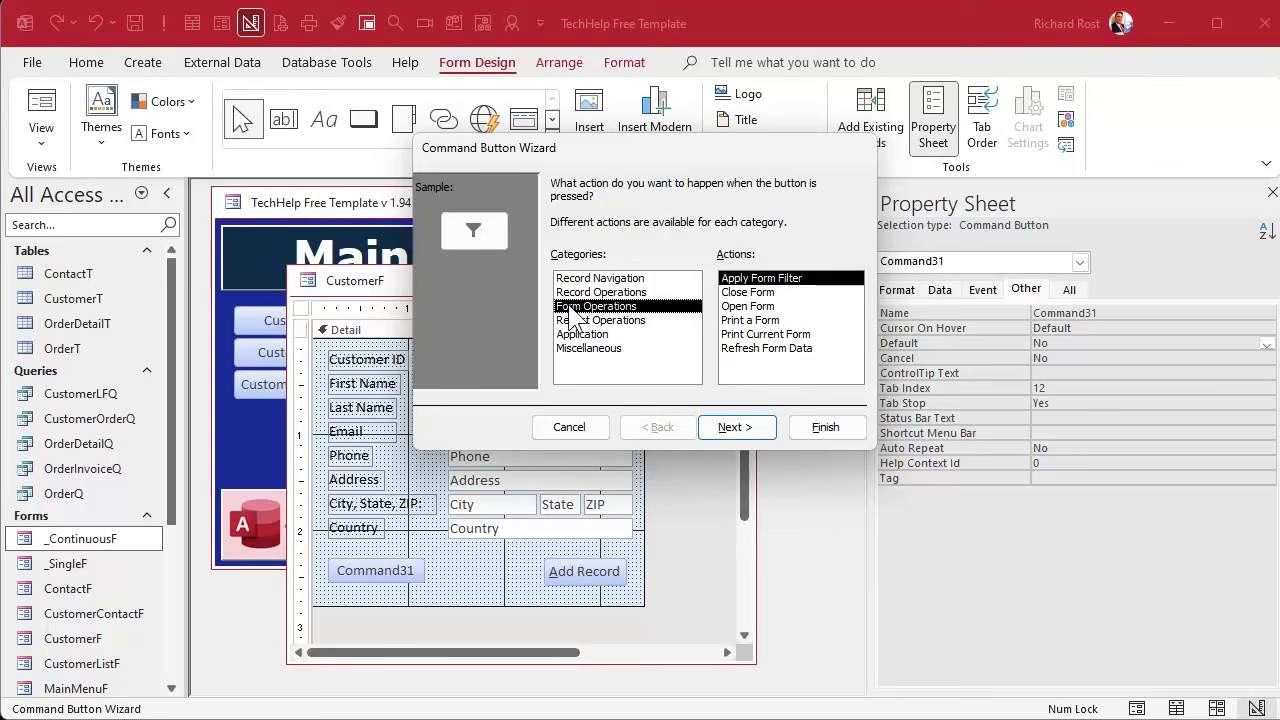
{"action": "left_click", "coordinate": [742, 292]}
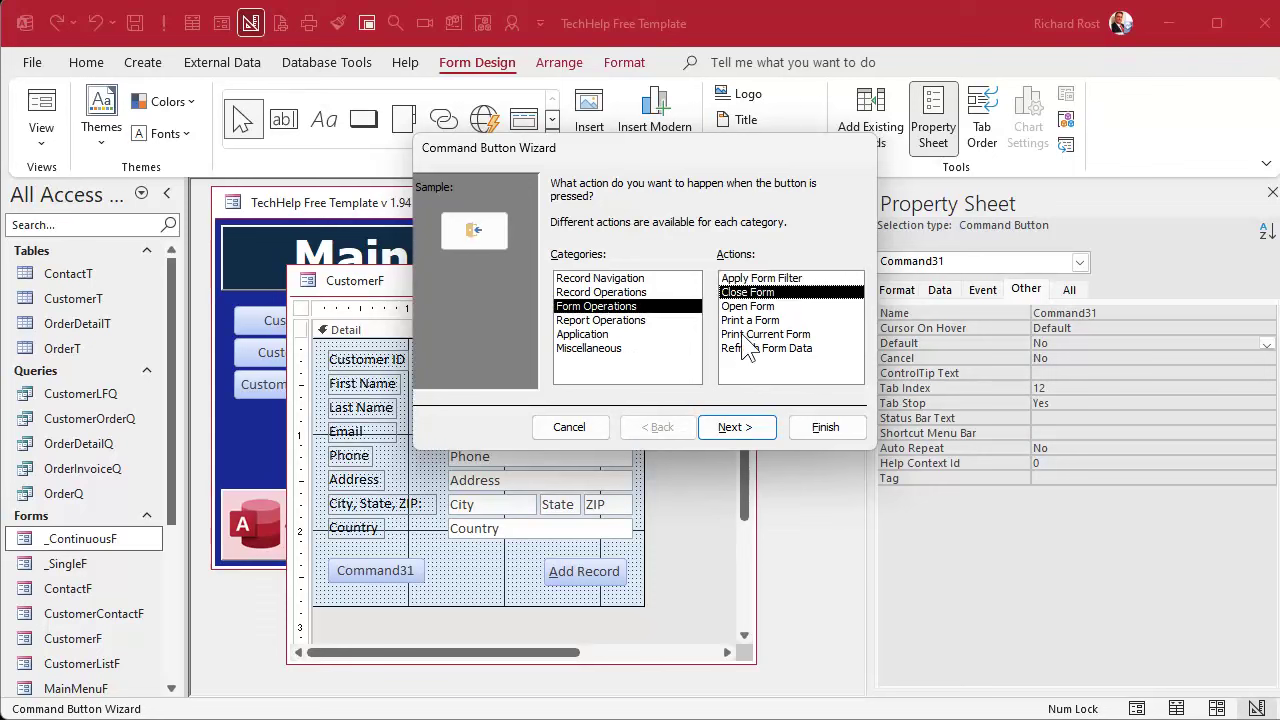
{"action": "left_click", "coordinate": [735, 427]}
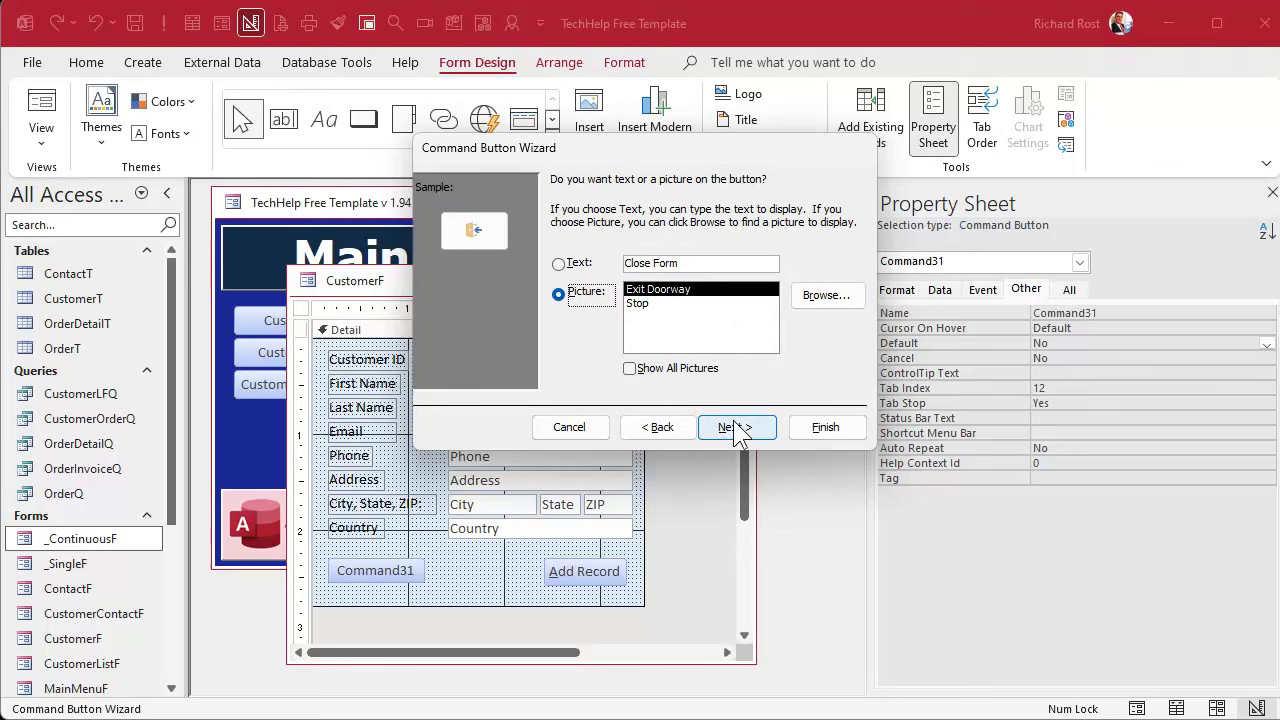
{"action": "left_click", "coordinate": [557, 264]}
{"action": "left_click", "coordinate": [645, 304]}
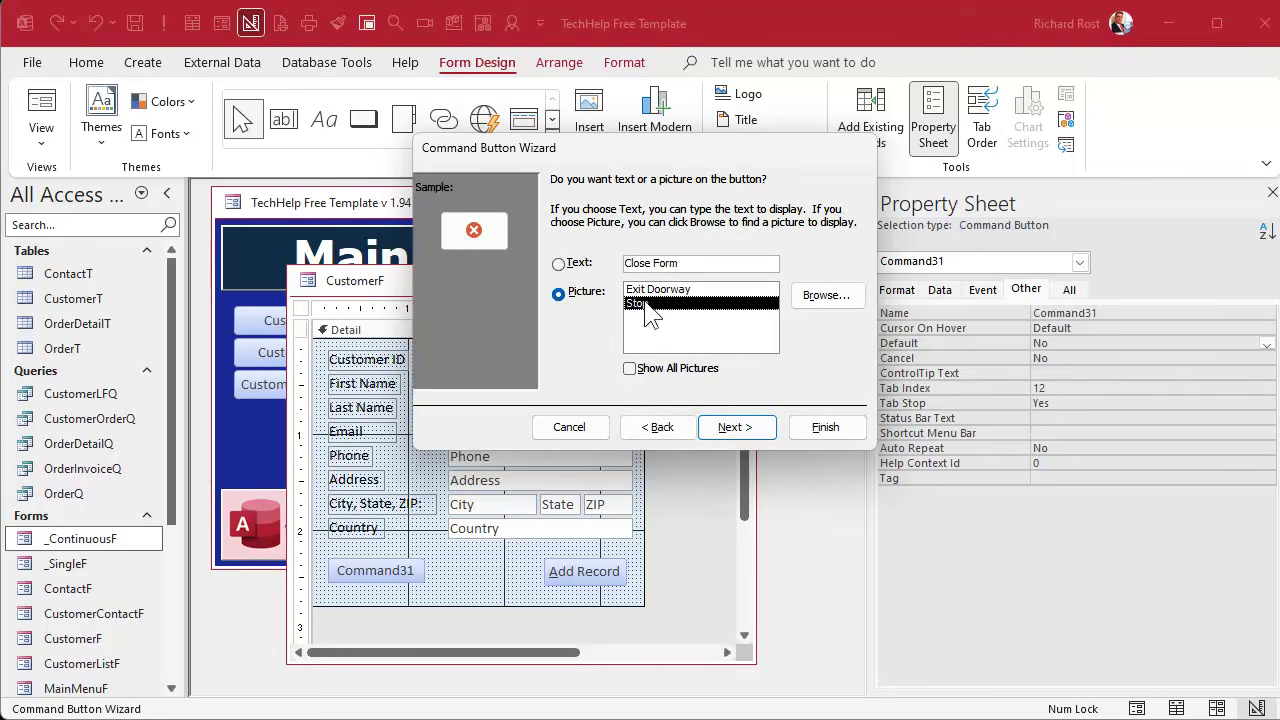
{"action": "left_click", "coordinate": [585, 264]}
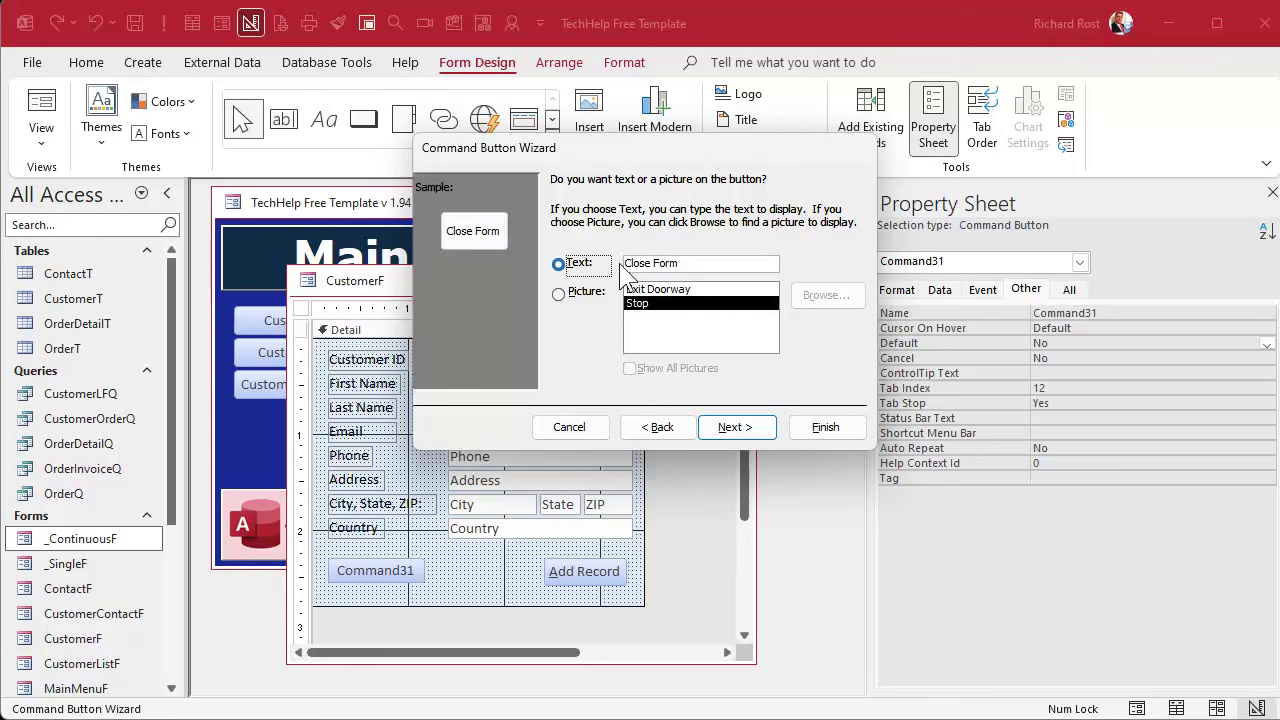
{"action": "left_click", "coordinate": [733, 428]}
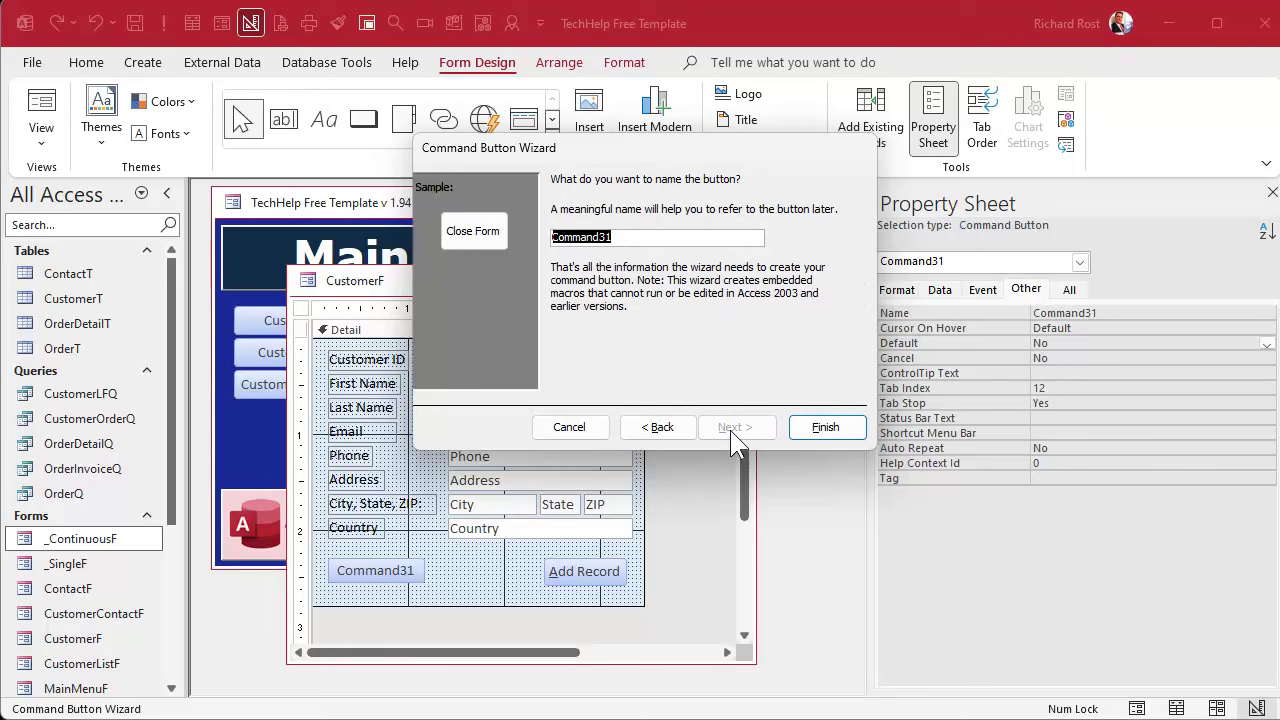
{"action": "type", "text": "CloseBtn"}
{"action": "key", "text": "Return"}
{"action": "left_click", "coordinate": [416, 568]}
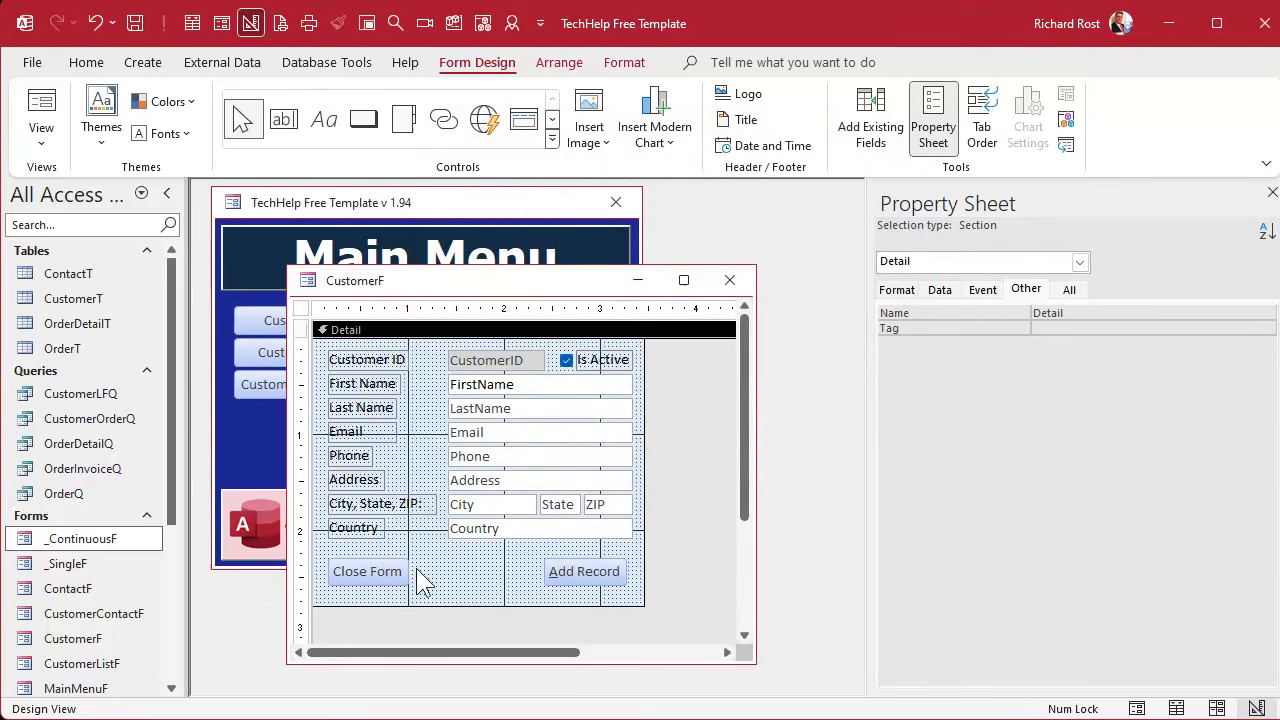
Step: Change the Close Form button's caption to "Close &Form" so that F is its access key
{"action": "left_click", "coordinate": [376, 574]}
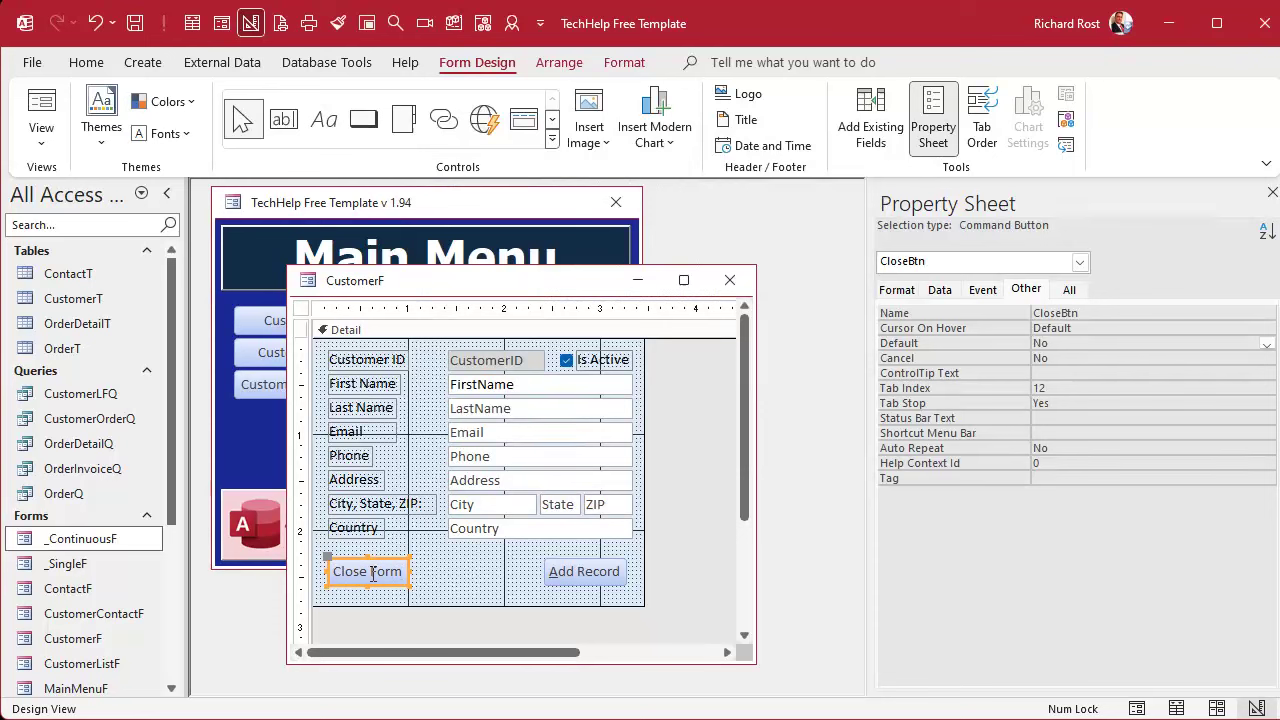
{"action": "left_click", "coordinate": [373, 574]}
{"action": "type", "text": "&"}
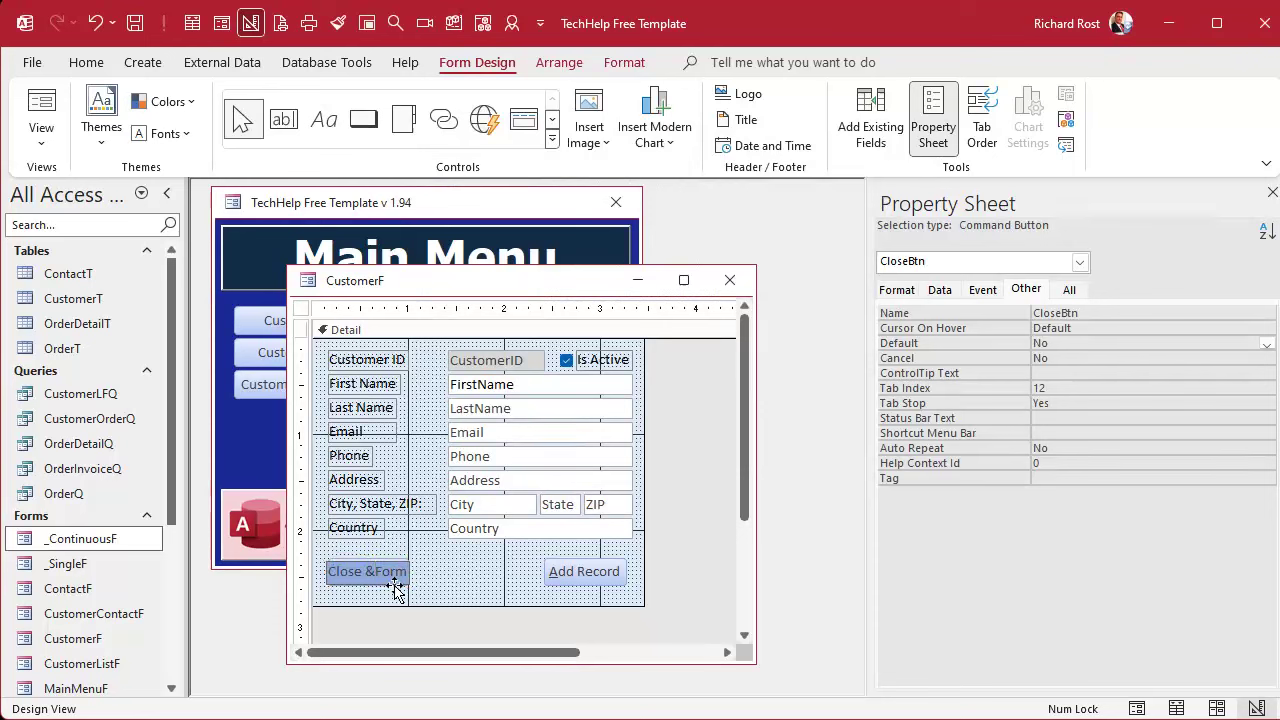
{"action": "key", "text": "Return"}
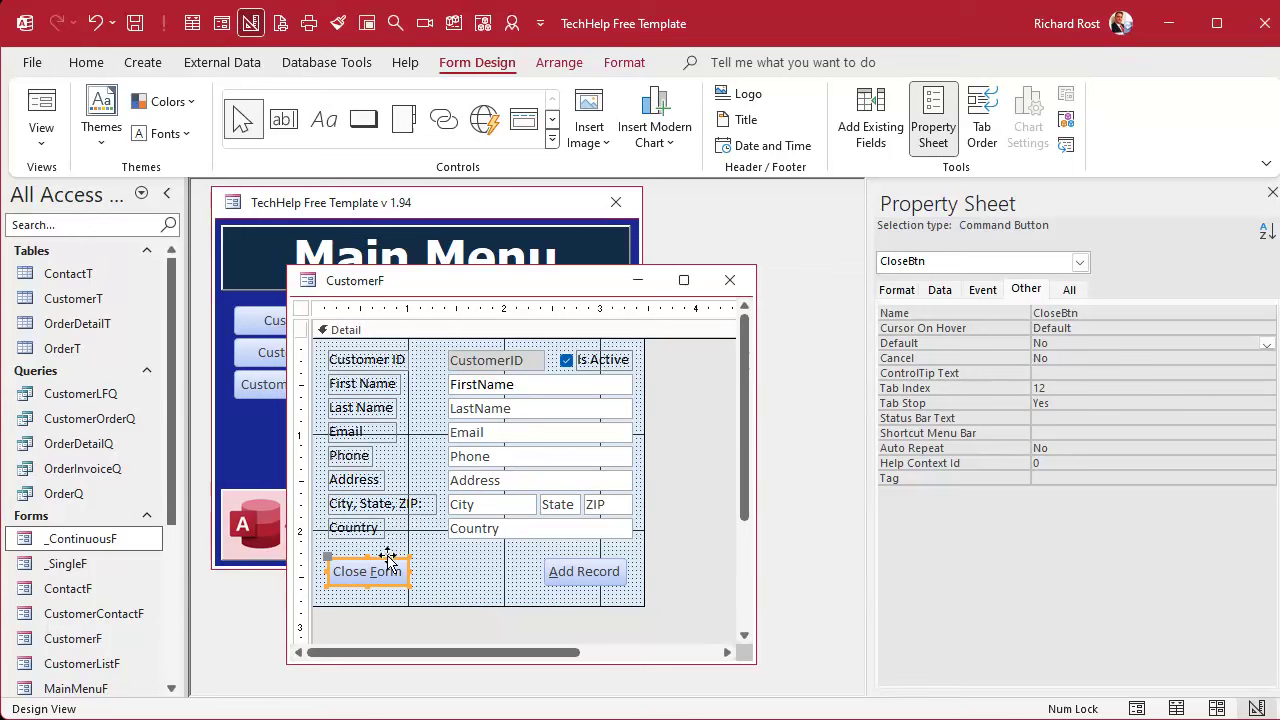
Step: Set the Close Form button's Cancel property to Yes, save and close the form, and reopen it from the main menu
{"action": "double_click", "coordinate": [1080, 357]}
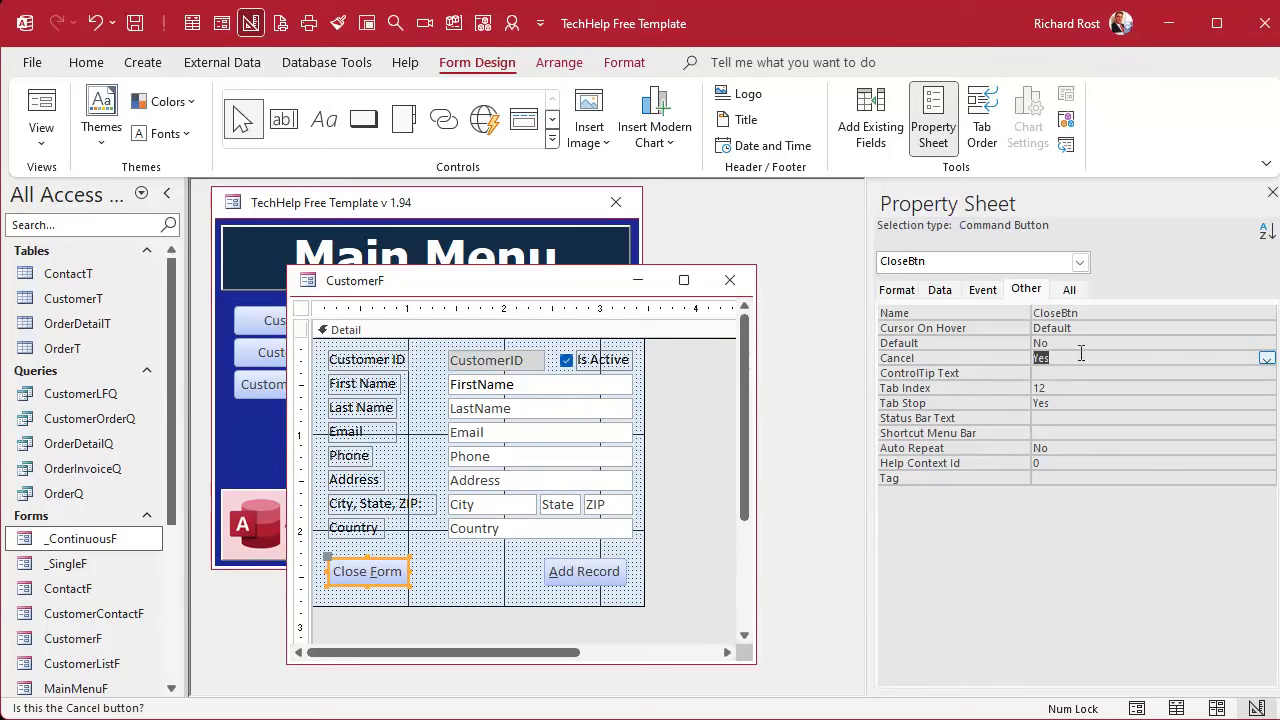
{"action": "left_click", "coordinate": [730, 280]}
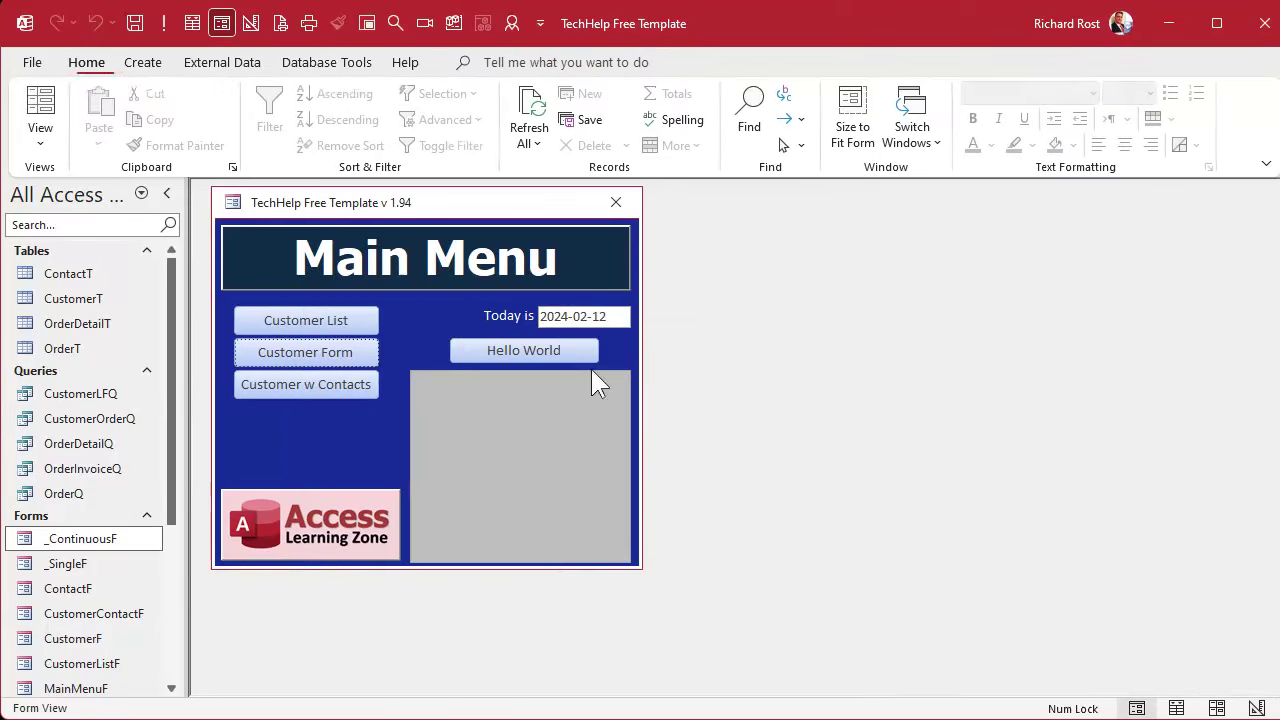
{"action": "left_click", "coordinate": [346, 353]}
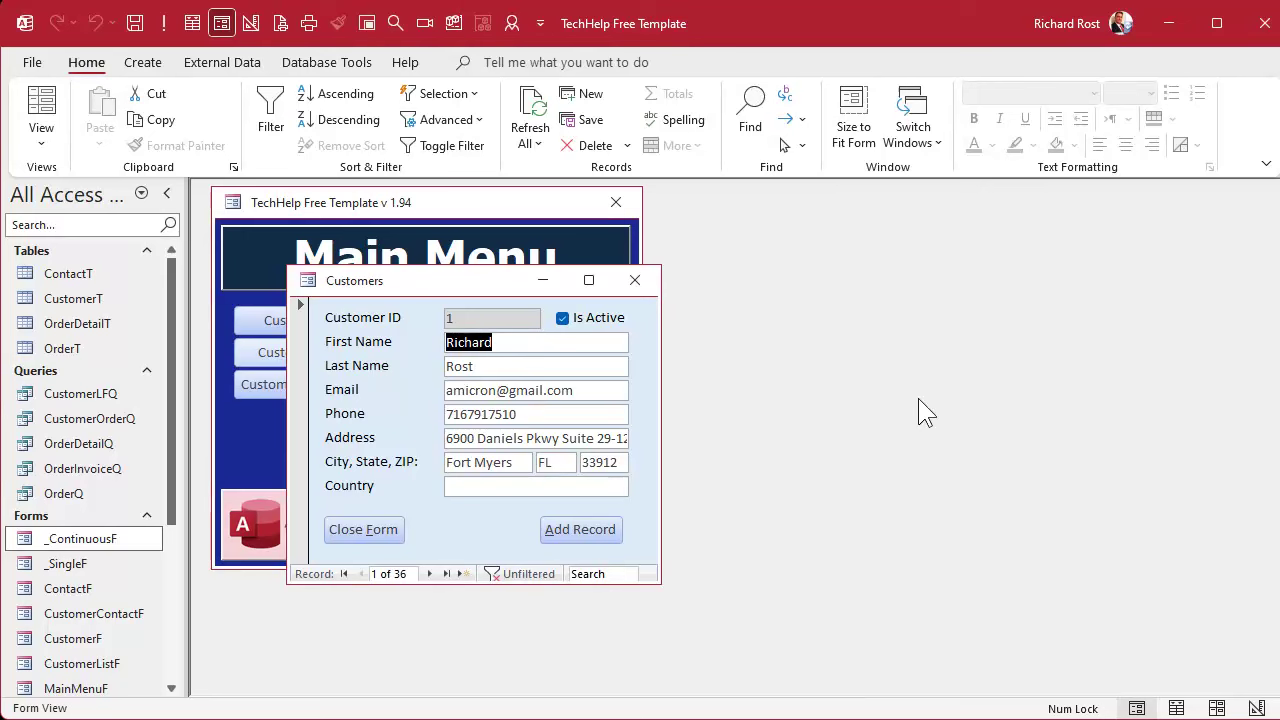
Step: Test closing the customer form through its Cancel property and its access key, reopening it each time from the main menu
{"action": "key", "text": "Escape"}
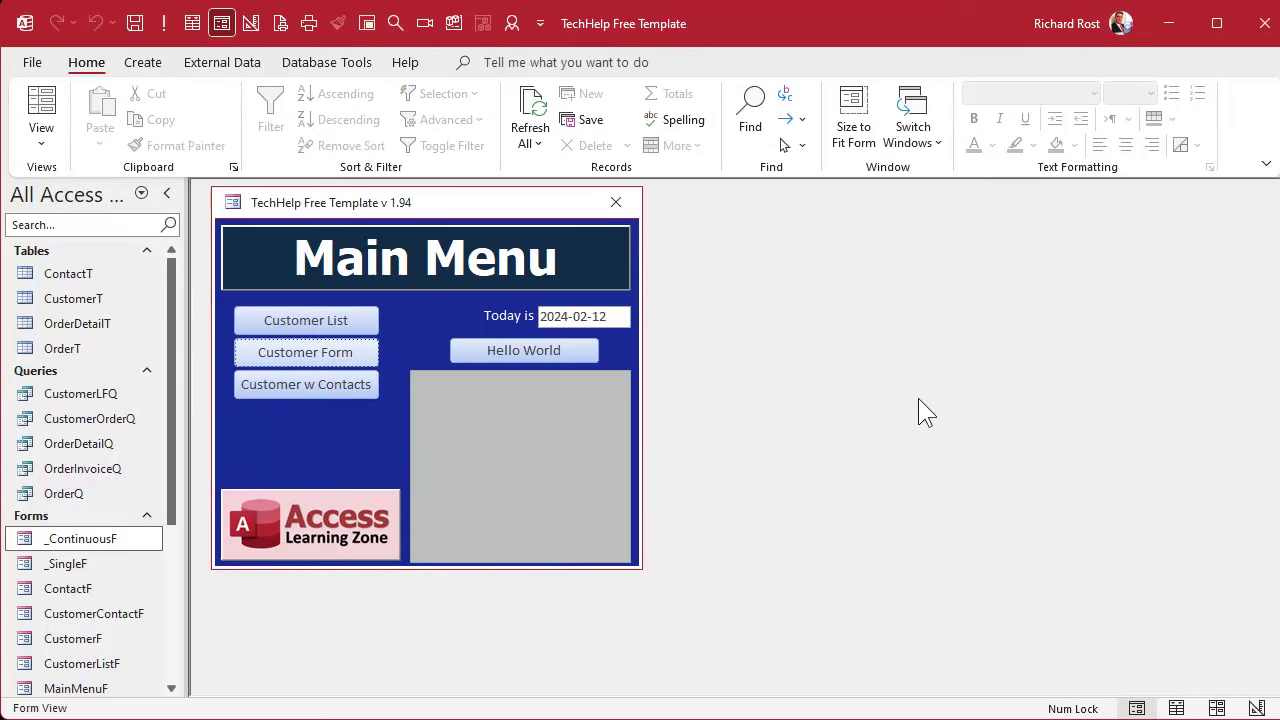
{"action": "left_click", "coordinate": [346, 356]}
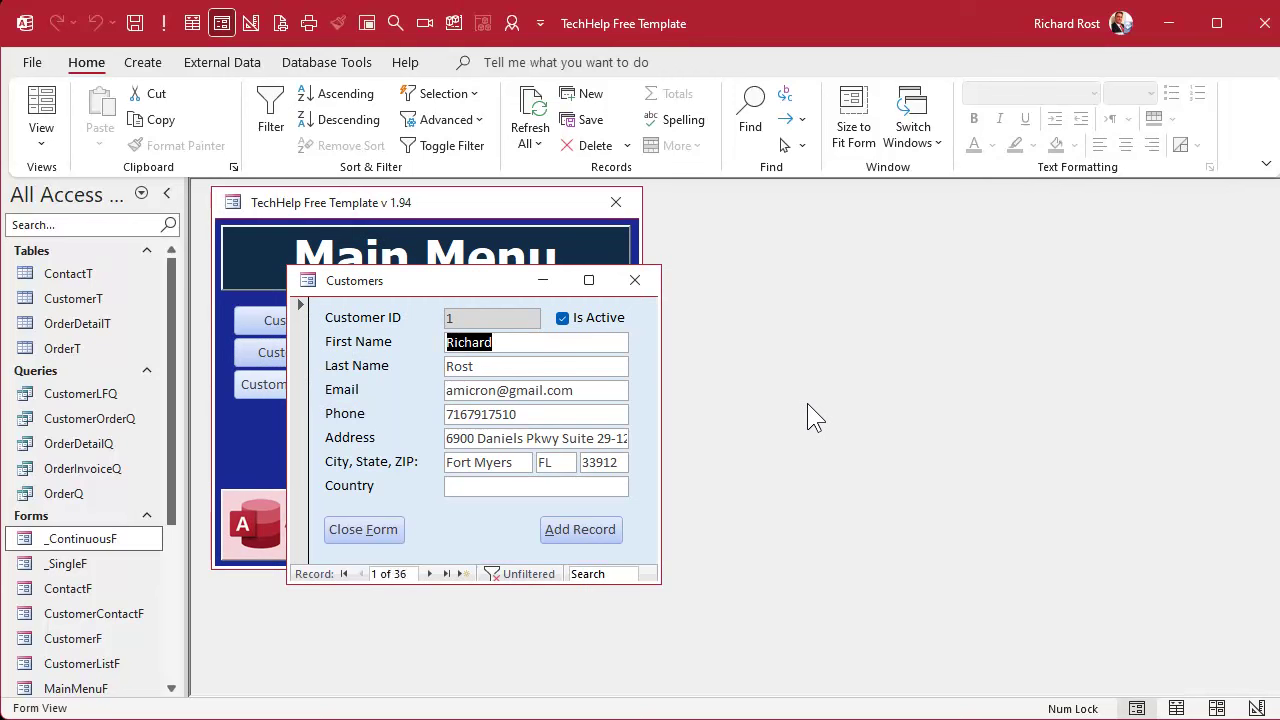
{"action": "key", "text": "alt+f"}
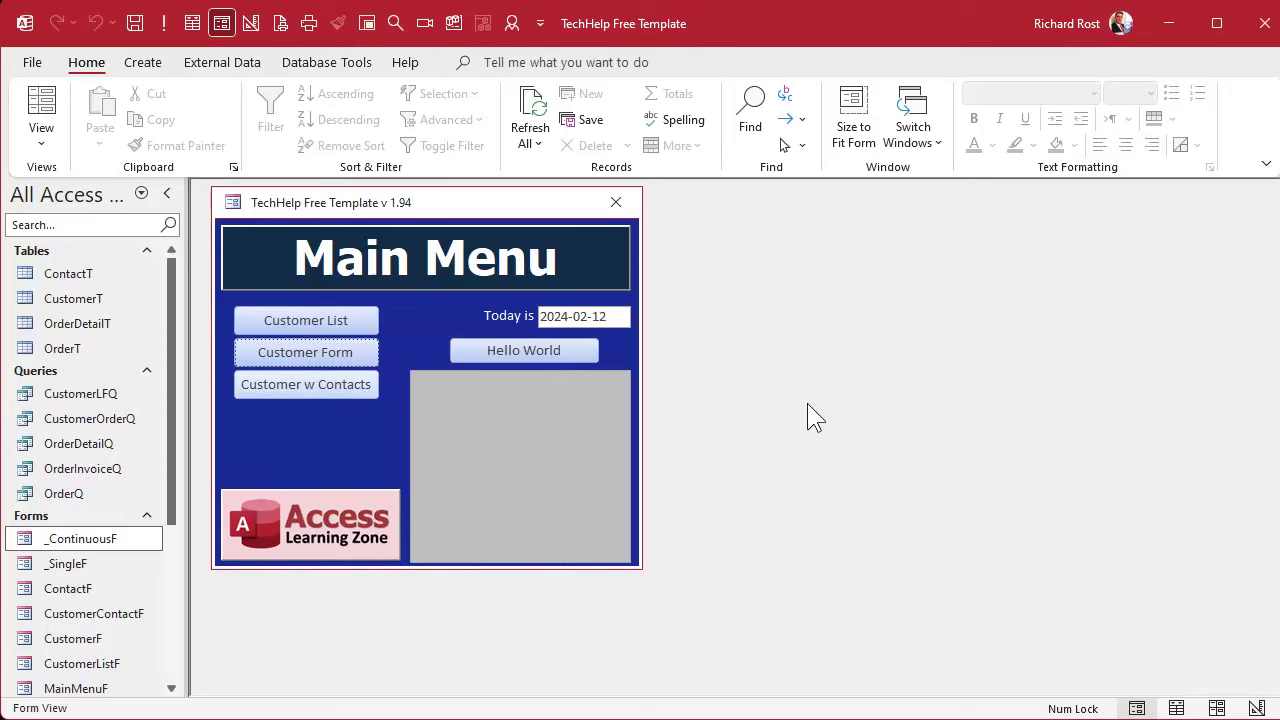
{"action": "left_click", "coordinate": [335, 352]}
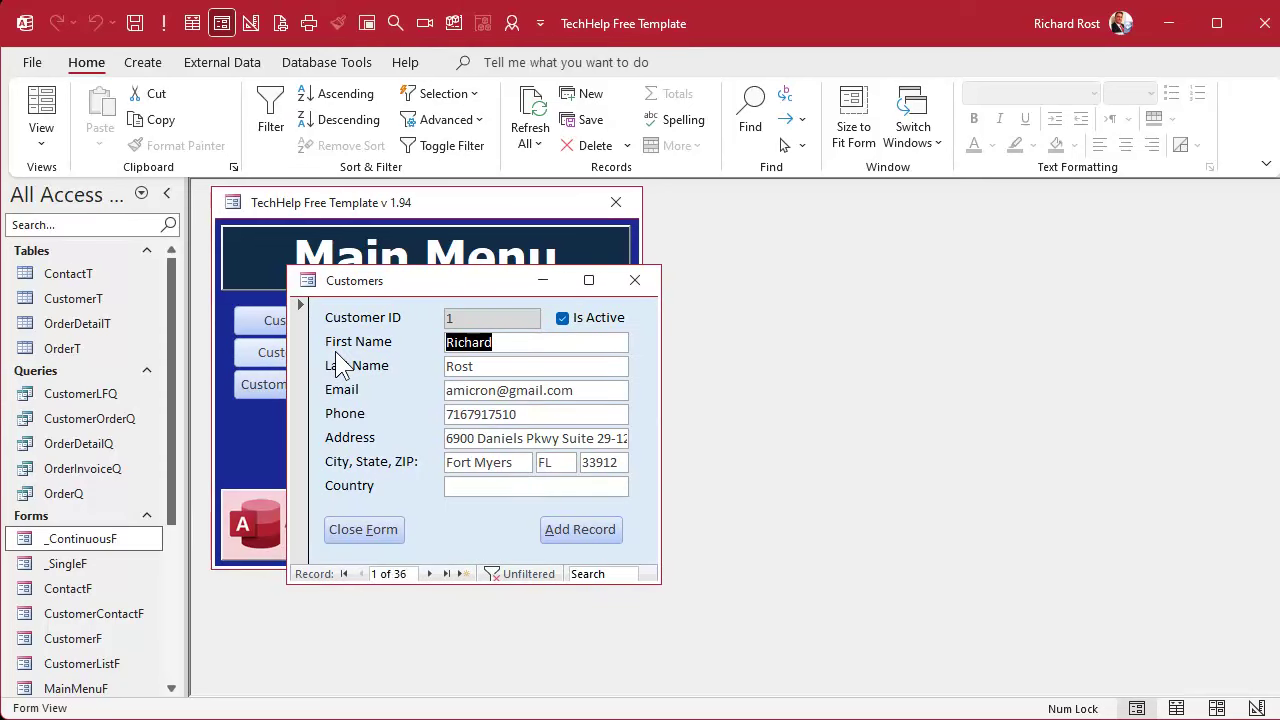
Step: Test the Add Record access key and the tab order of the two buttons, and return to First Name
{"action": "key", "text": "alt+a"}
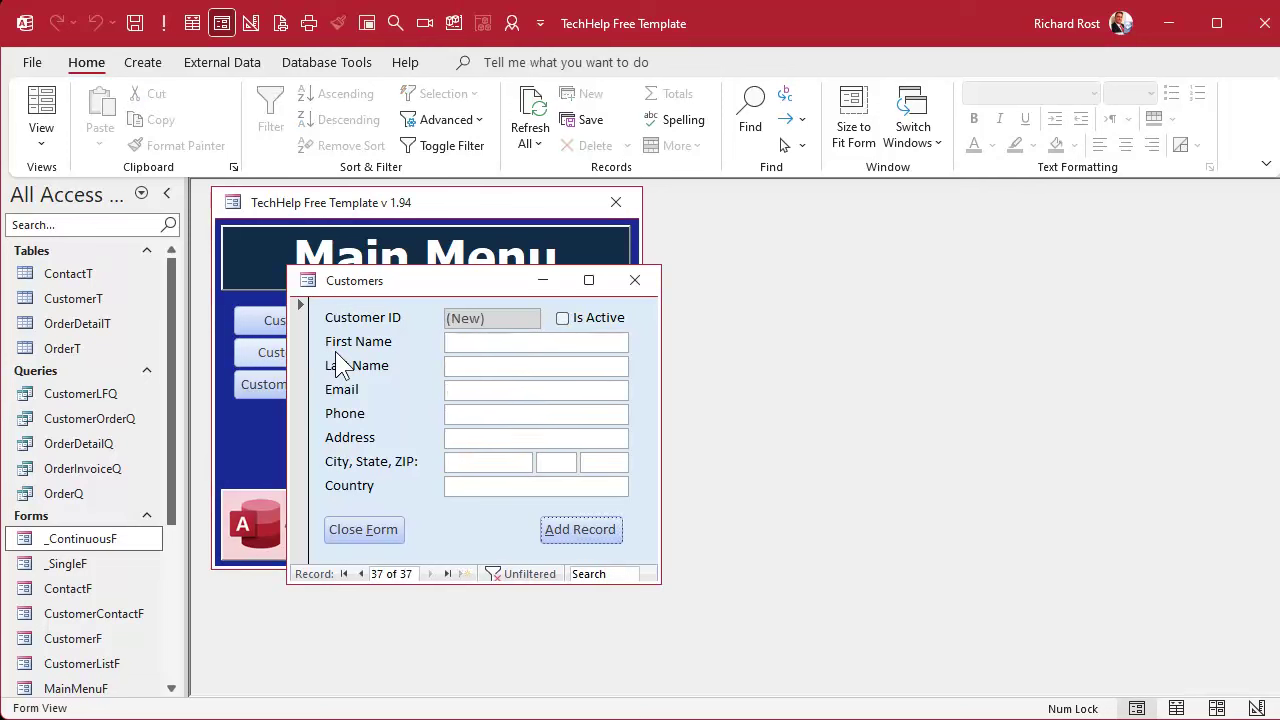
{"action": "key", "text": "Tab"}
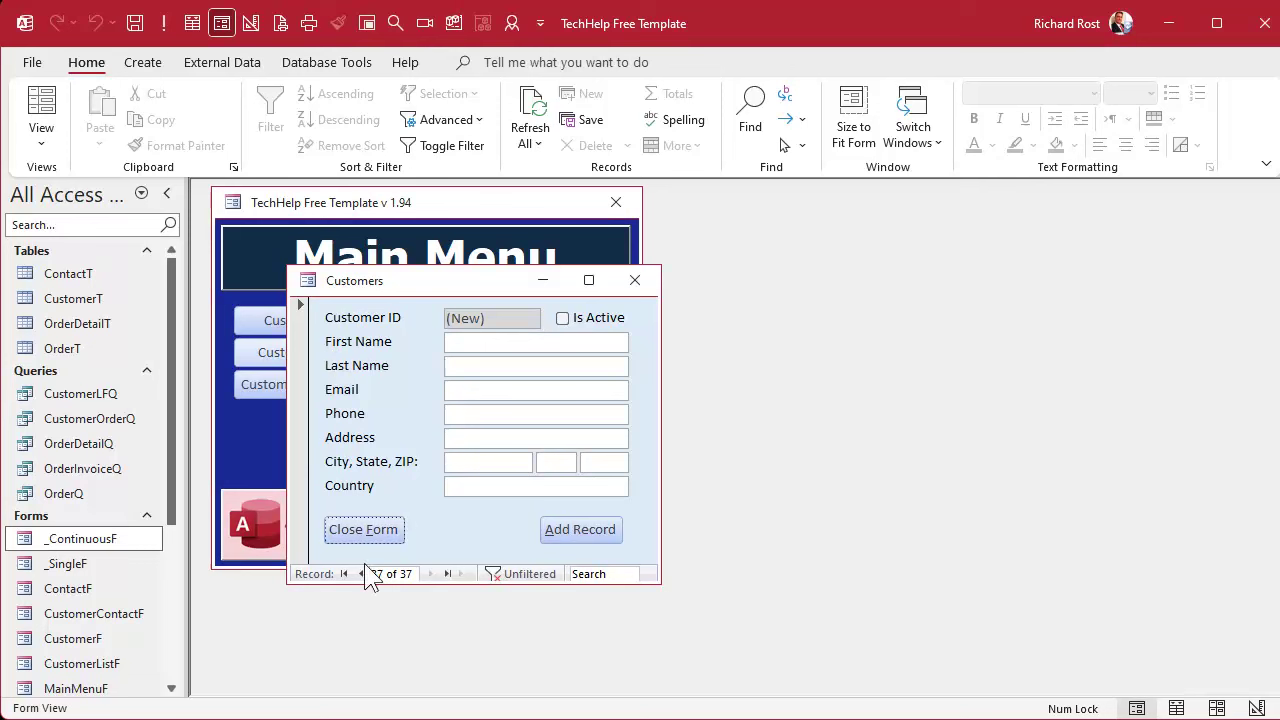
{"action": "left_click", "coordinate": [588, 532]}
{"action": "left_click", "coordinate": [366, 540]}
{"action": "left_click", "coordinate": [508, 345]}
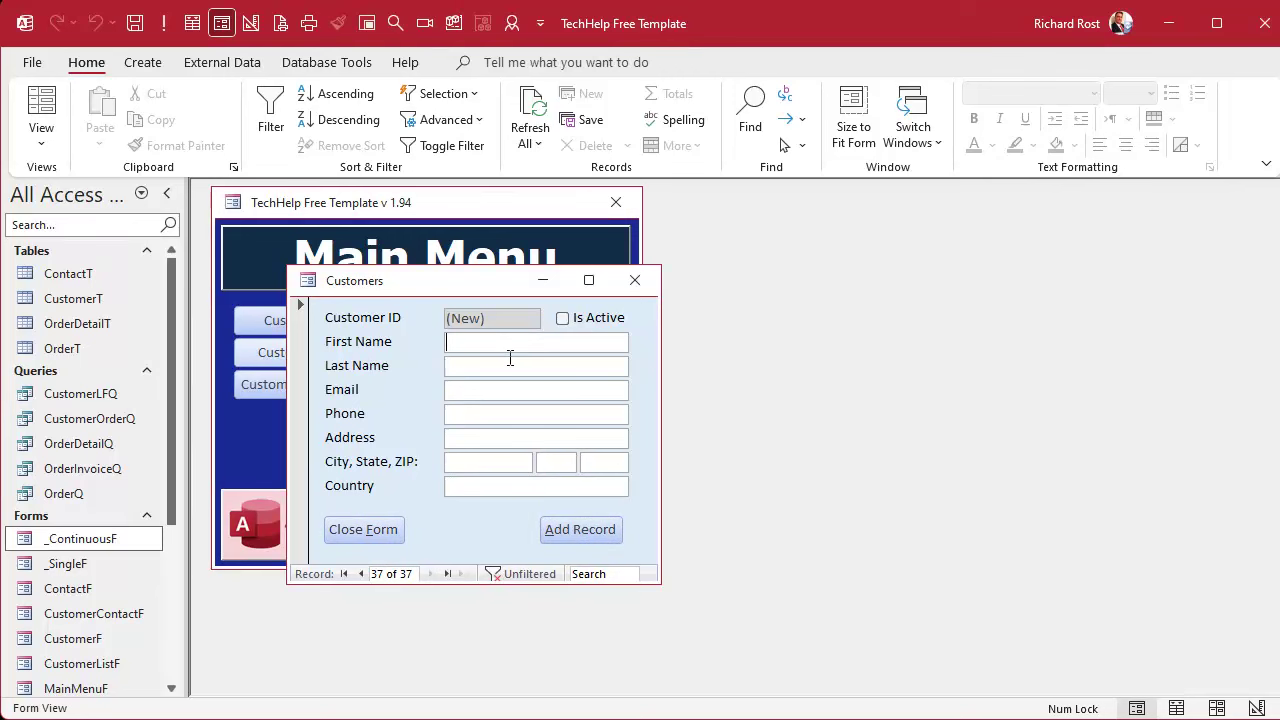
Step: In Design View, set the Tab Stop property of both the Close Form and Add Record buttons to No
{"action": "right_click", "coordinate": [480, 284]}
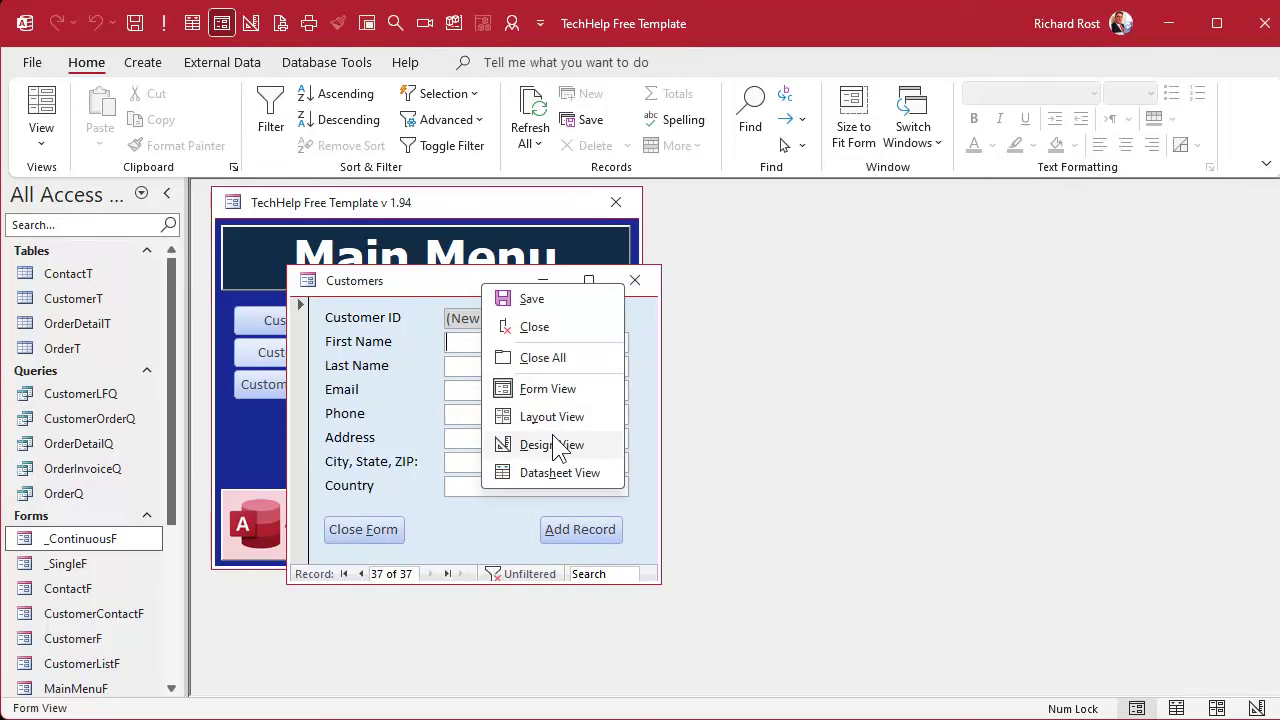
{"action": "left_click", "coordinate": [552, 436]}
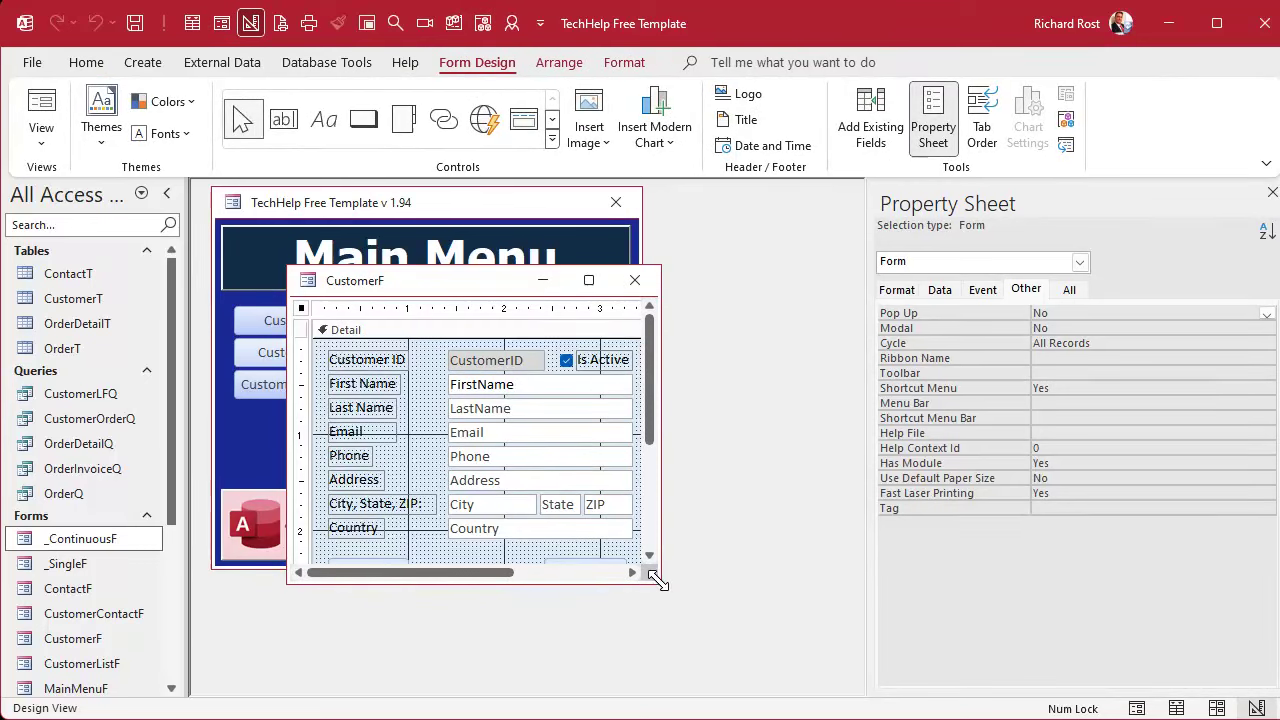
{"action": "left_click_drag", "start_coordinate": [658, 580], "coordinate": [717, 672]}
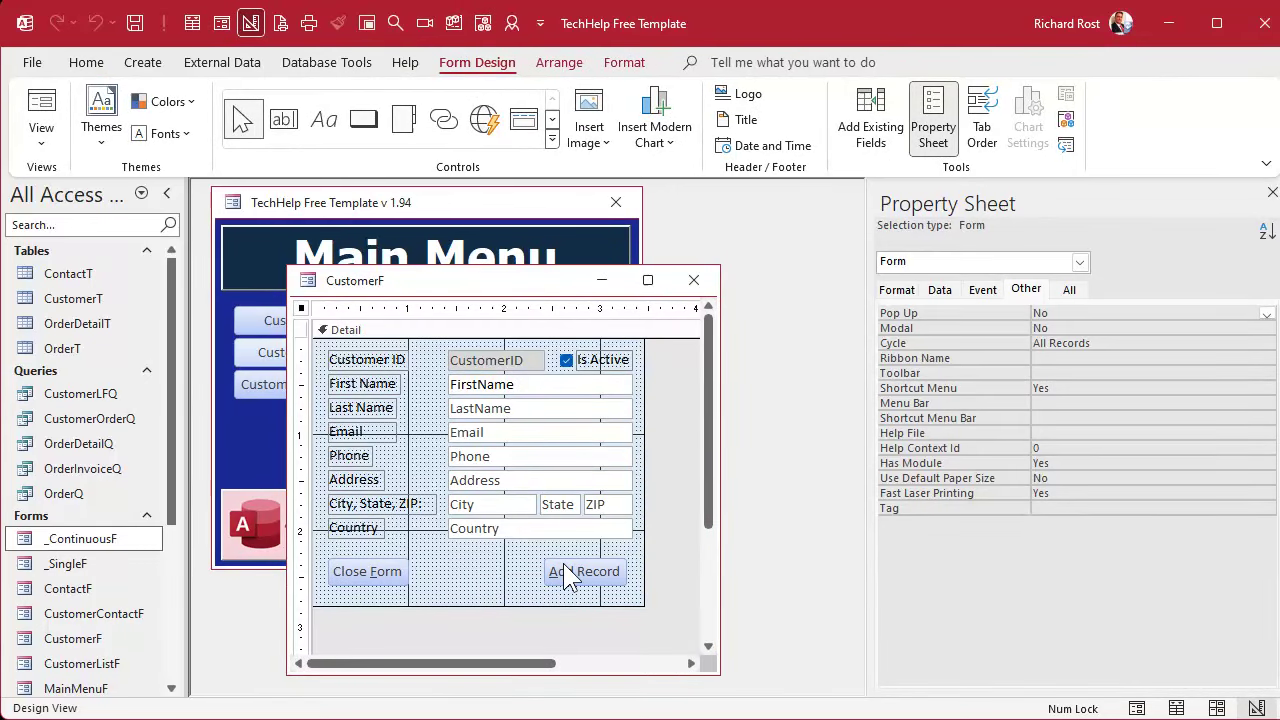
{"action": "left_click", "coordinate": [300, 569]}
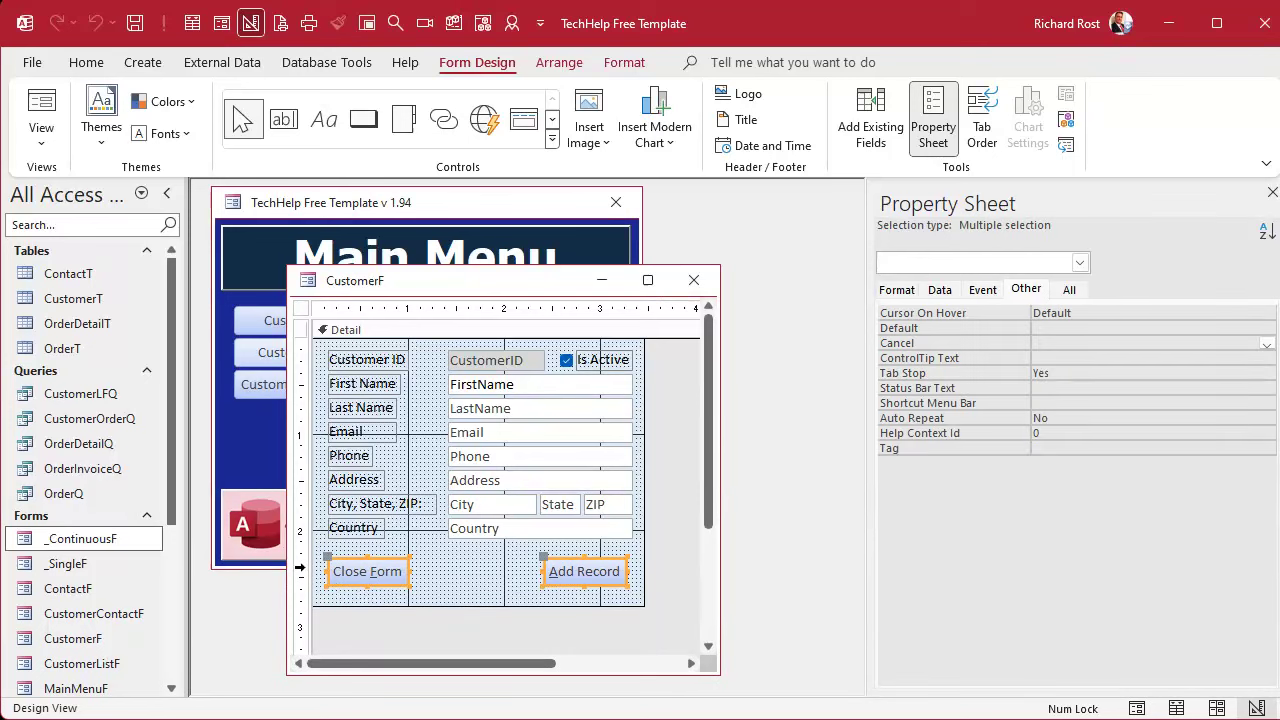
{"action": "double_click", "coordinate": [1061, 372]}
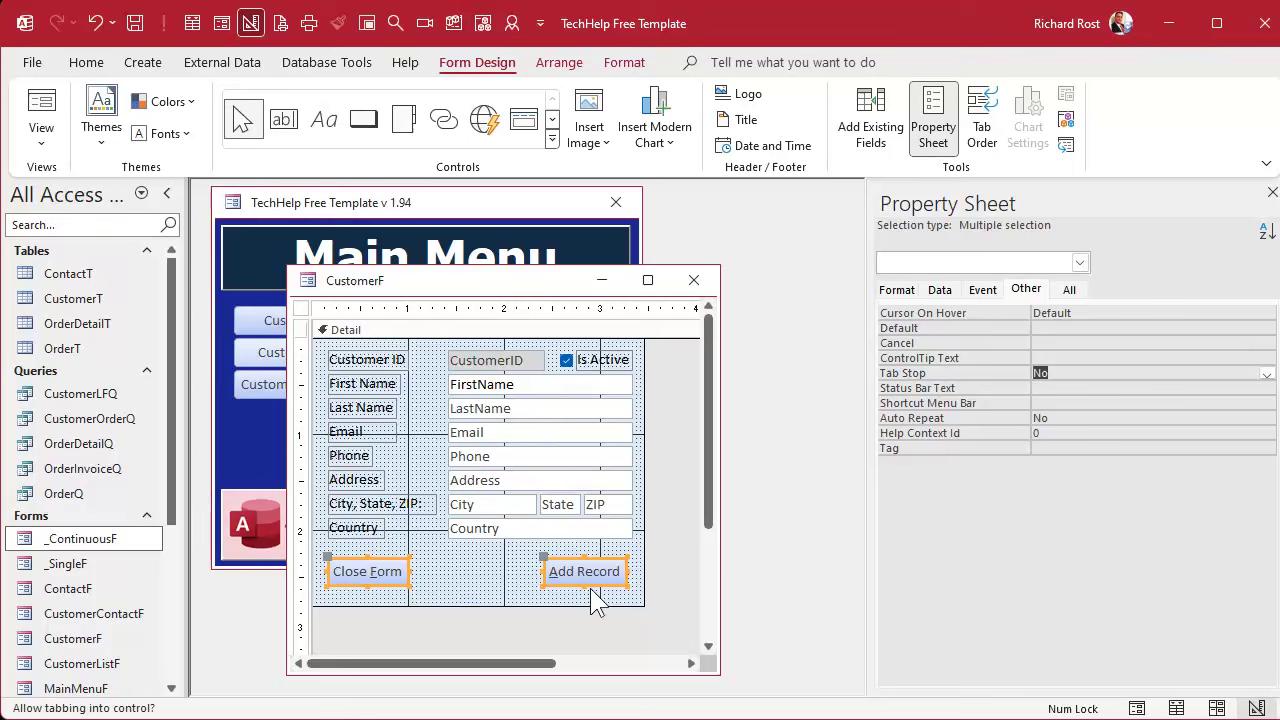
{"action": "left_click", "coordinate": [476, 566]}
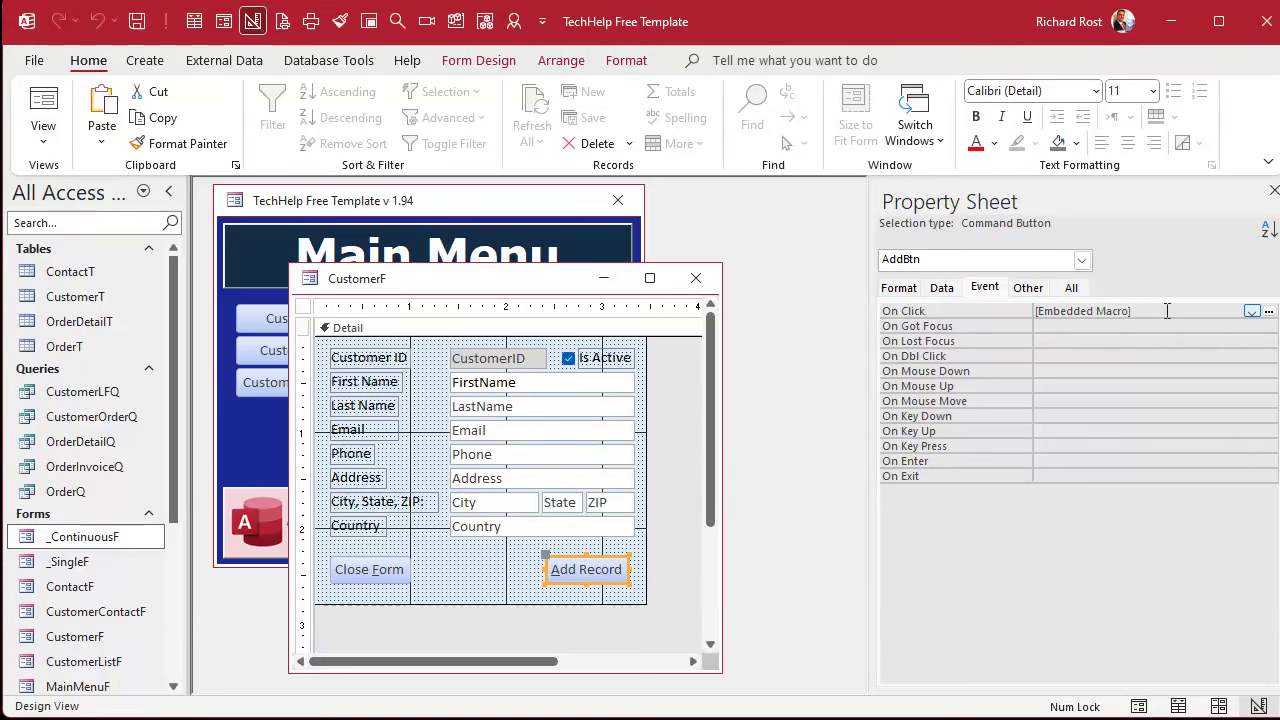
Step: Open the Add Record button's On Click embedded macro for editing and maximize its window
{"action": "right_click", "coordinate": [589, 572]}
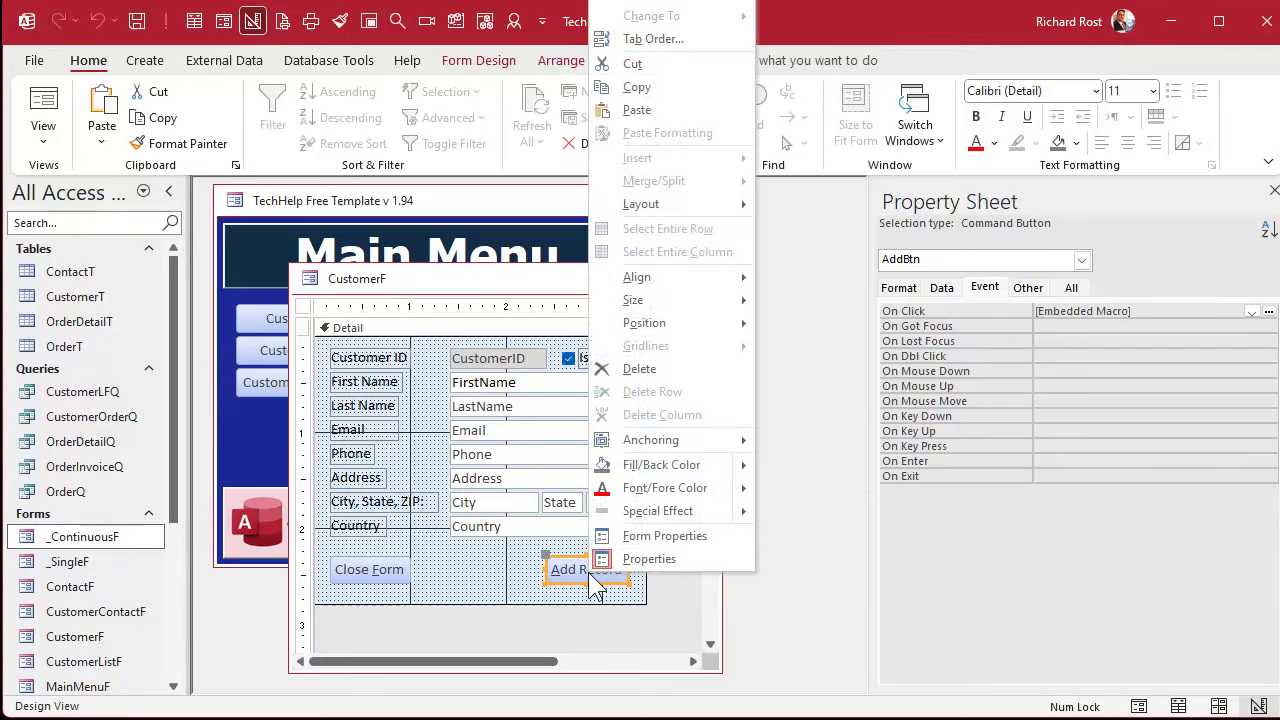
{"action": "left_click", "coordinate": [980, 45]}
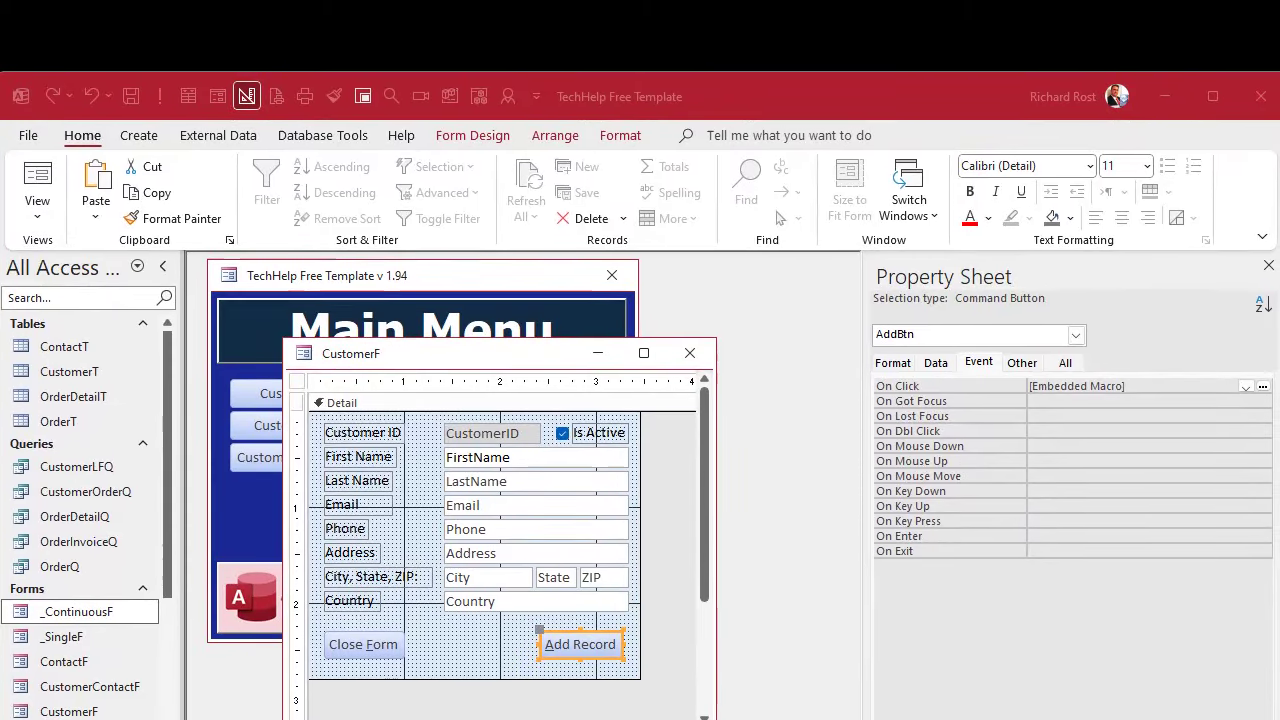
{"action": "right_click", "coordinate": [567, 643]}
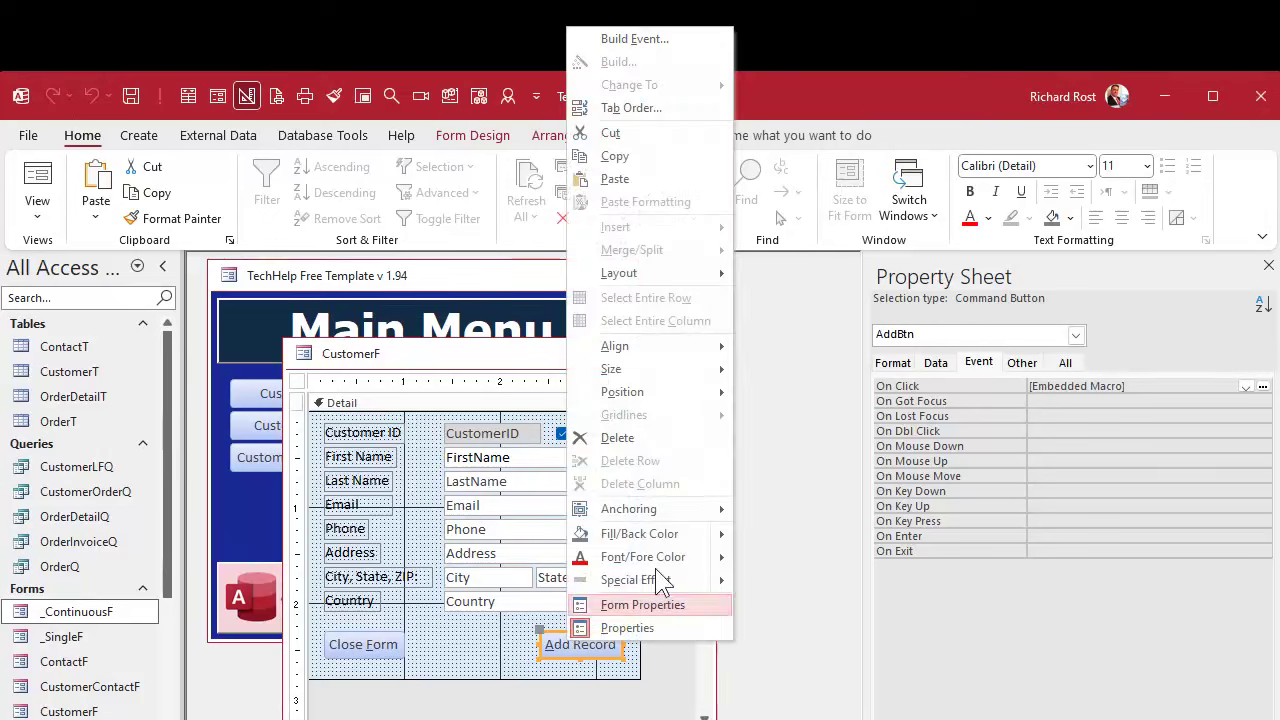
{"action": "left_click", "coordinate": [688, 40]}
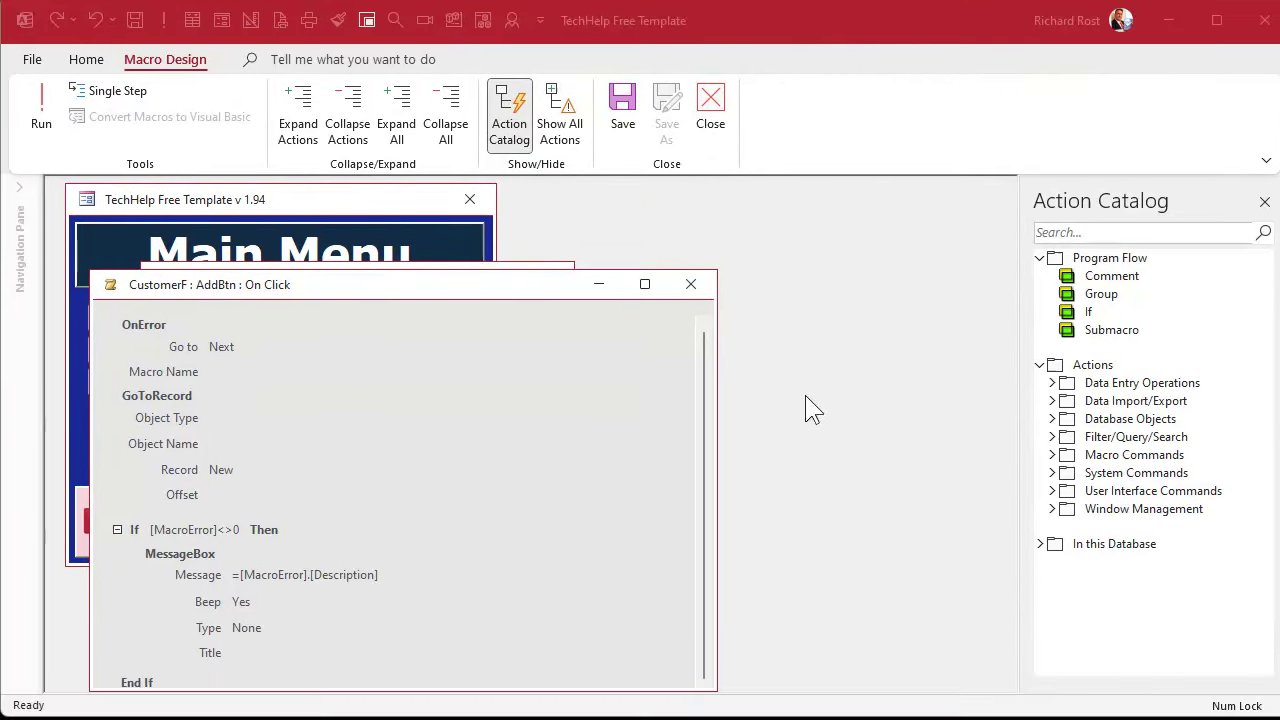
{"action": "double_click", "coordinate": [430, 284]}
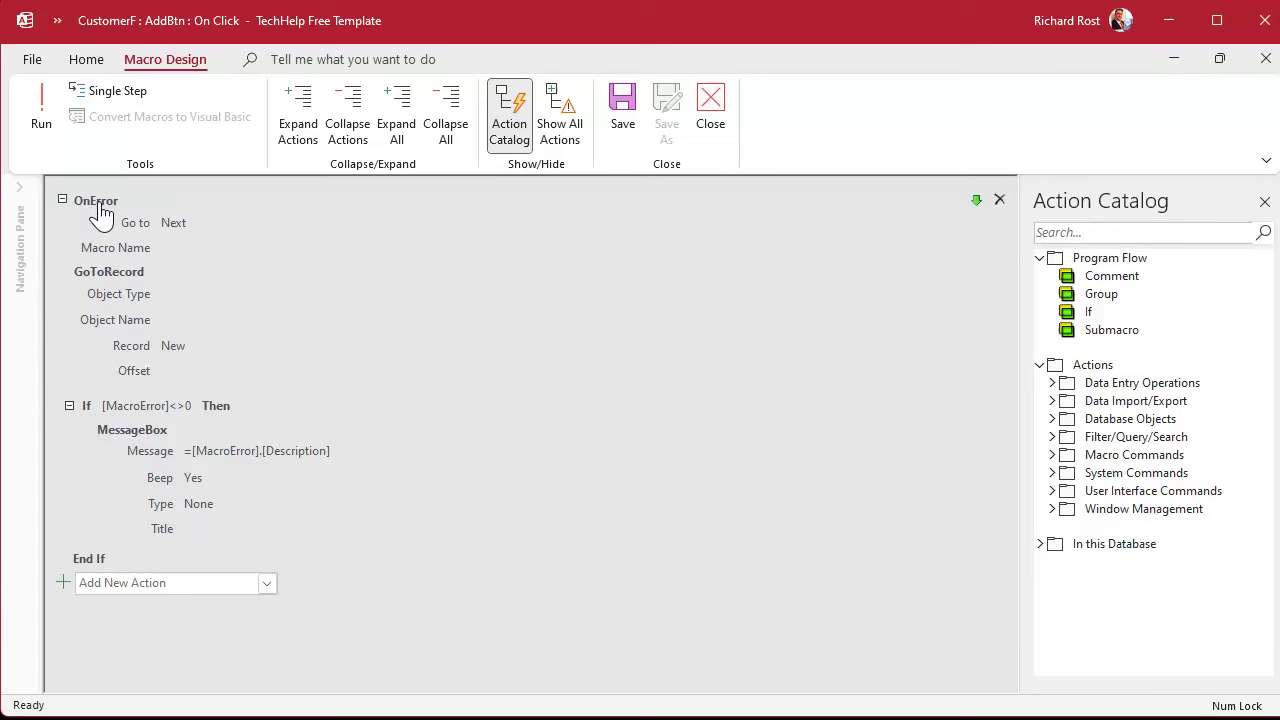
Step: Review the macro's actions, collapsing the OnError action and the If [MacroError]<>0 block
{"action": "left_click", "coordinate": [62, 200]}
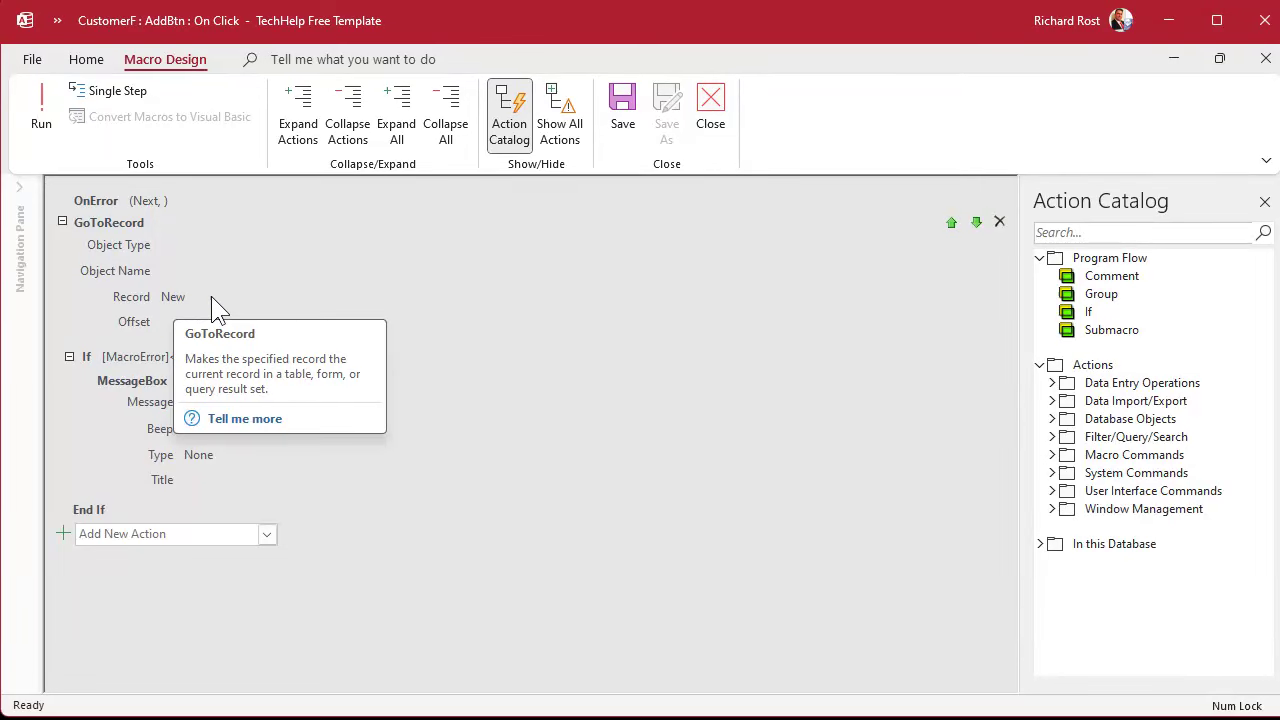
{"action": "left_click", "coordinate": [114, 385]}
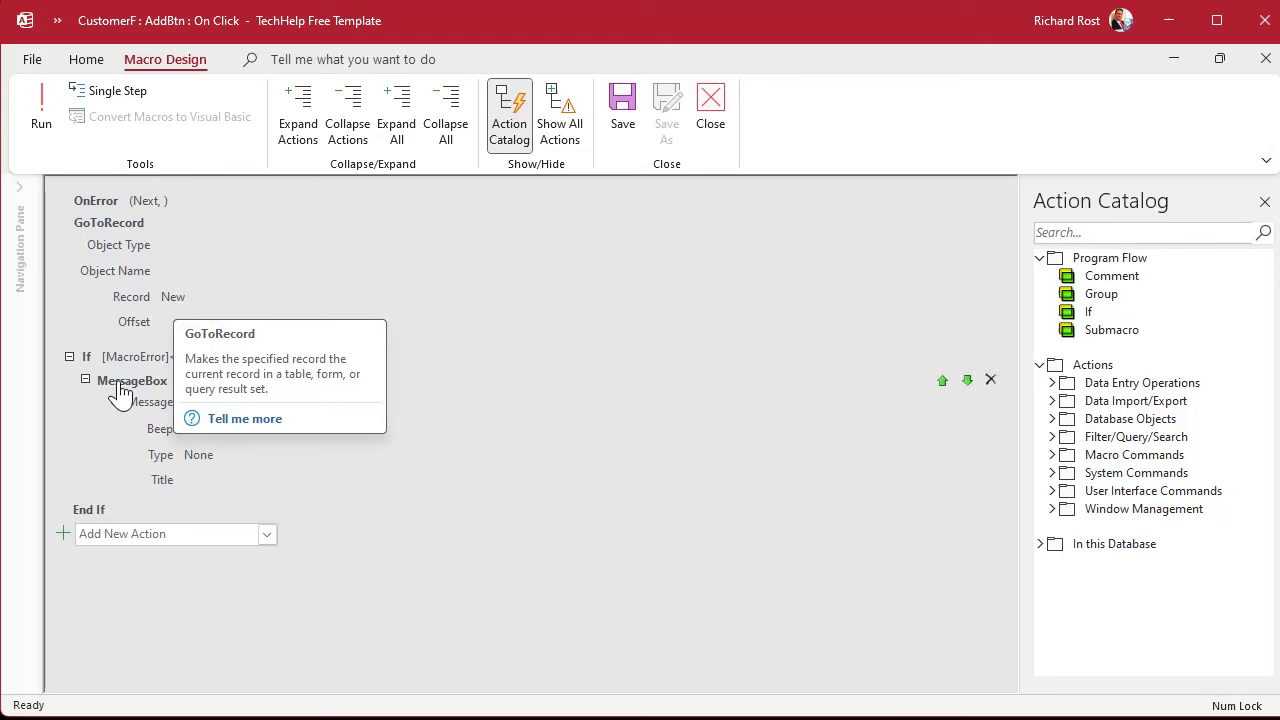
{"action": "left_click", "coordinate": [130, 357]}
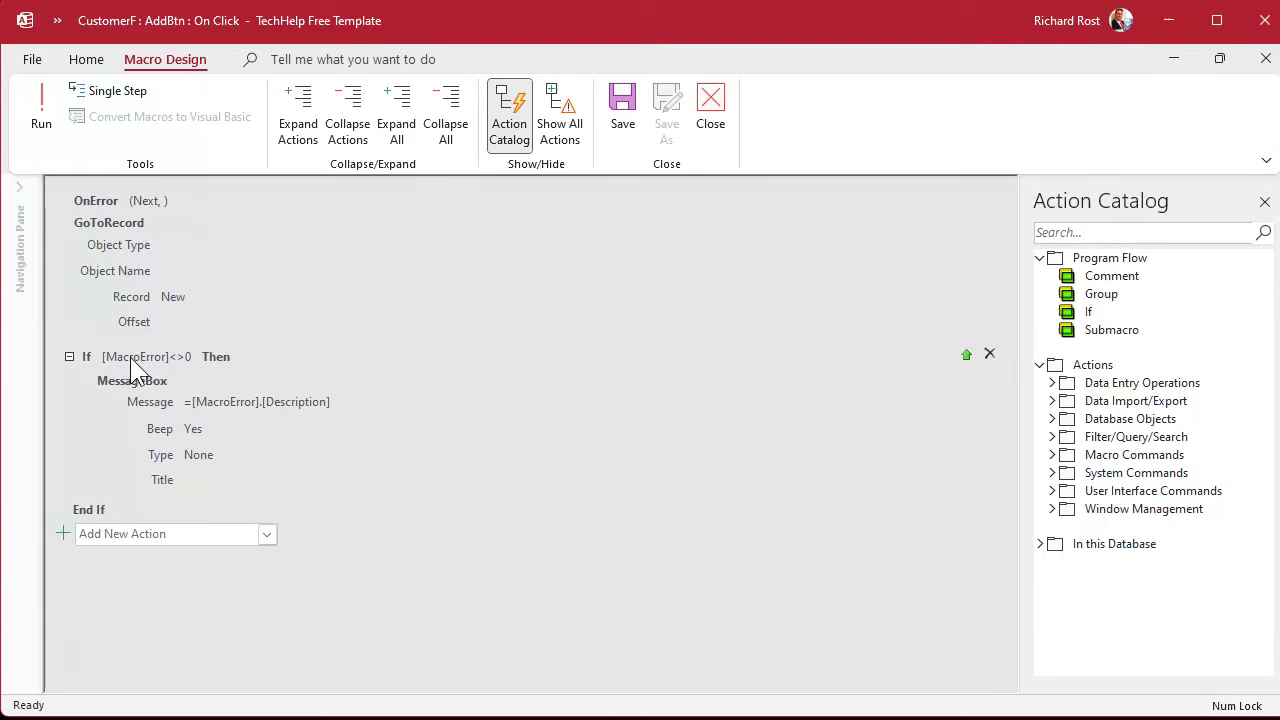
{"action": "left_click", "coordinate": [68, 356]}
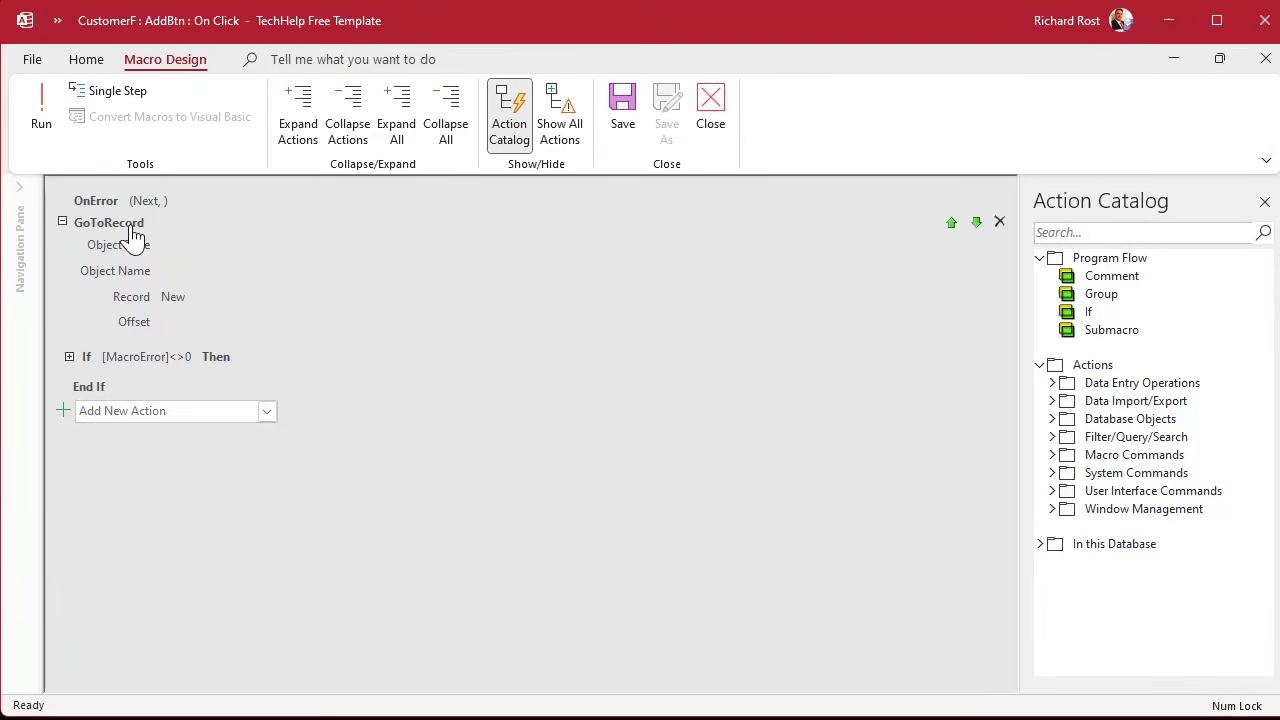
{"action": "mouse_move", "coordinate": [197, 315]}
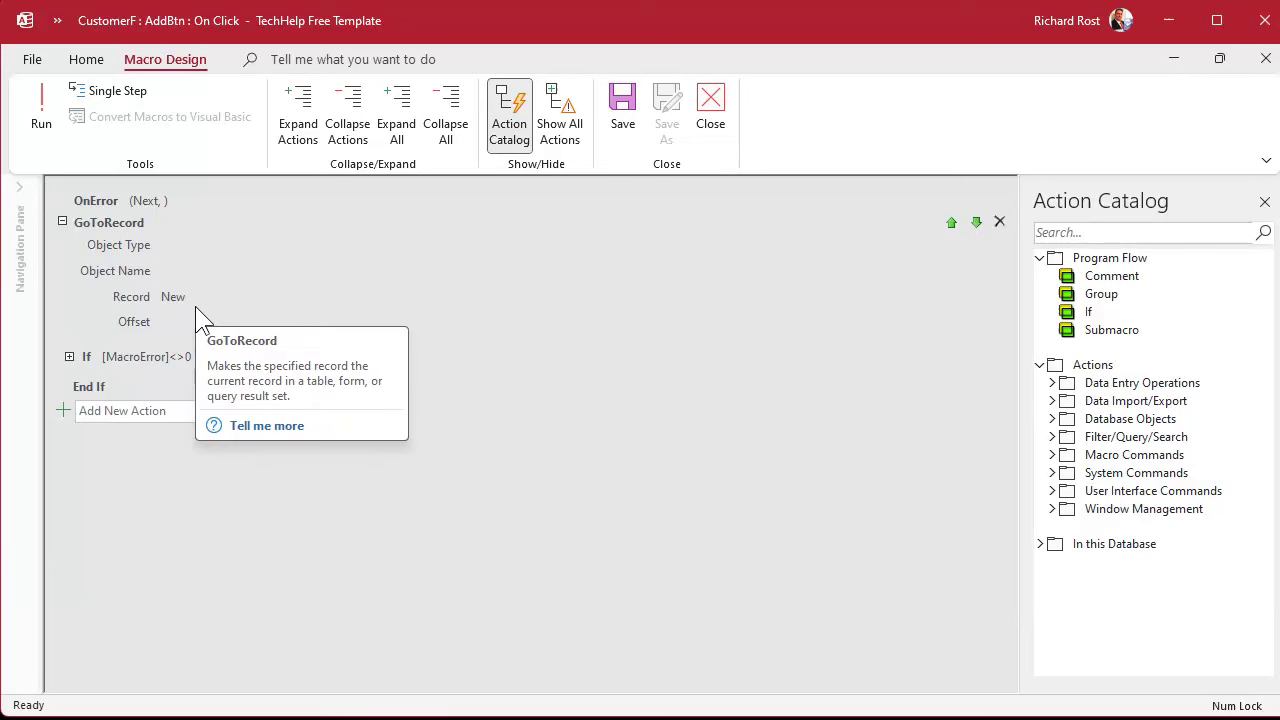
Step: Add a GoToControl action with control name FirstName at the end of the macro and close the macro editor
{"action": "left_click", "coordinate": [155, 410]}
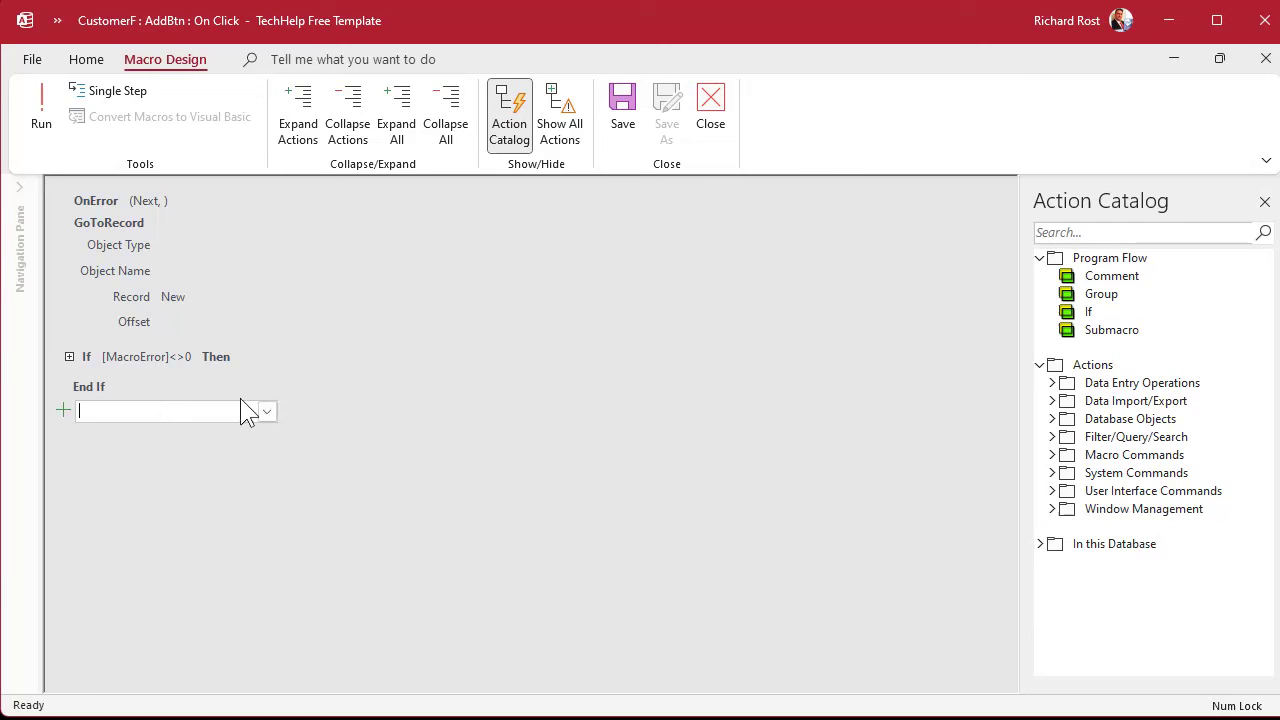
{"action": "left_click", "coordinate": [267, 411]}
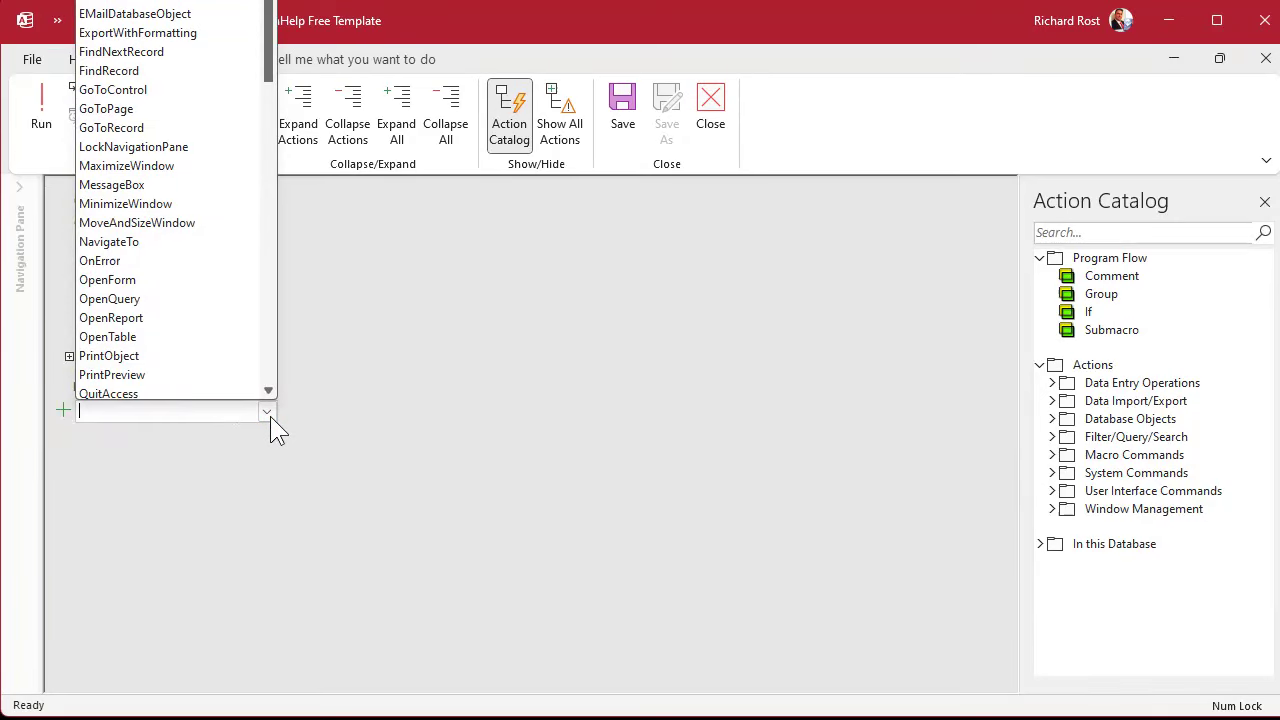
{"action": "left_click", "coordinate": [167, 89]}
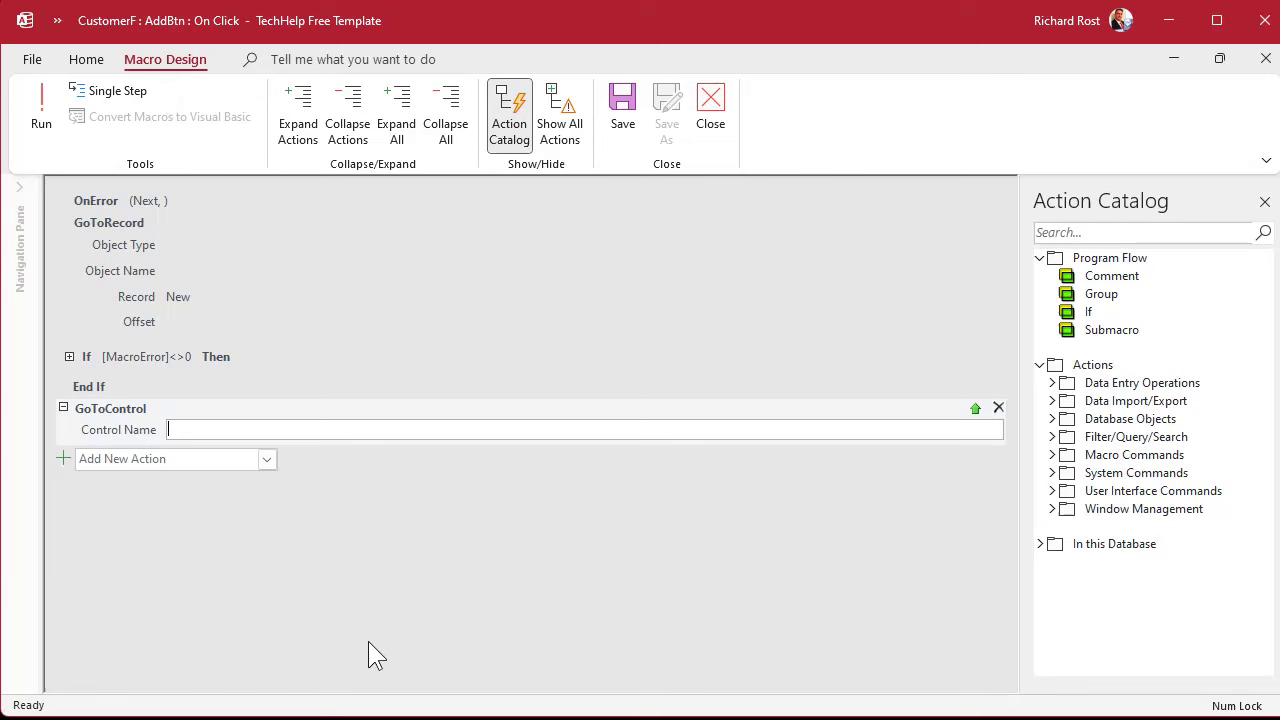
{"action": "type", "text": "FirstName"}
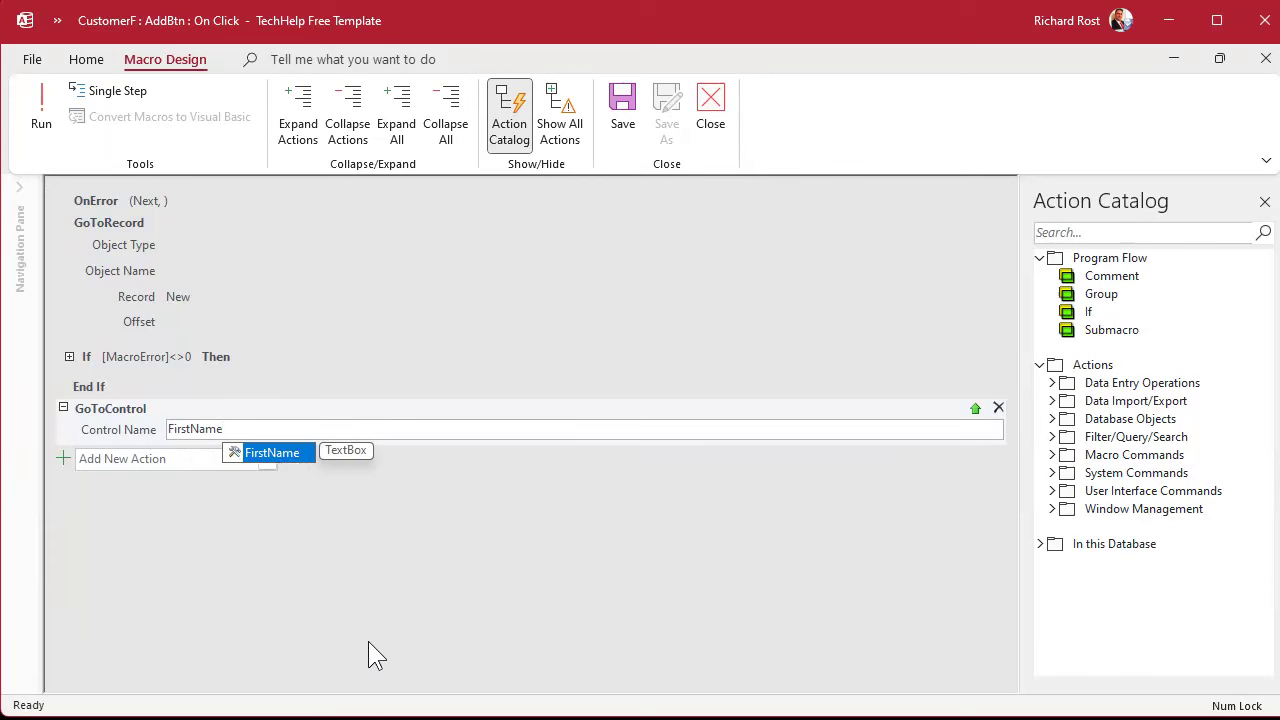
{"action": "key", "text": "Tab"}
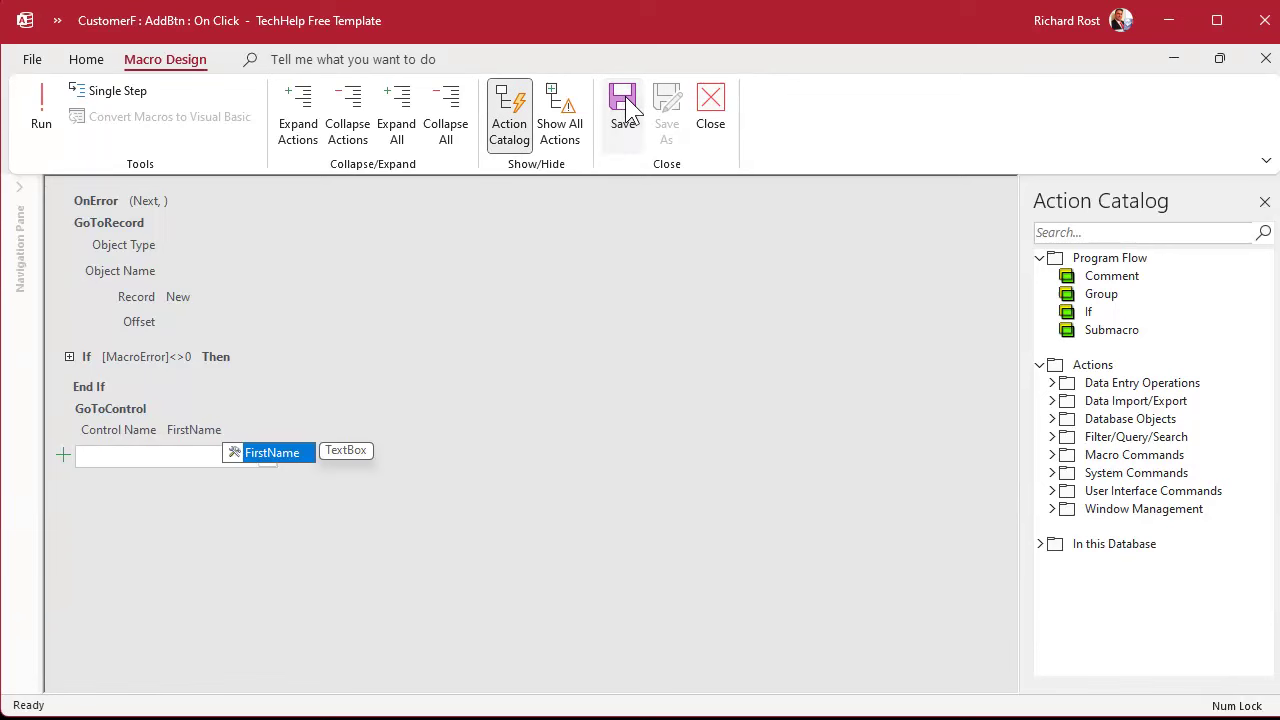
{"action": "left_click", "coordinate": [712, 108]}
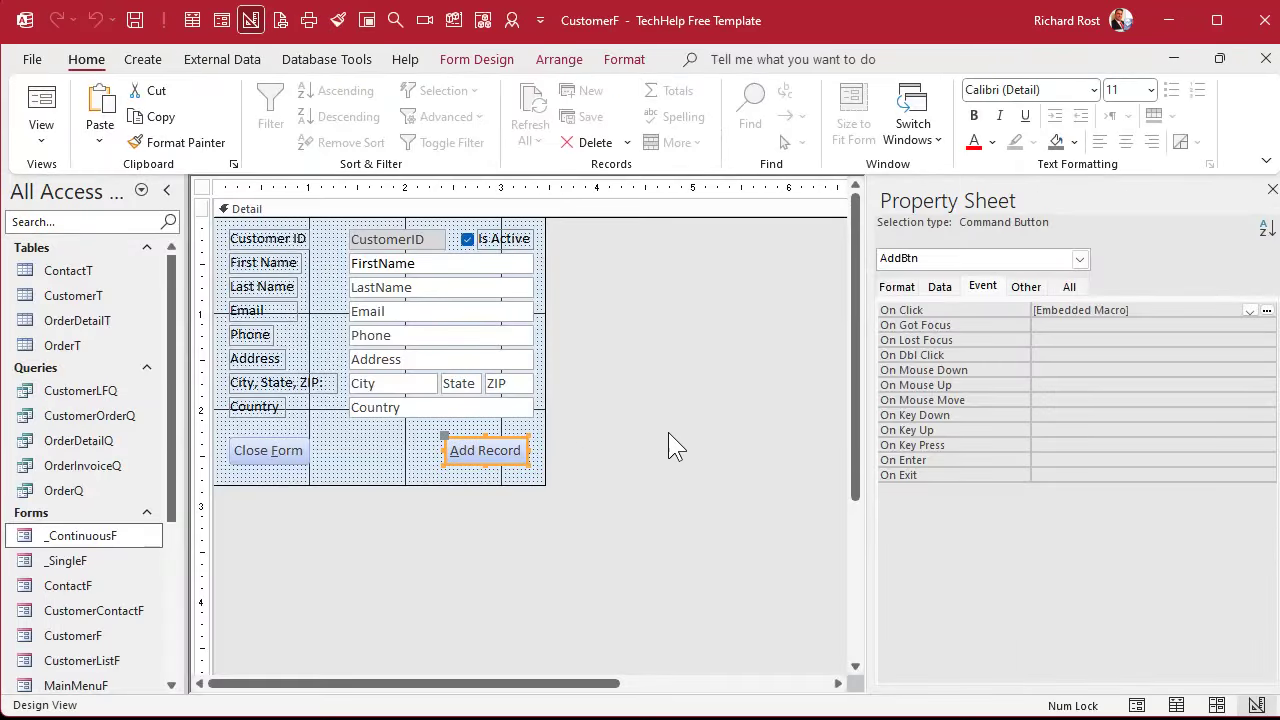
Step: Restore the customer form's design window to its smaller size and close the form
{"action": "left_click", "coordinate": [1219, 59]}
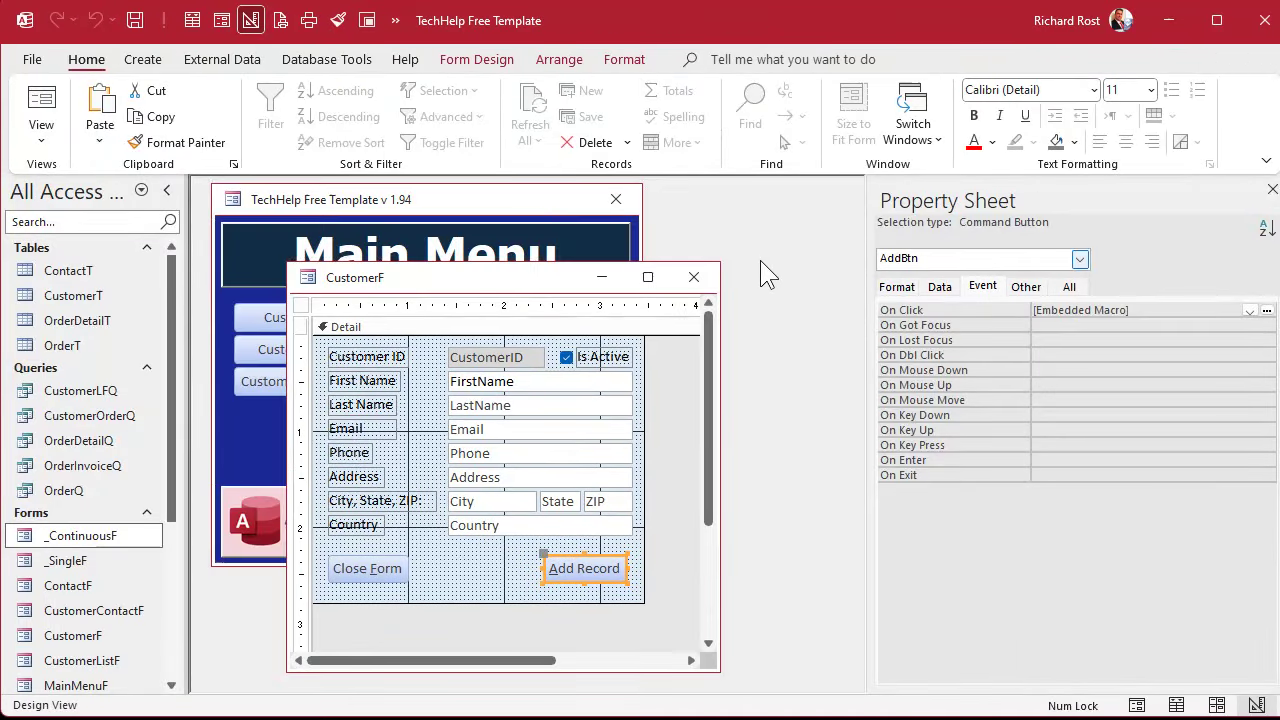
{"action": "left_click", "coordinate": [692, 280]}
{"action": "left_click", "coordinate": [740, 462]}
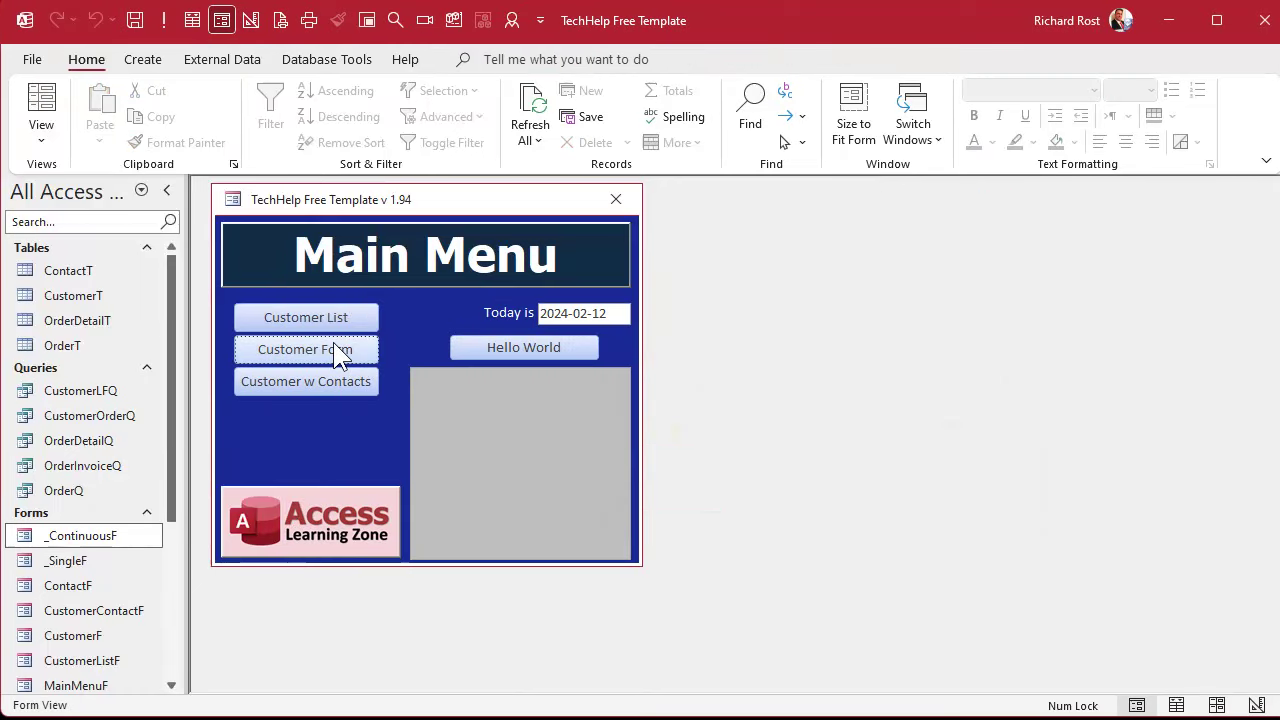
Step: Reopen the customer form from the main menu, test starting a new record, and close the form
{"action": "left_click", "coordinate": [337, 352]}
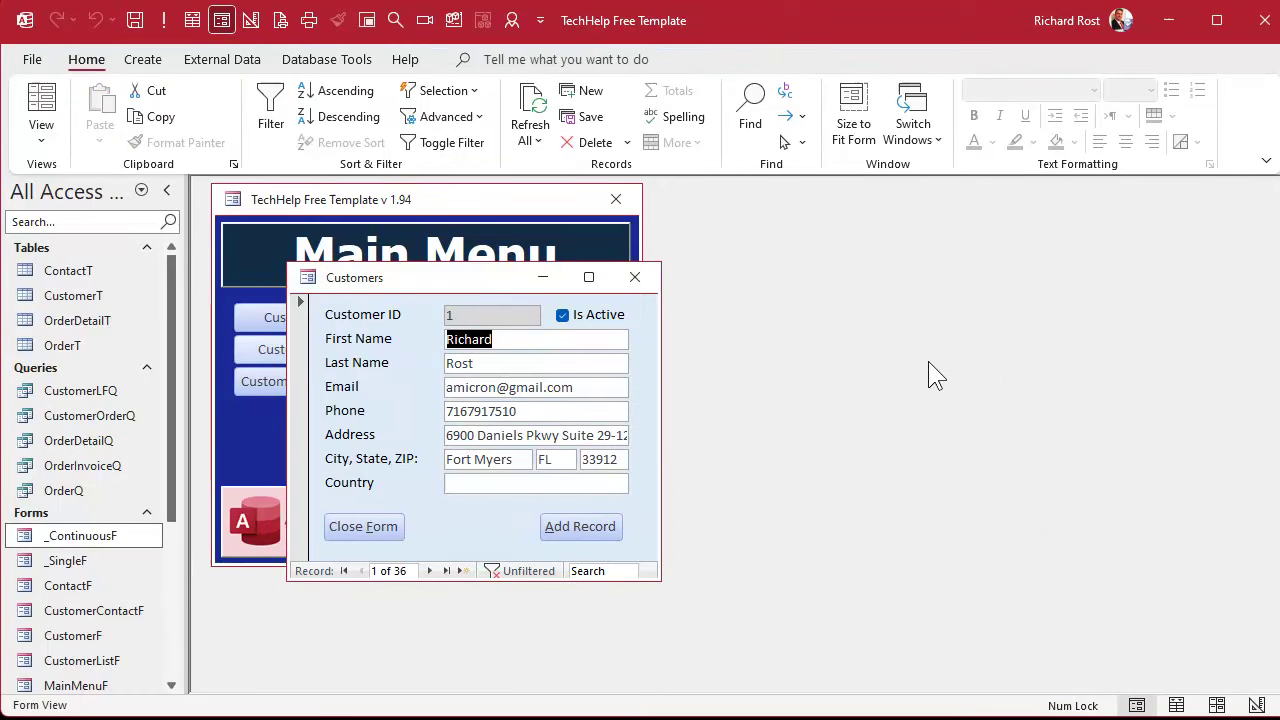
{"action": "key", "text": "ctrl+plus"}
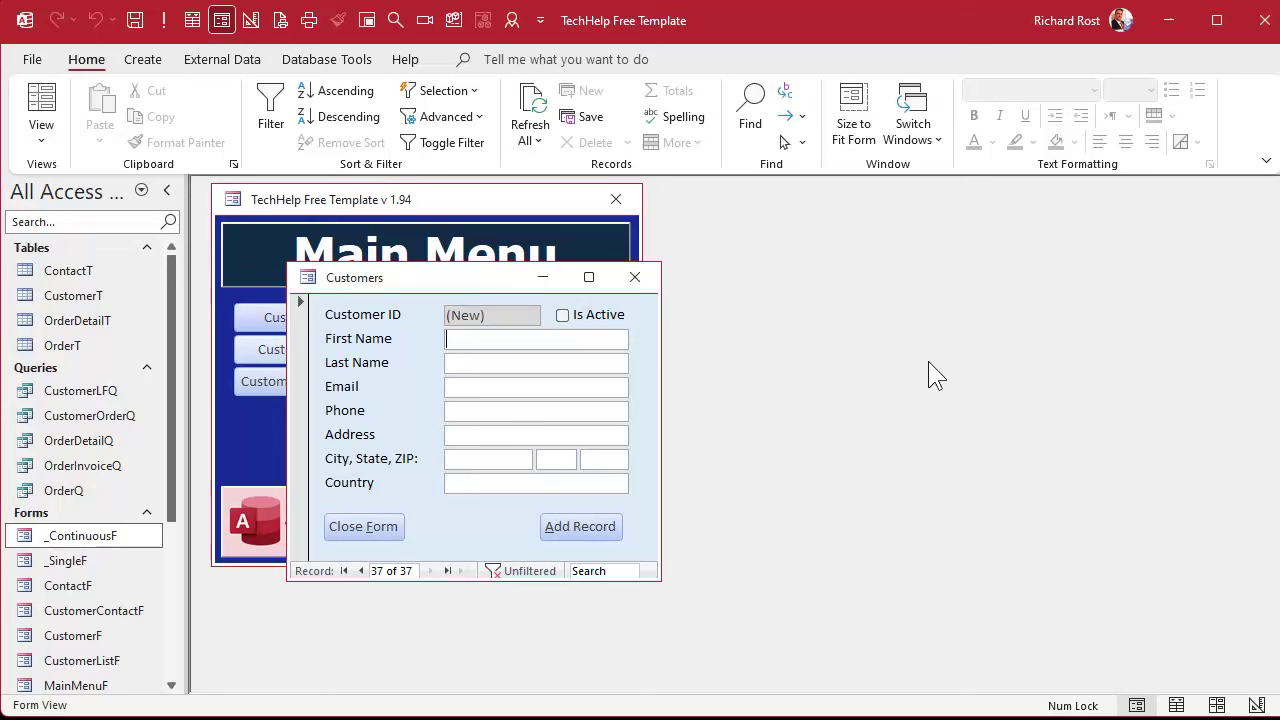
{"action": "left_click", "coordinate": [644, 270]}
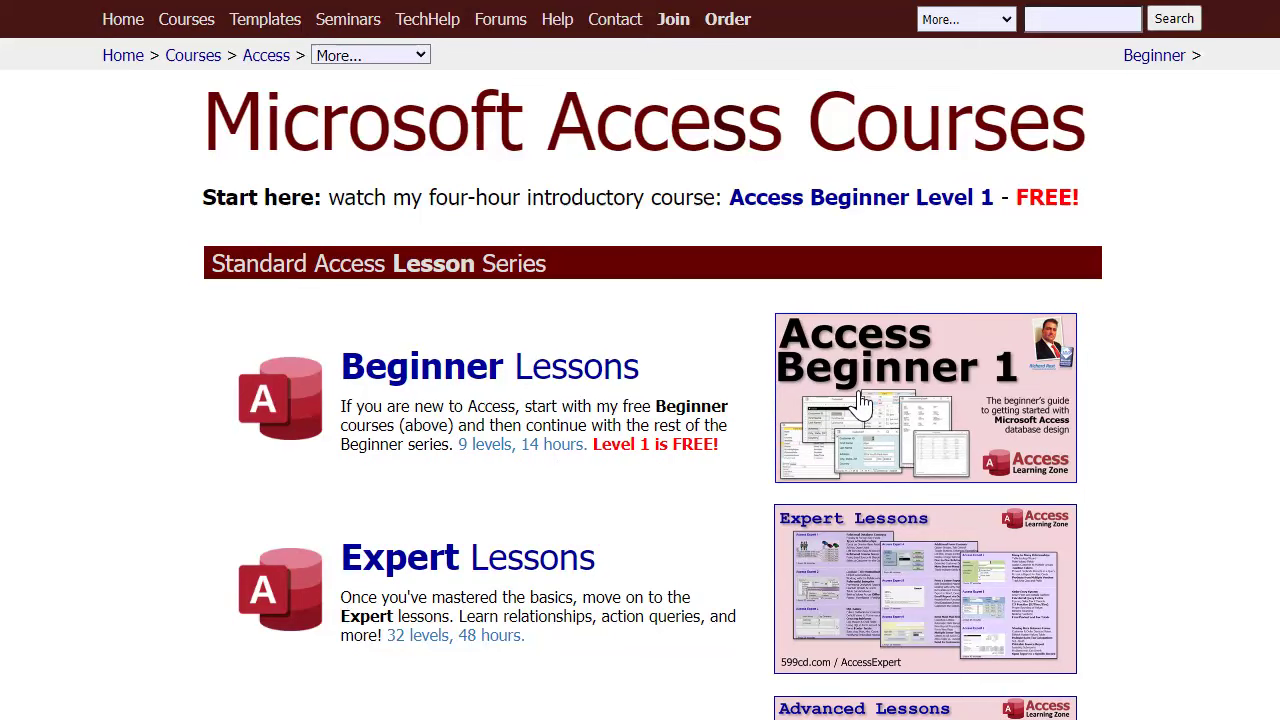
Step: Look through the Microsoft Access Courses web page and highlight "macros" in the Advanced Lessons description
{"action": "scroll", "coordinate": [860, 400], "scroll_direction": "down", "scroll_amount": 3}
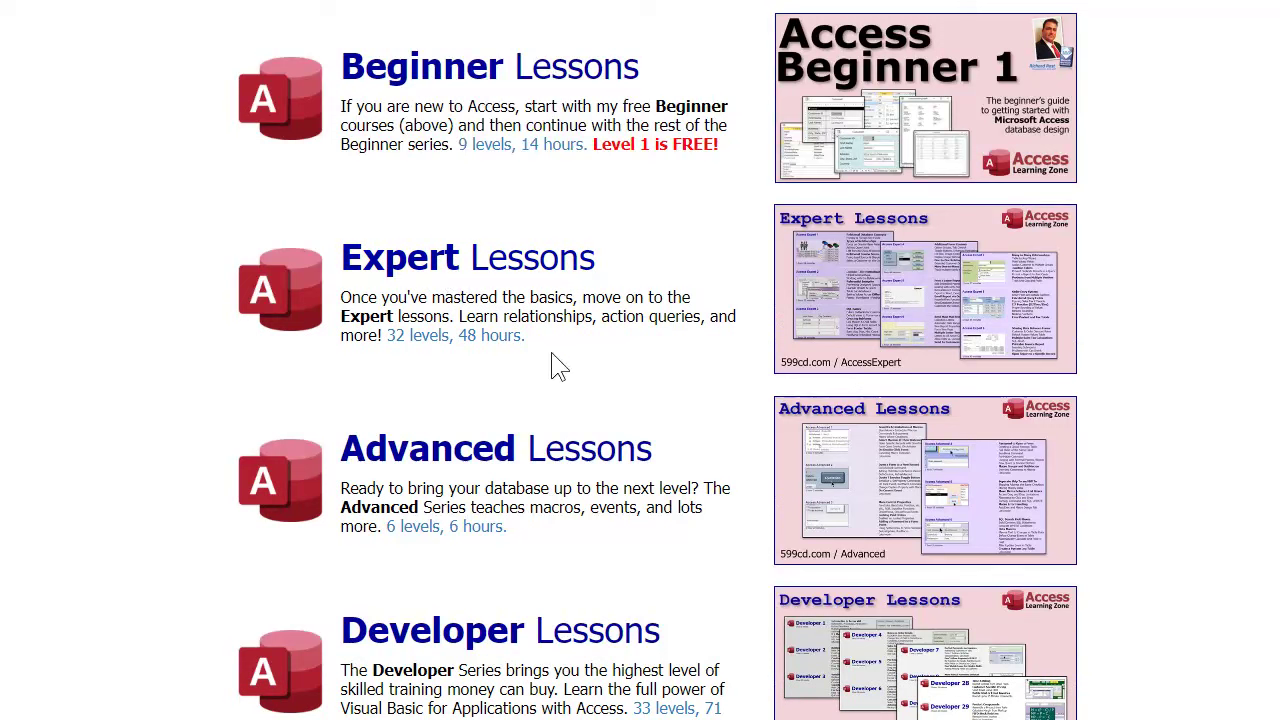
{"action": "scroll", "coordinate": [558, 367], "scroll_direction": "down", "scroll_amount": 1}
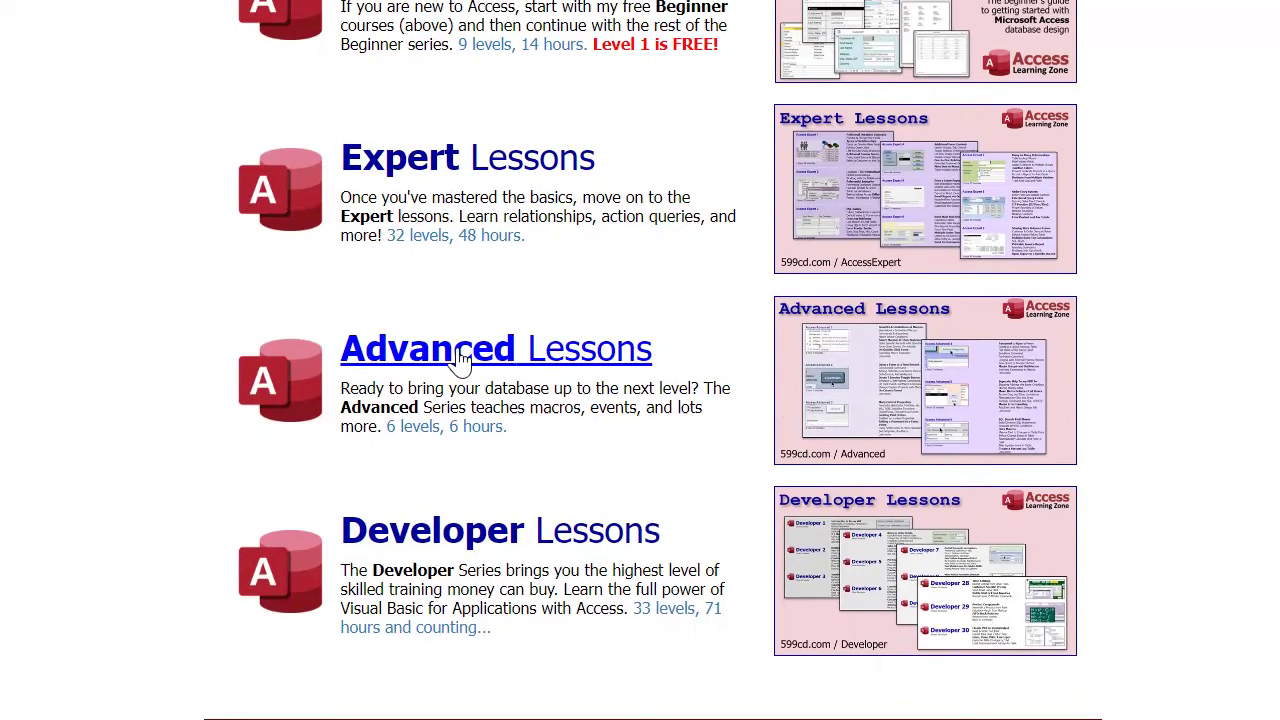
{"action": "double_click", "coordinate": [551, 405]}
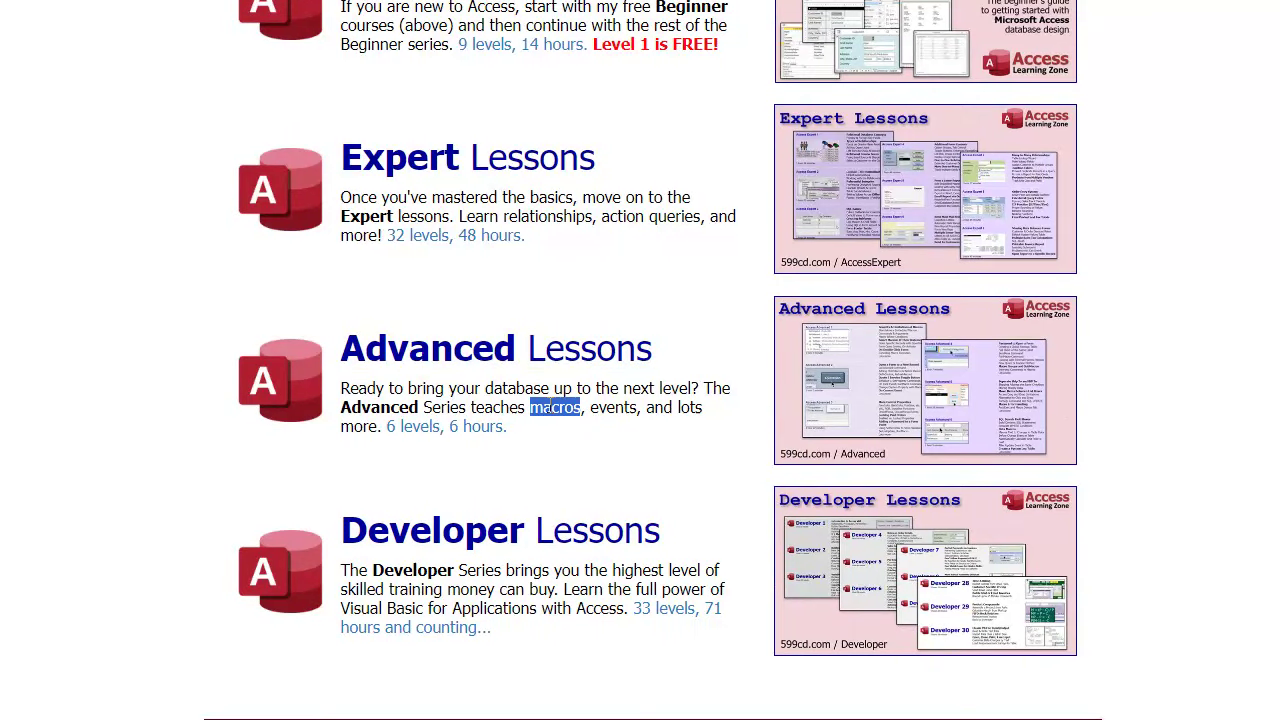